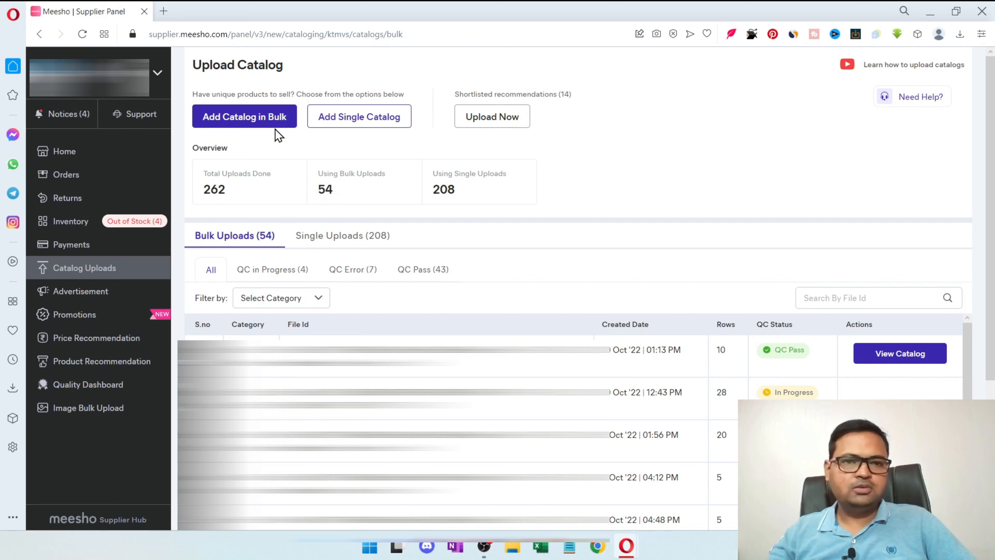
Start a bulk catalog upload and select the category Men Fashion / Western Wear / Top Wear / Tshirts.
left_click(251, 129)
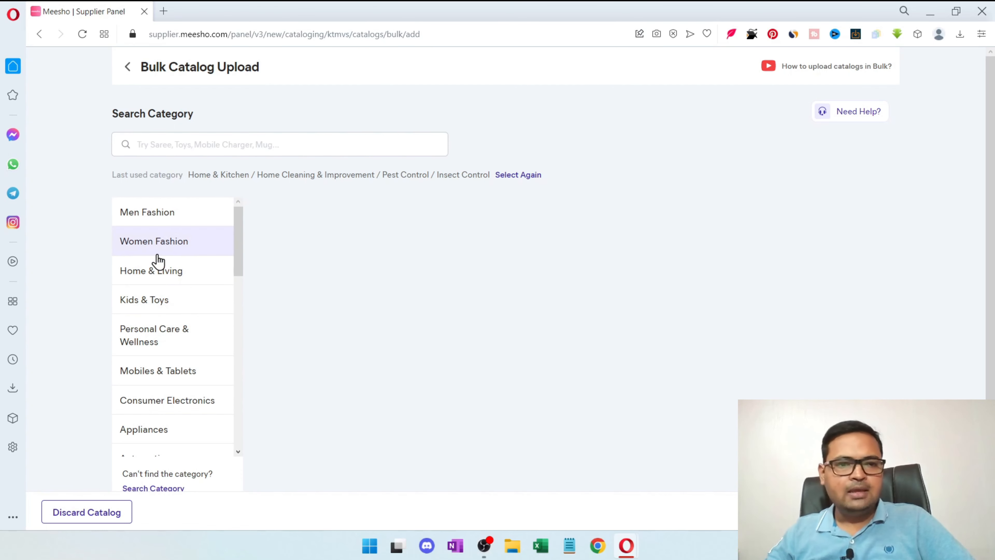
left_click(180, 218)
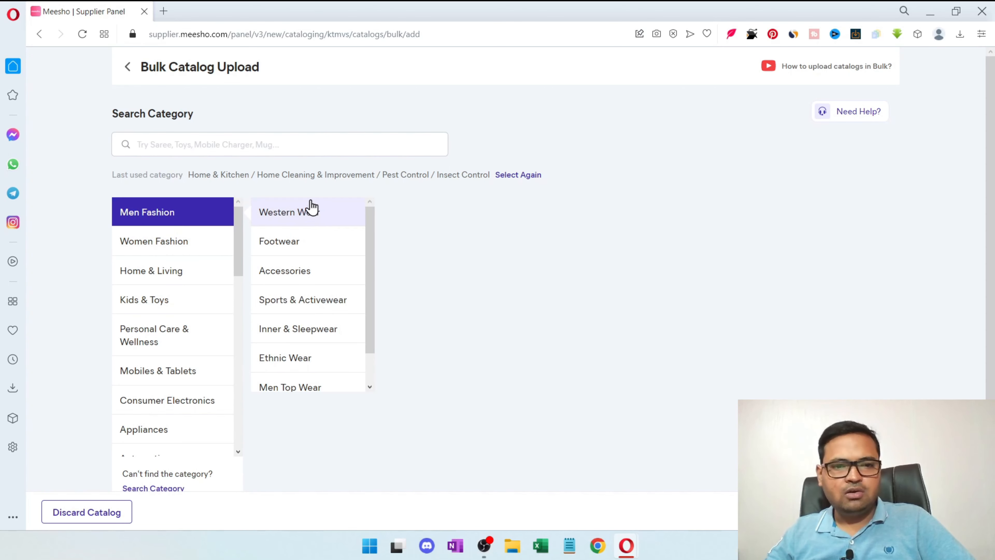
left_click(312, 220)
left_click(411, 221)
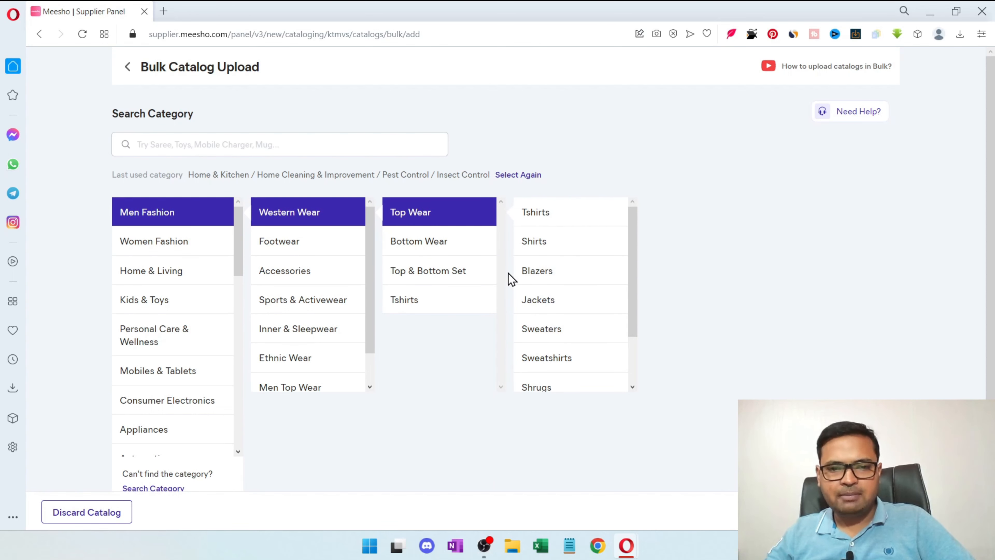
left_click(538, 226)
mouse_move(831, 313)
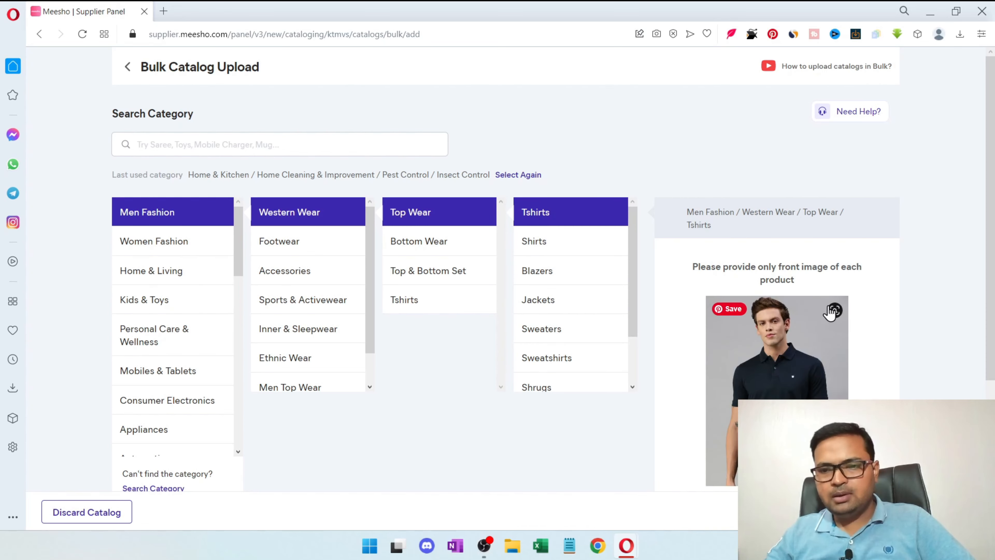
scroll(841, 354, "down", 5)
scroll(841, 354, "up", 5)
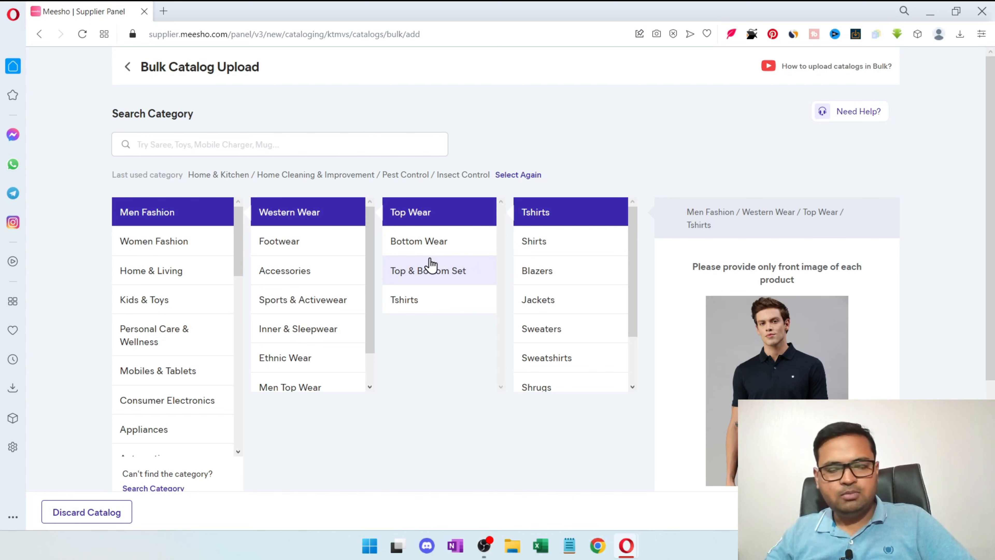
Compare the front-image examples of the Shirts and Blazers categories, returning to Tshirts after each.
left_click(556, 243)
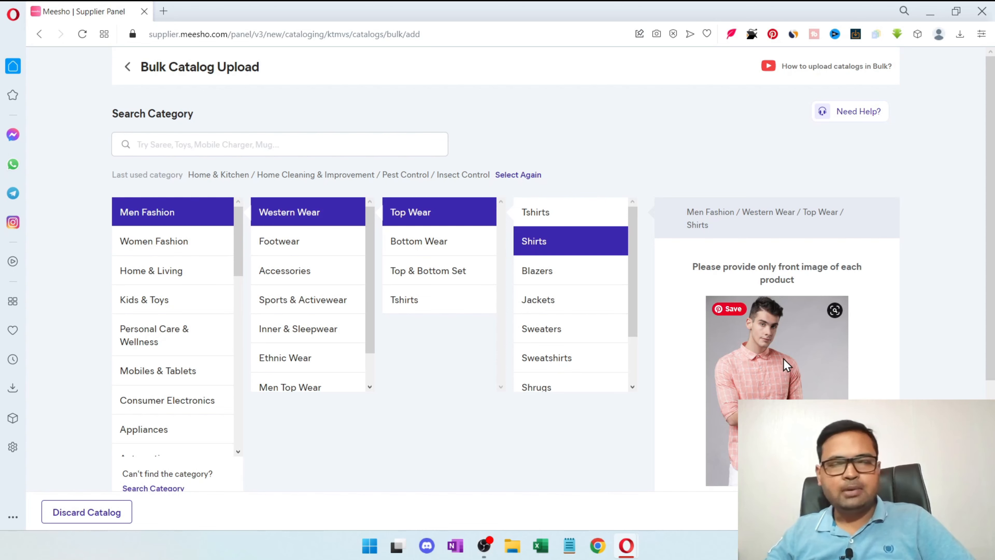
left_click(589, 218)
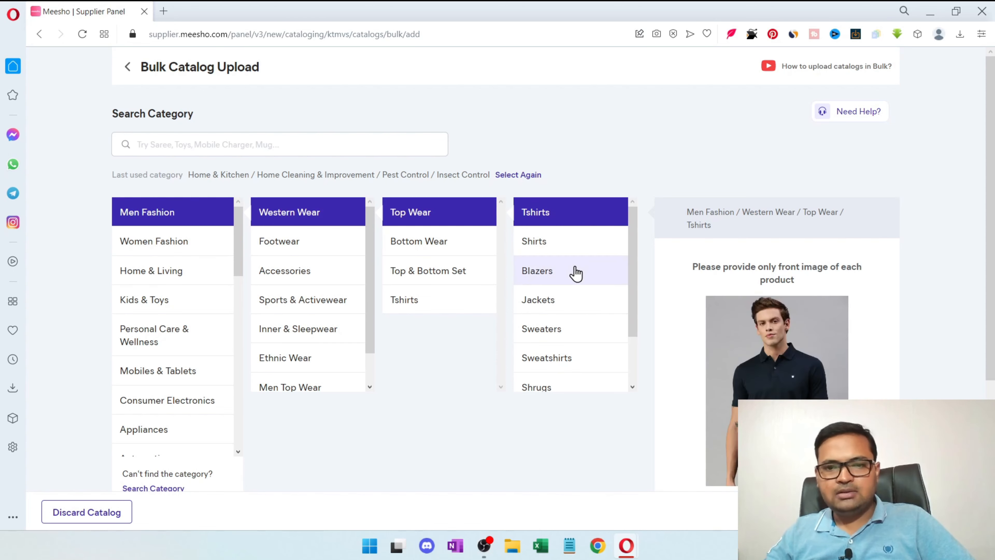
left_click(576, 273)
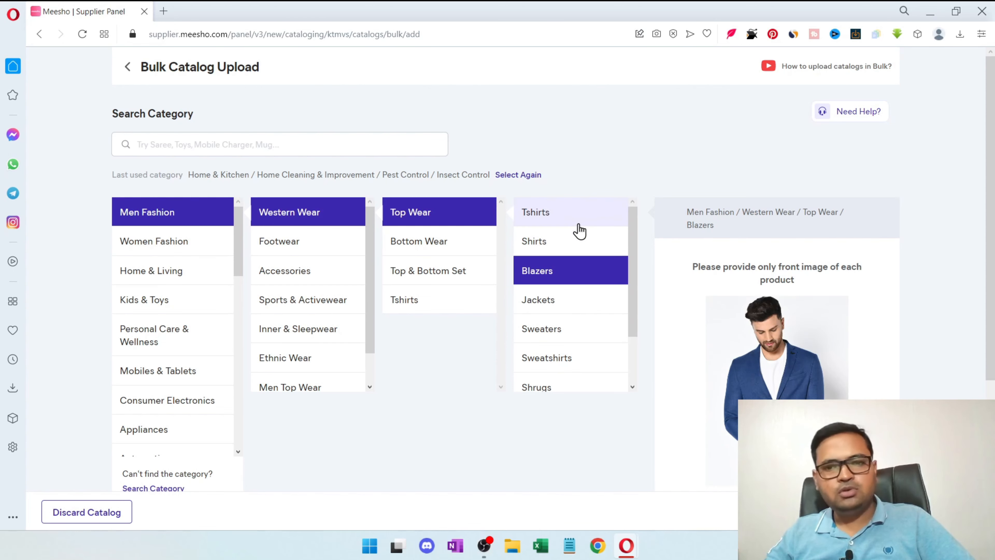
left_click(571, 222)
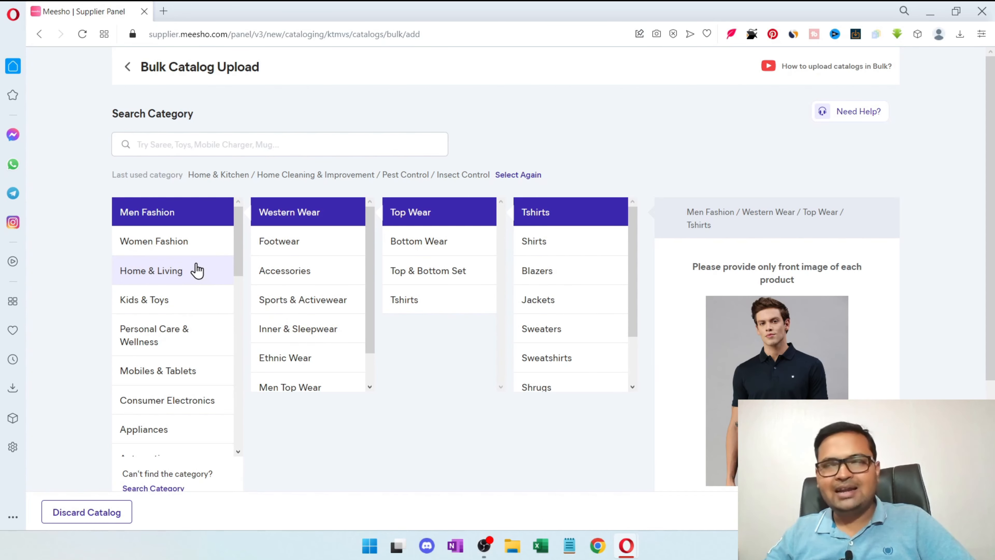
Browse the Home & Living subcategories, including Towels & Bath Accessories and Floor Mats & Dhurries.
left_click(185, 276)
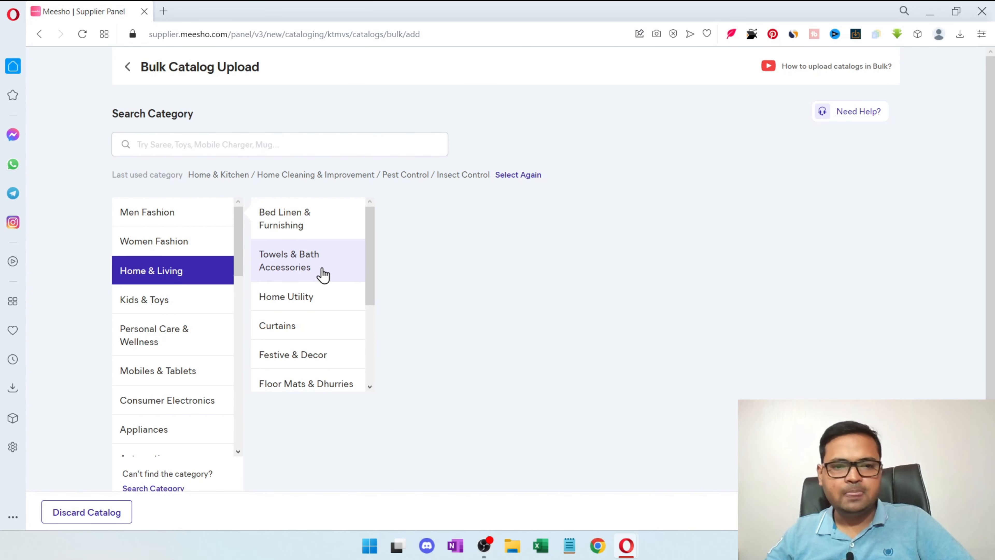
left_click(323, 275)
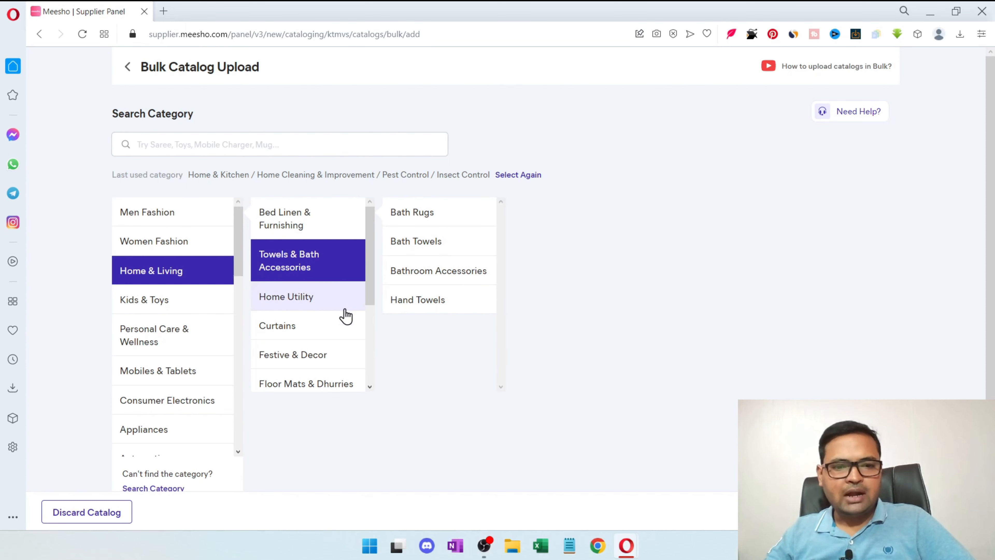
left_click_drag(368, 288, 368, 330)
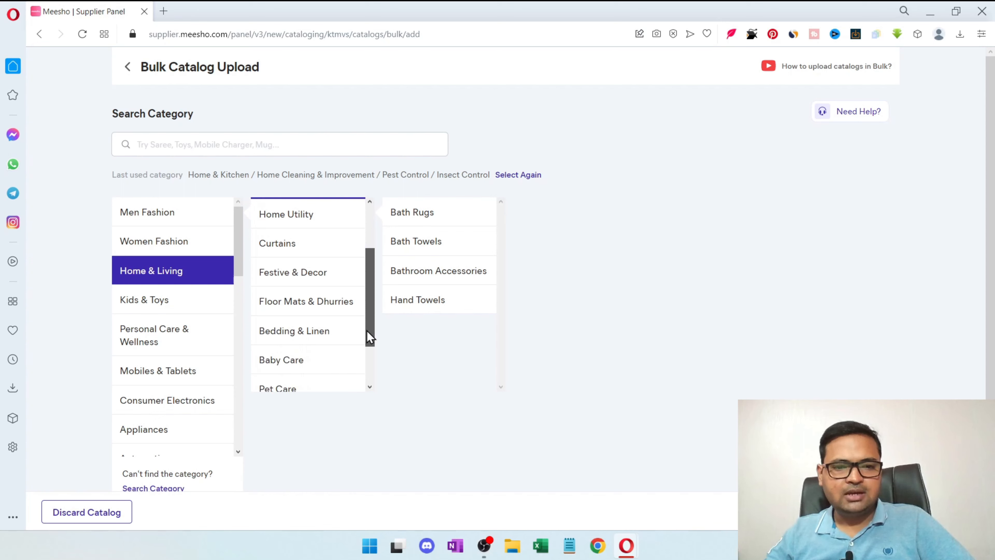
left_click(318, 307)
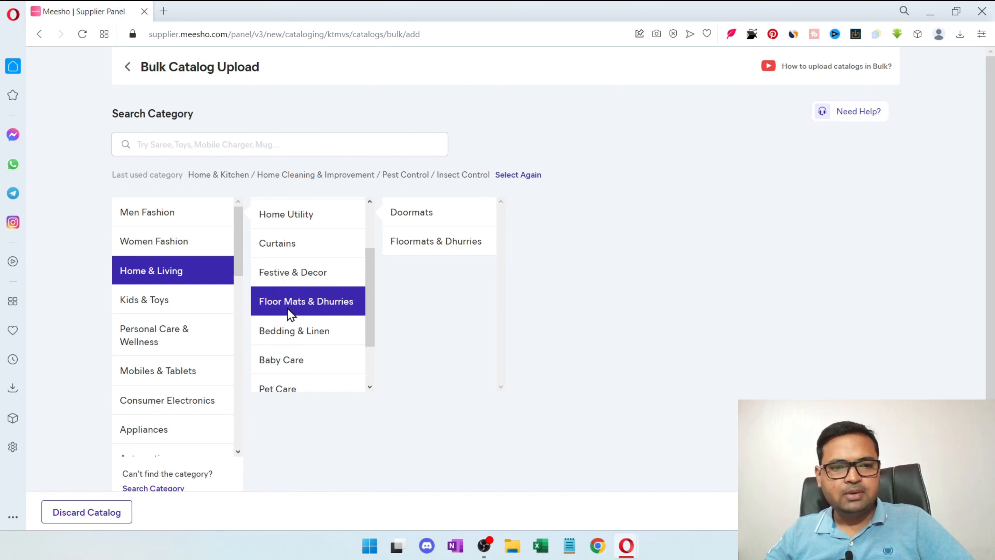
scroll(337, 313, "up", 2)
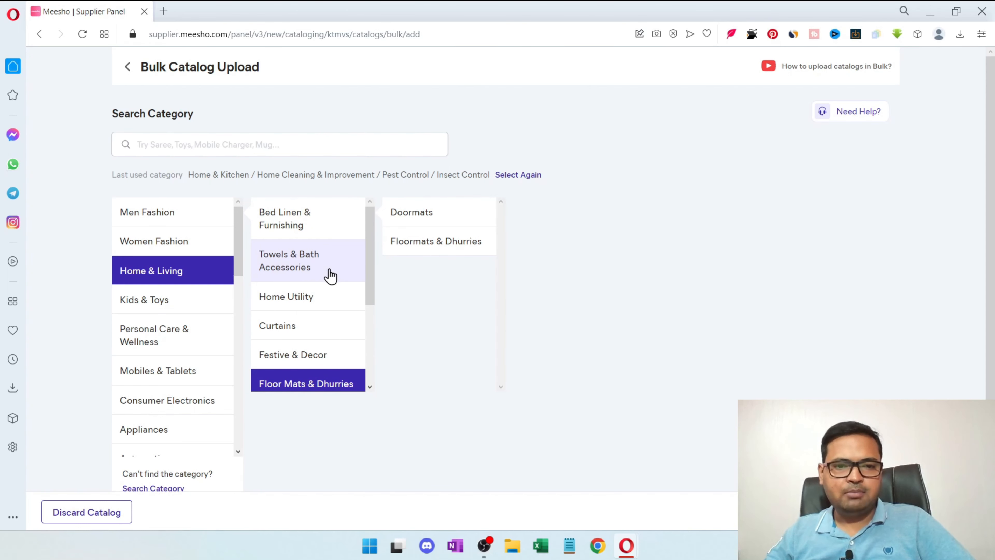
scroll(356, 325, "down", 4)
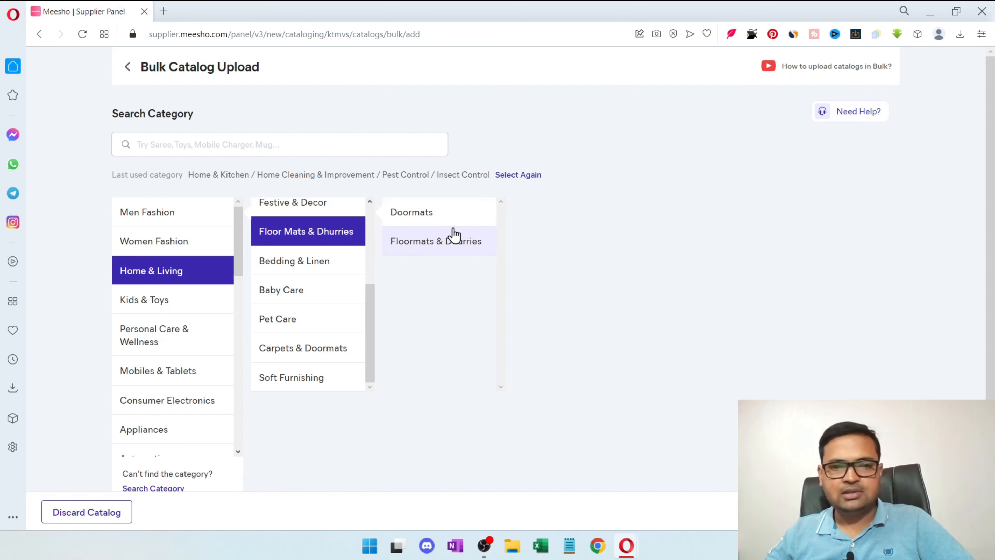
scroll(285, 289, "up", 3)
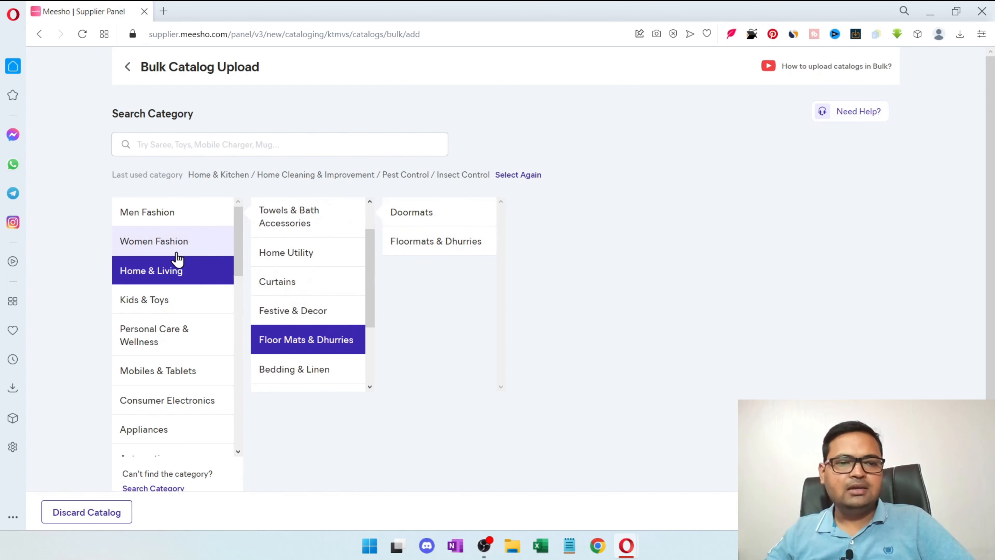
Reselect Men Fashion / Western Wear / Top Wear / Tshirts and download the Tshirts template file.
left_click(166, 222)
scroll(298, 247, "up", 1)
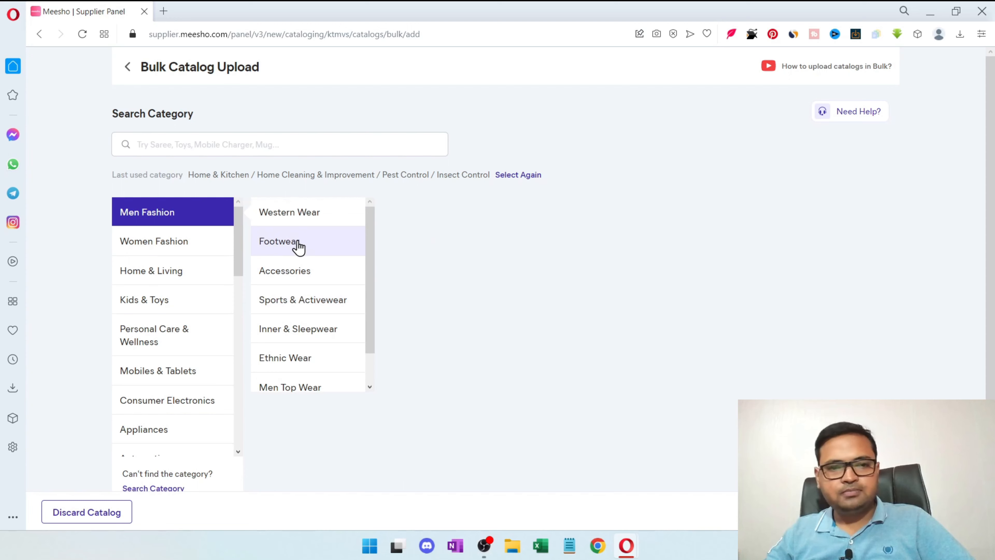
left_click(310, 215)
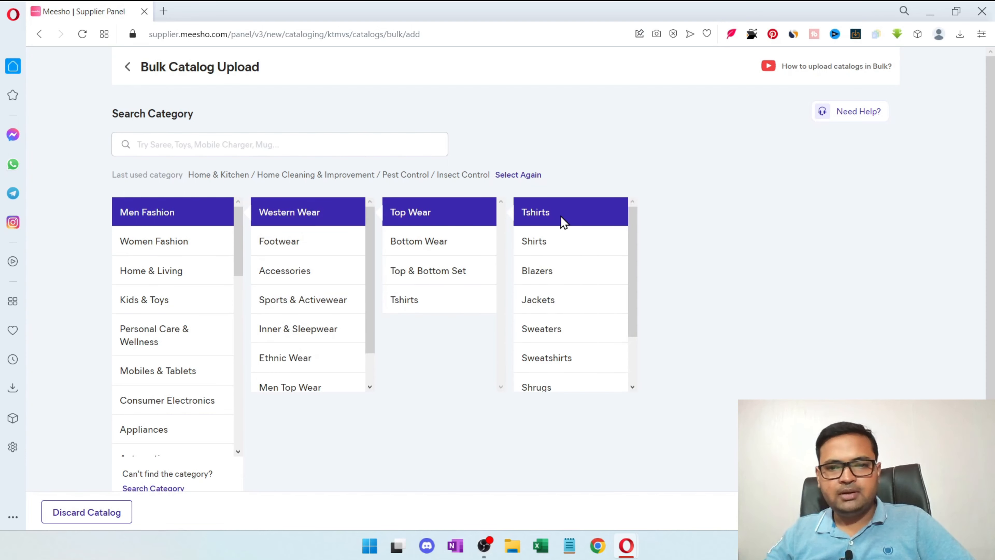
left_click(563, 222)
scroll(865, 343, "down", 5)
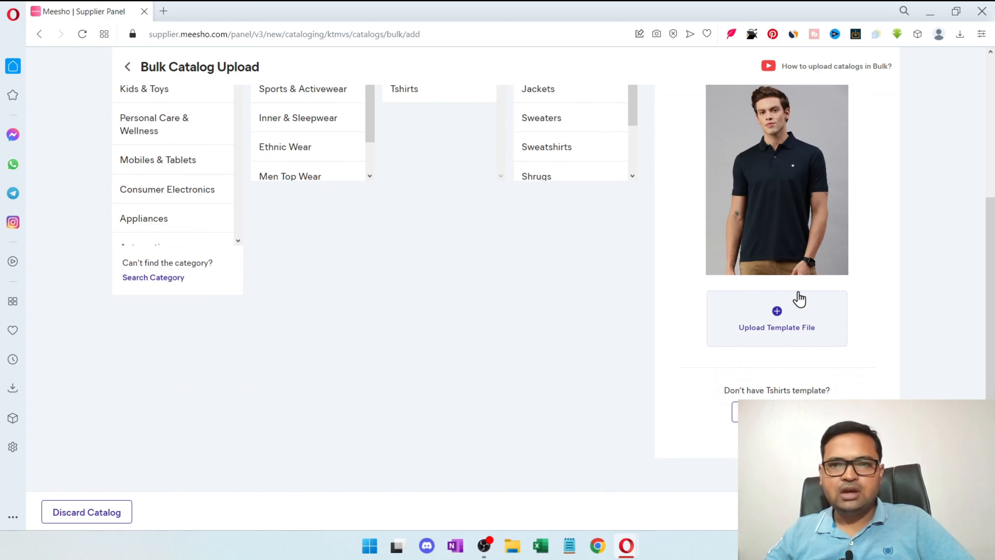
left_click(777, 411)
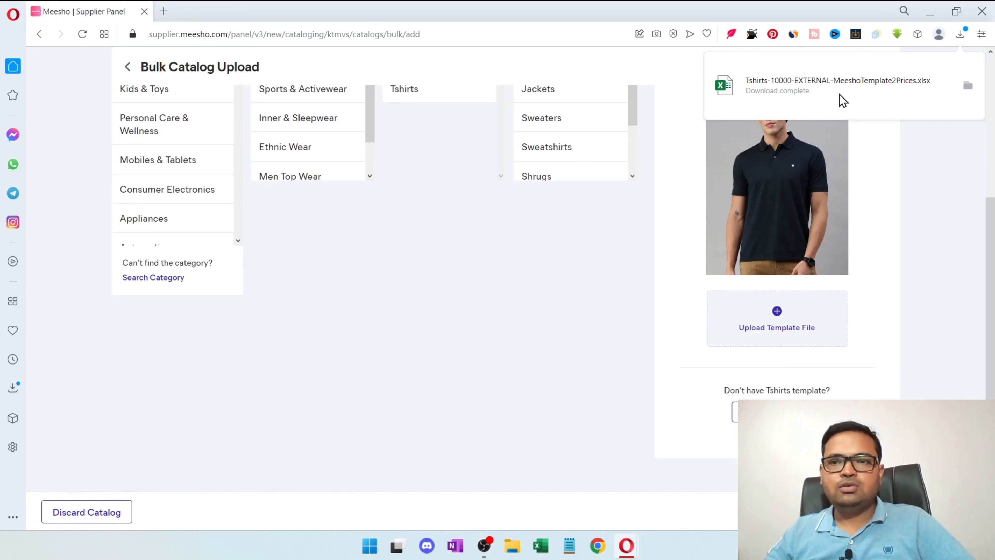
Open the downloaded Tshirts template in Excel, maximize its window and enable editing.
left_click(846, 88)
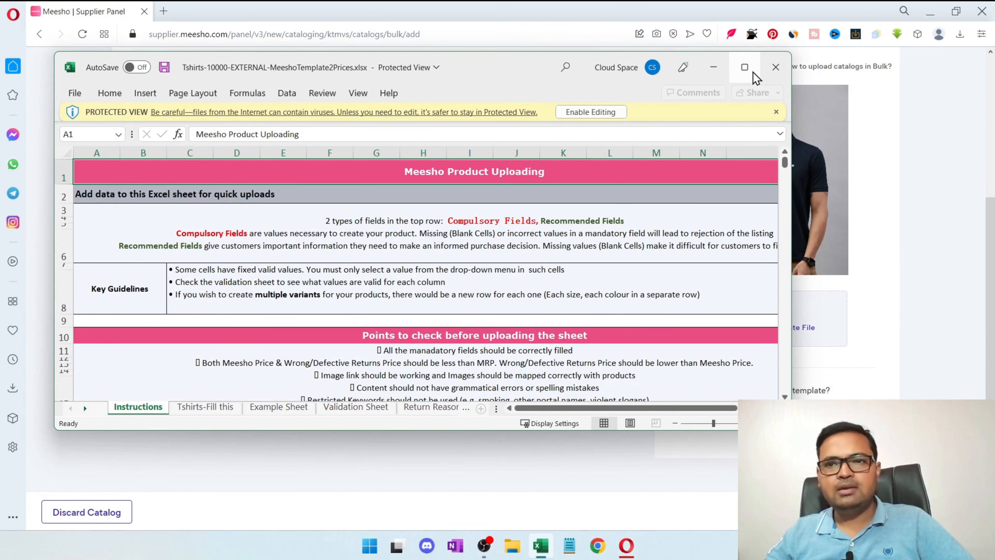
left_click(752, 71)
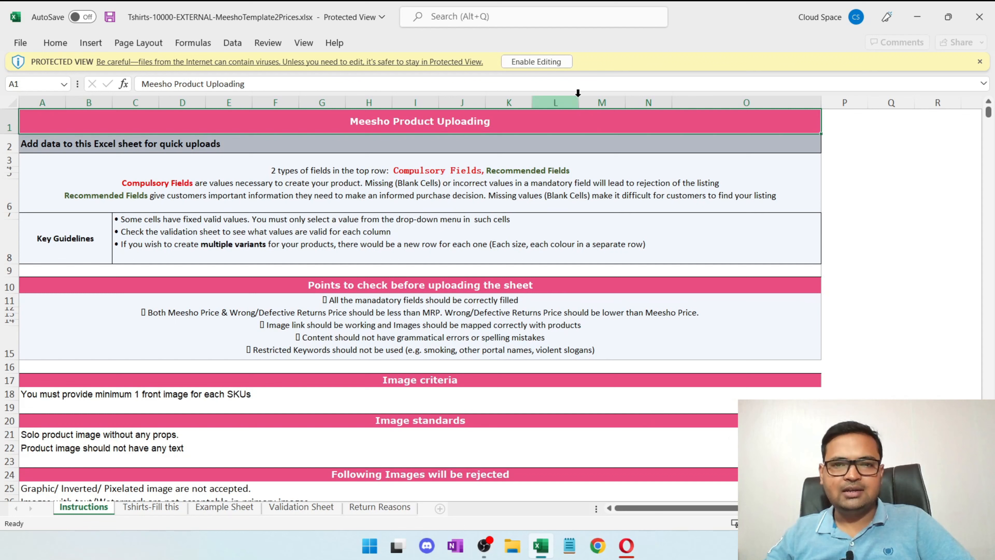
left_click(545, 63)
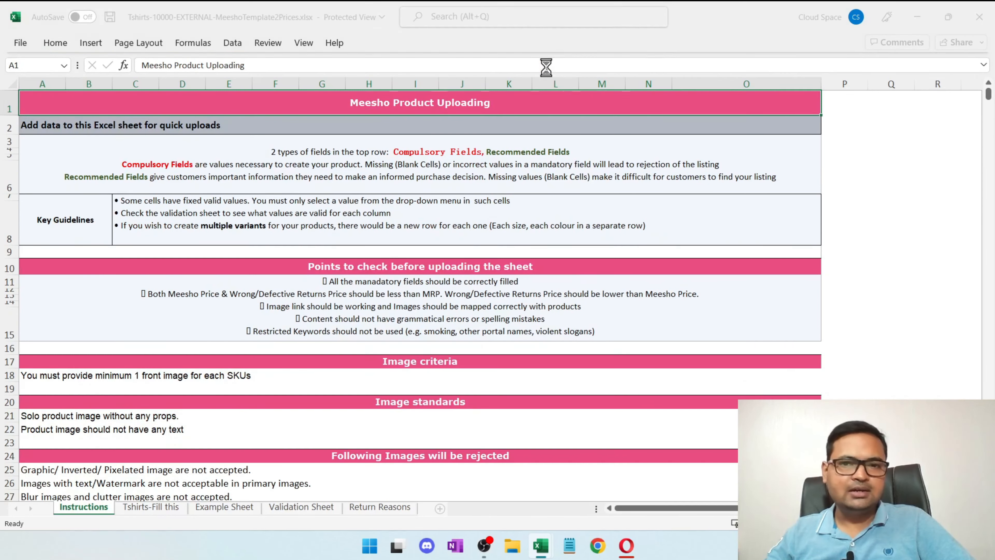
Review the Instructions sheet for the pre-upload checks, image standards, rejection rules and image format.
scroll(498, 276, "down", 2)
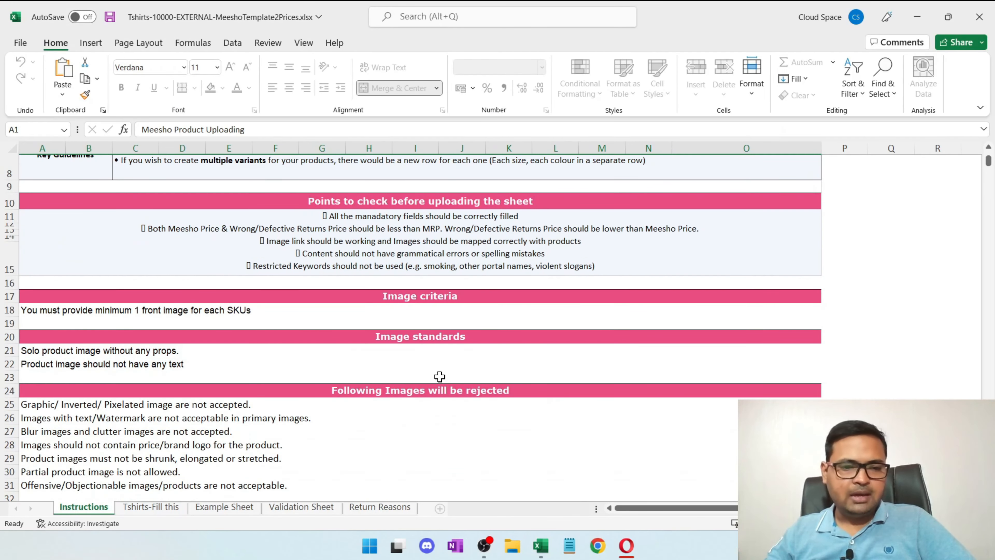
scroll(439, 377, "up", 2)
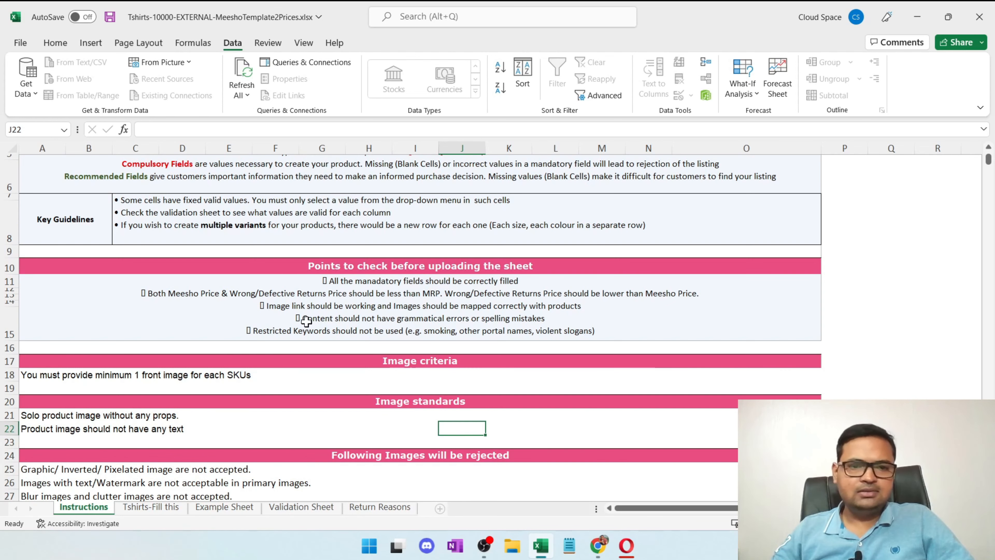
scroll(377, 338, "down", 3)
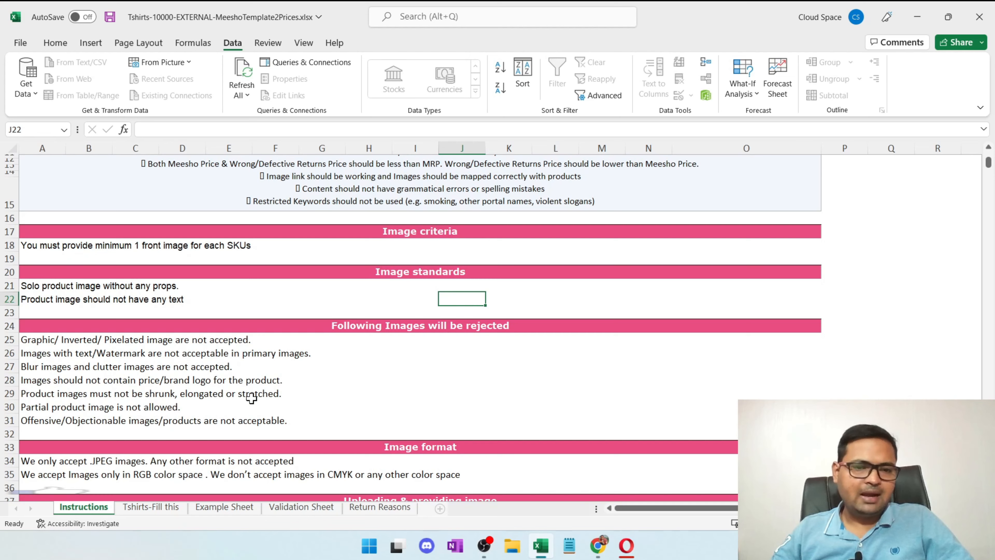
scroll(372, 395, "down", 3)
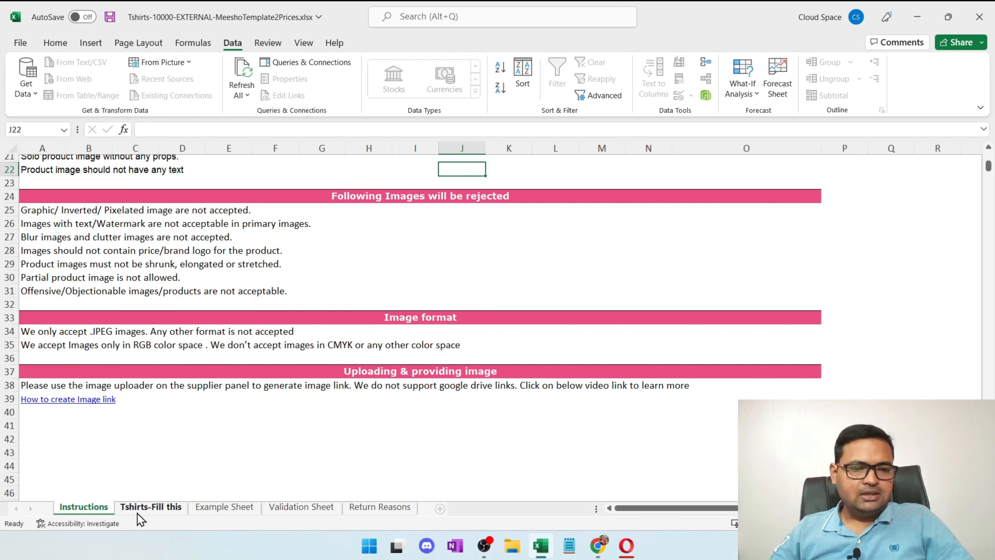
Examine the Tshirts-Fill this sheet and the Example Sheet's sample rows across the columns up to Inventory.
left_click(151, 509)
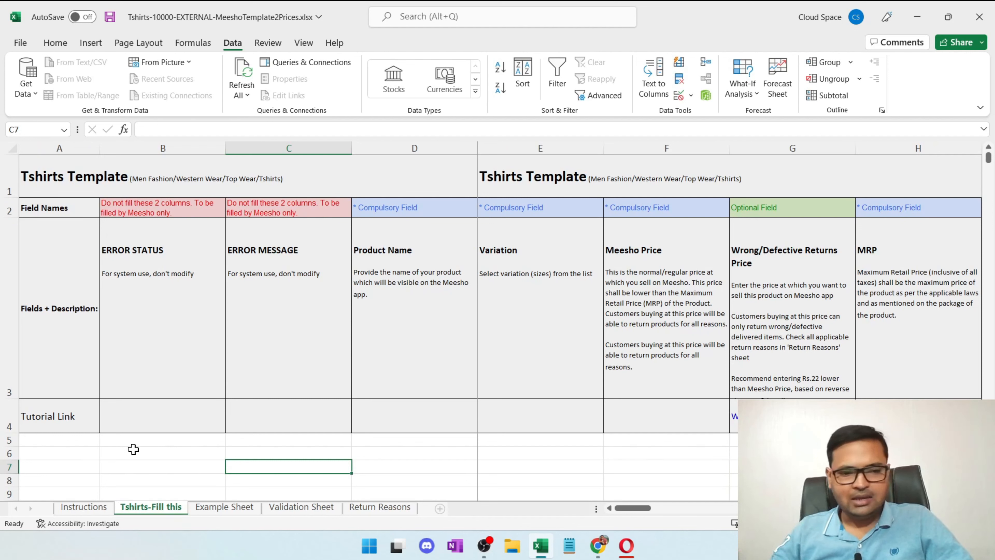
left_click(213, 512)
scroll(266, 426, "down", 1)
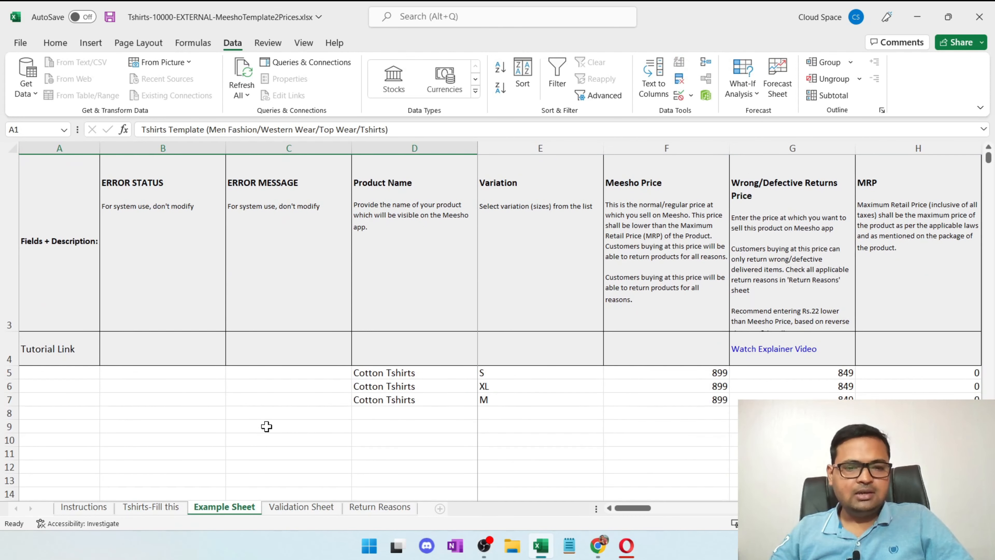
left_click(286, 398)
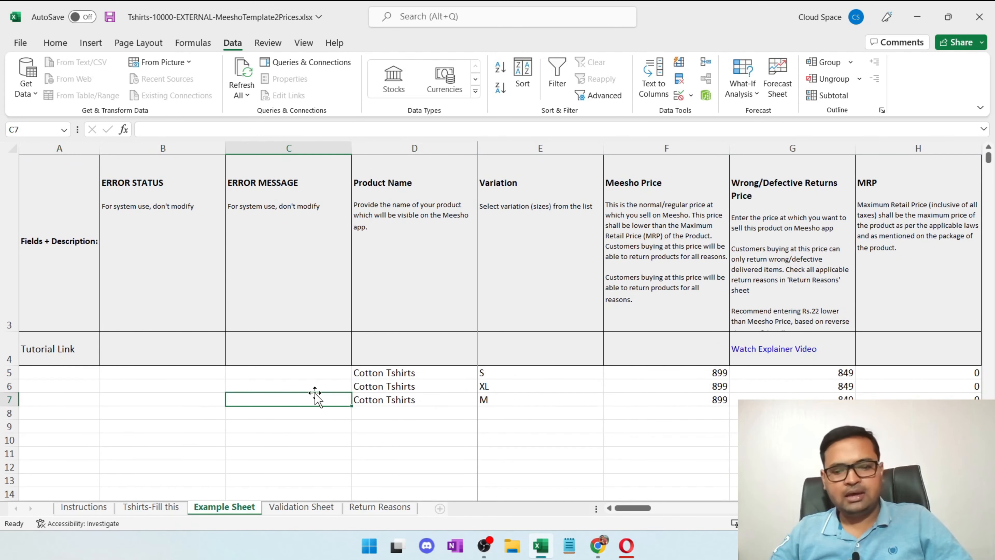
key("Right")
key("Right")
key("Right")
key("Right")
key("Right")
key("Right")
key("Right")
key("Right")
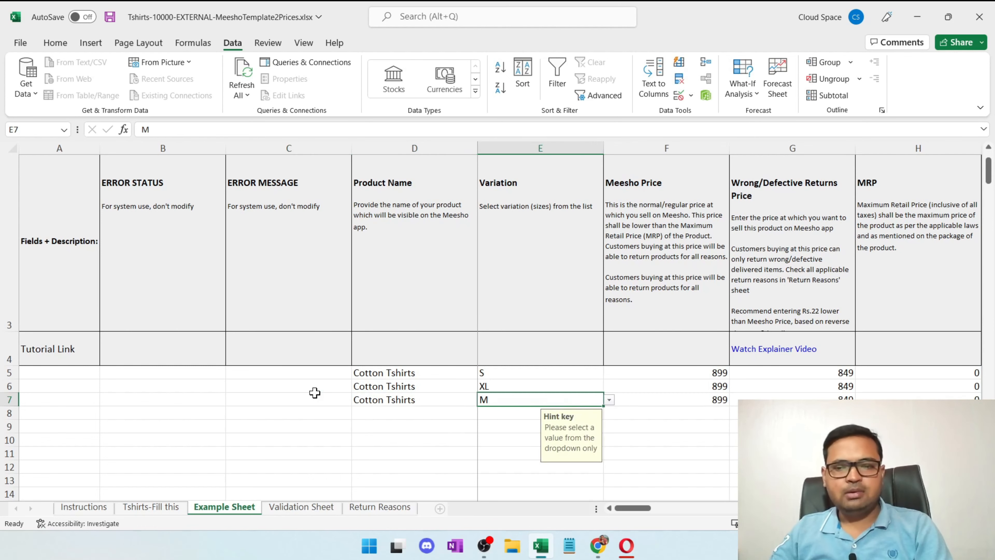
key("Right")
key("Right")
key("Right")
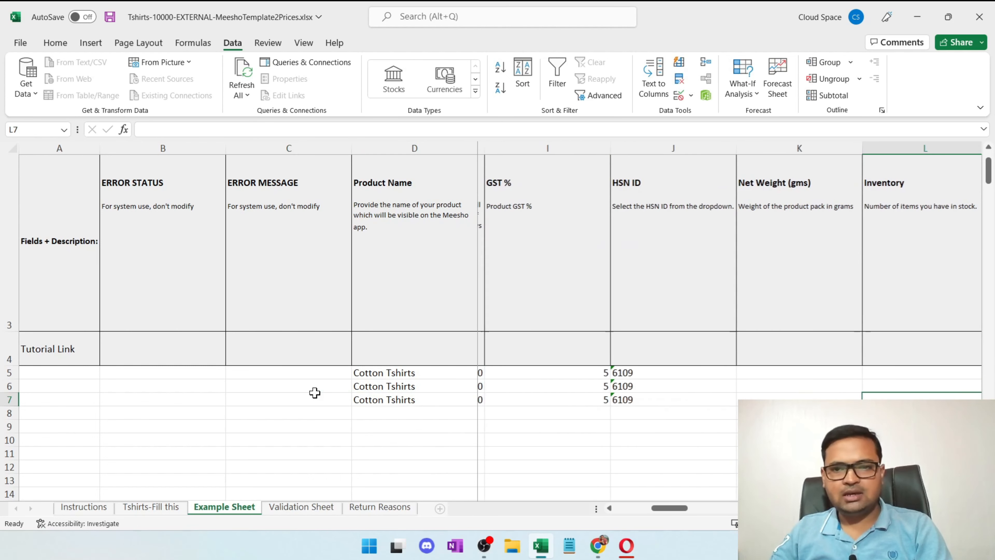
key("Home")
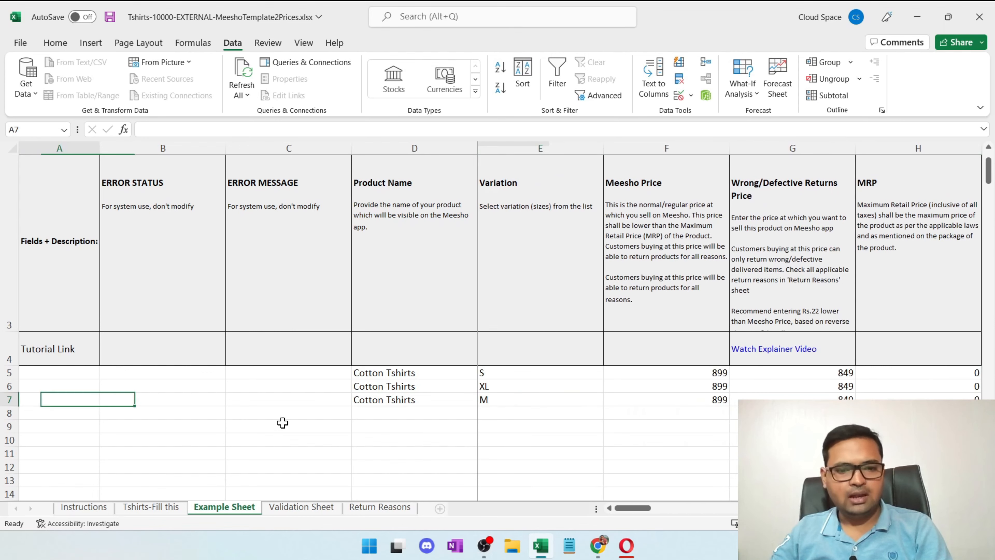
Examine the Validation Sheet's field headings and the list of allowed size variations.
left_click(284, 509)
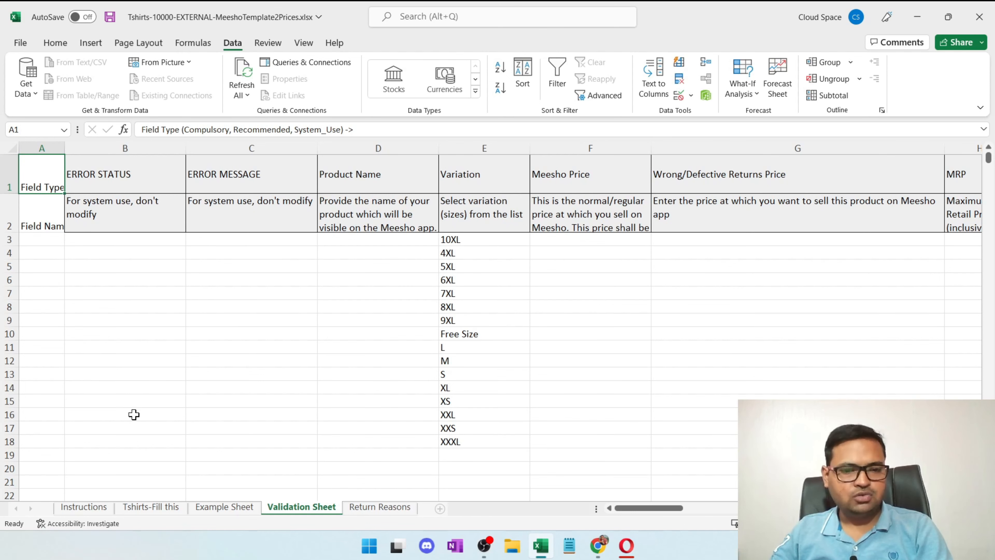
key("Right")
key("Right")
key("Right")
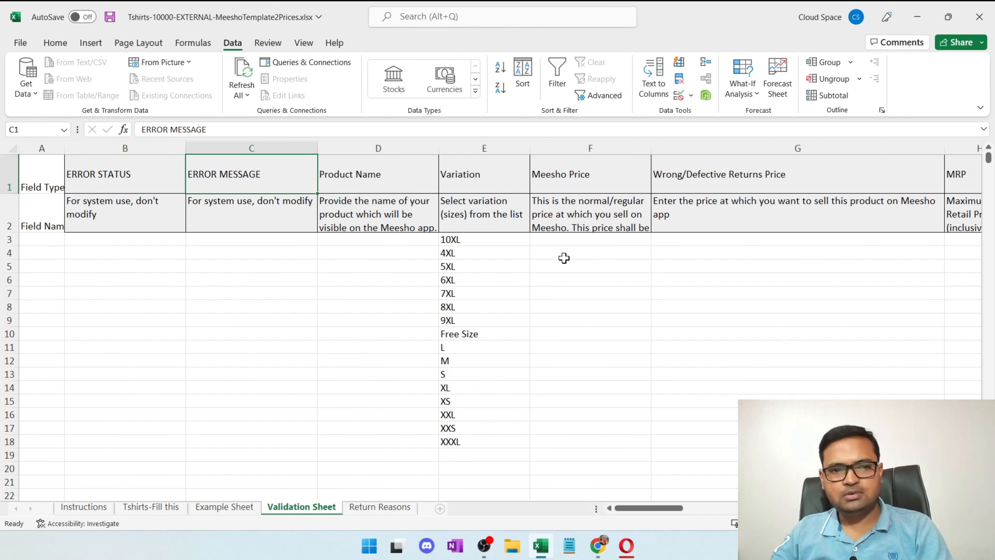
Review the Return Reasons sheet, comparing the returns allowed under Meesho Price with those under Wrong/Defective Returns Price.
key("ctrl+Page_Down")
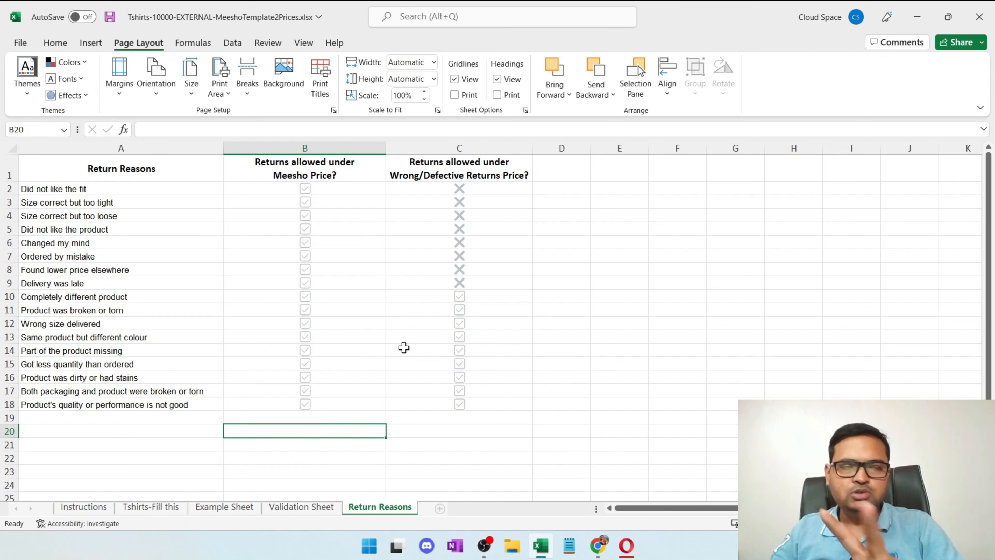
left_click(361, 178)
left_click(494, 181)
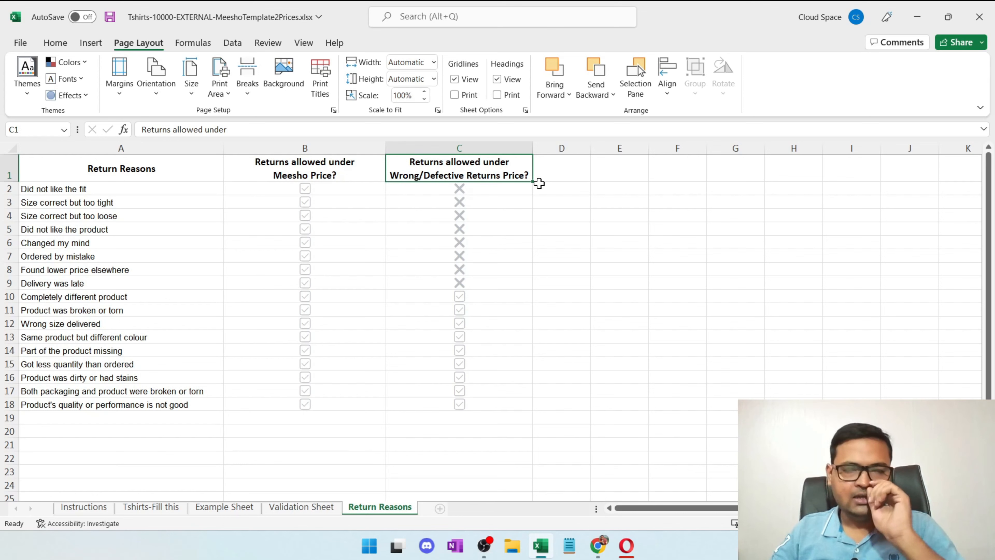
left_click_drag(490, 188, 501, 278)
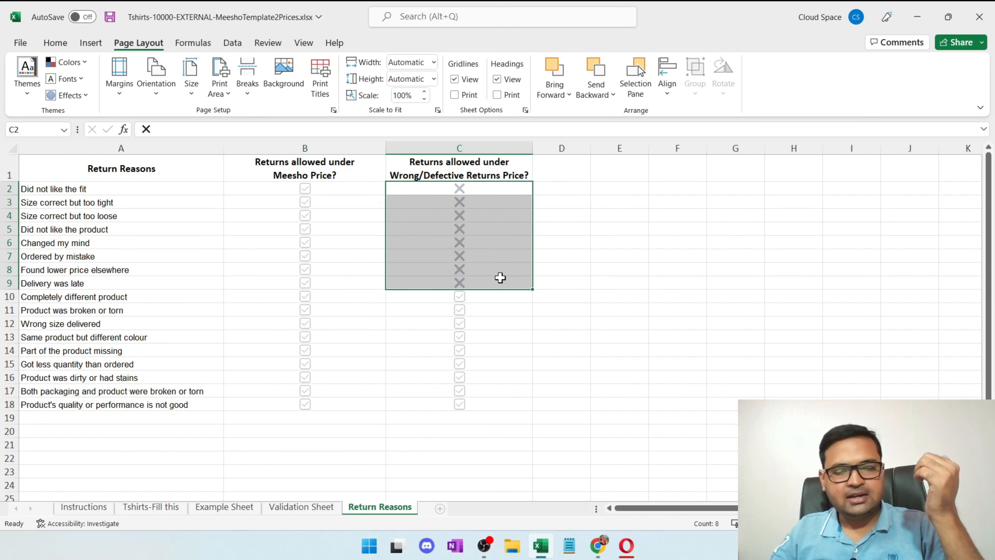
left_click(238, 191)
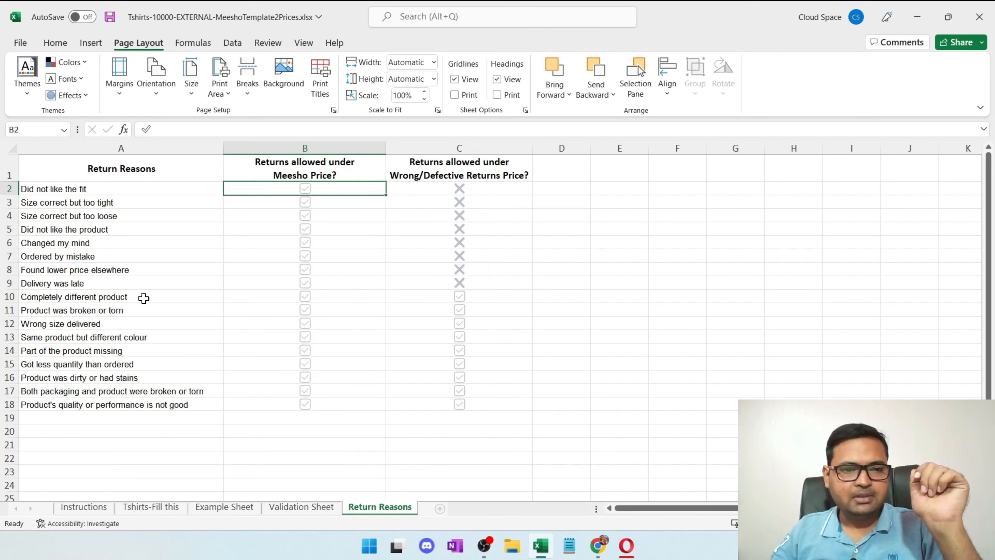
left_click(165, 246)
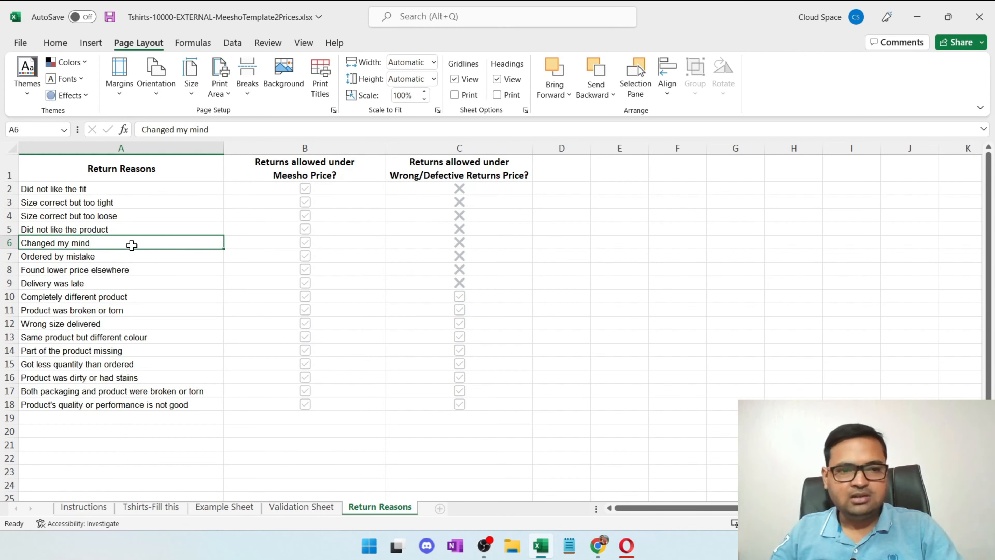
left_click(483, 242)
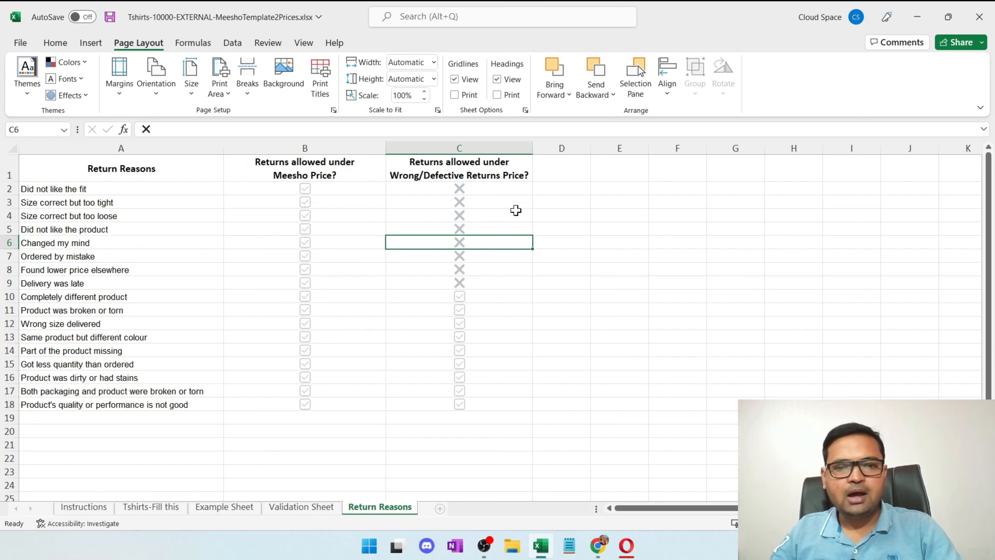
left_click_drag(494, 190, 493, 289)
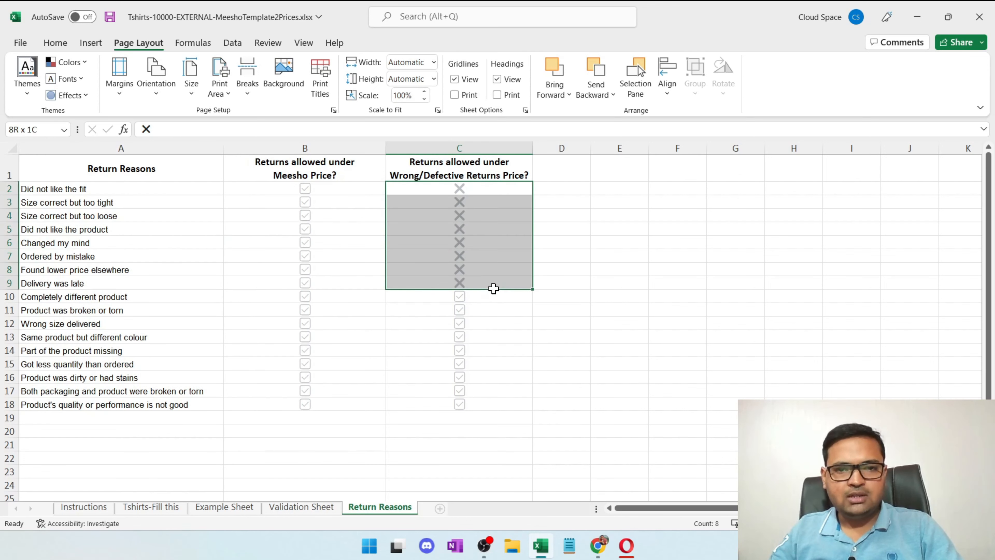
left_click(418, 192)
left_click_drag(418, 192, 417, 273)
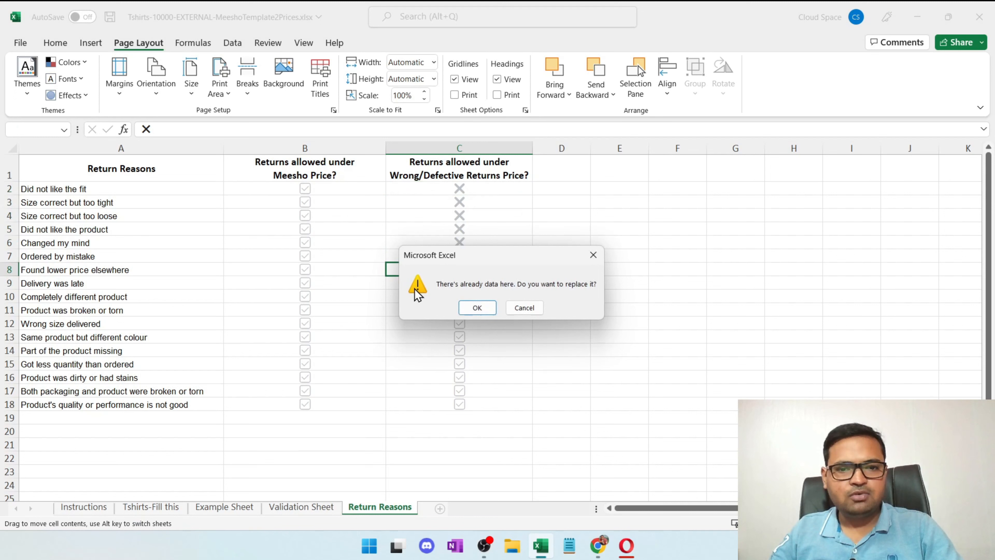
left_click(593, 255)
Examine the return reasons from "Did not like the fit" to "Delivery was late" and their Wrong/Defective Returns Price marks.
left_click_drag(135, 190, 132, 283)
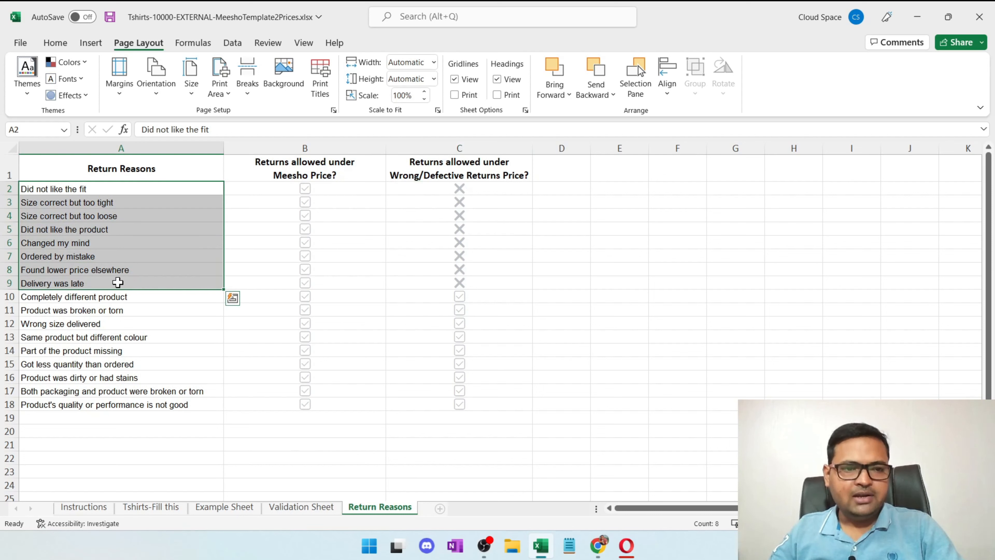
left_click(192, 191)
left_click_drag(191, 196, 185, 289)
left_click(558, 203)
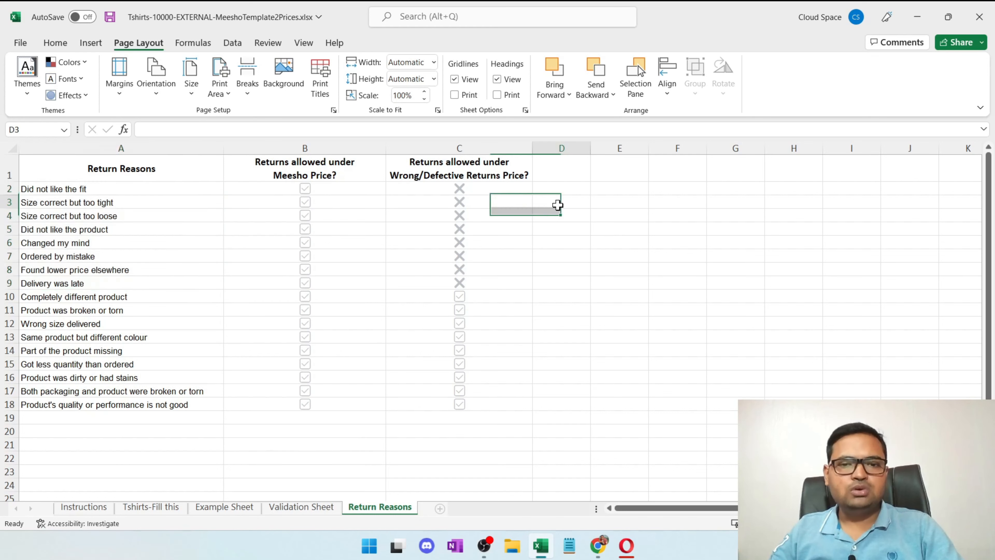
left_click_drag(540, 189, 549, 279)
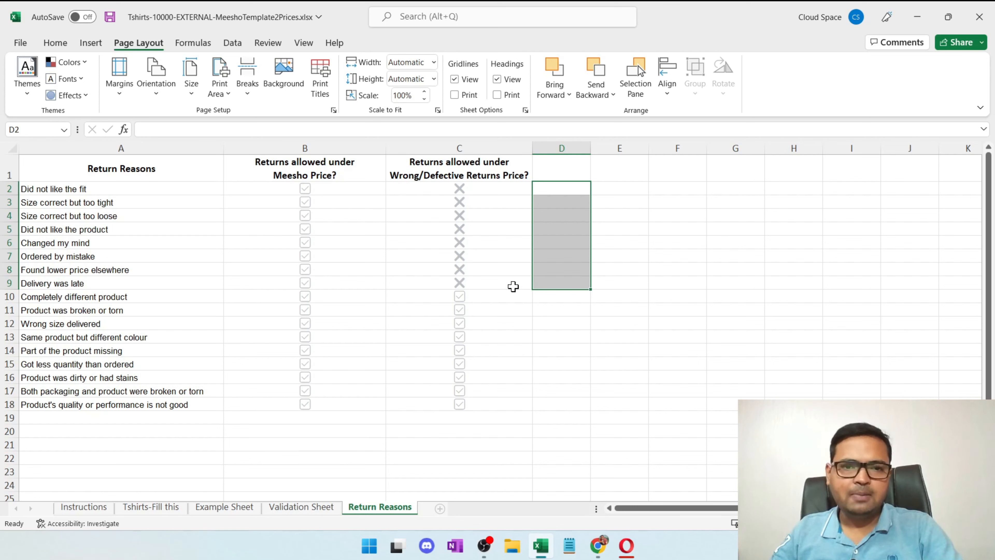
left_click_drag(549, 190, 493, 289)
left_click(540, 282)
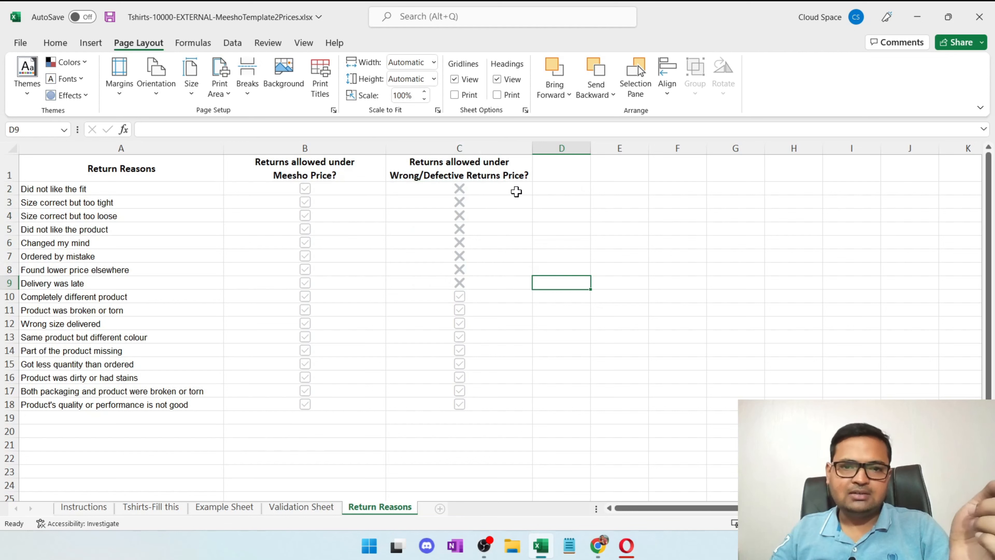
left_click_drag(517, 191, 509, 279)
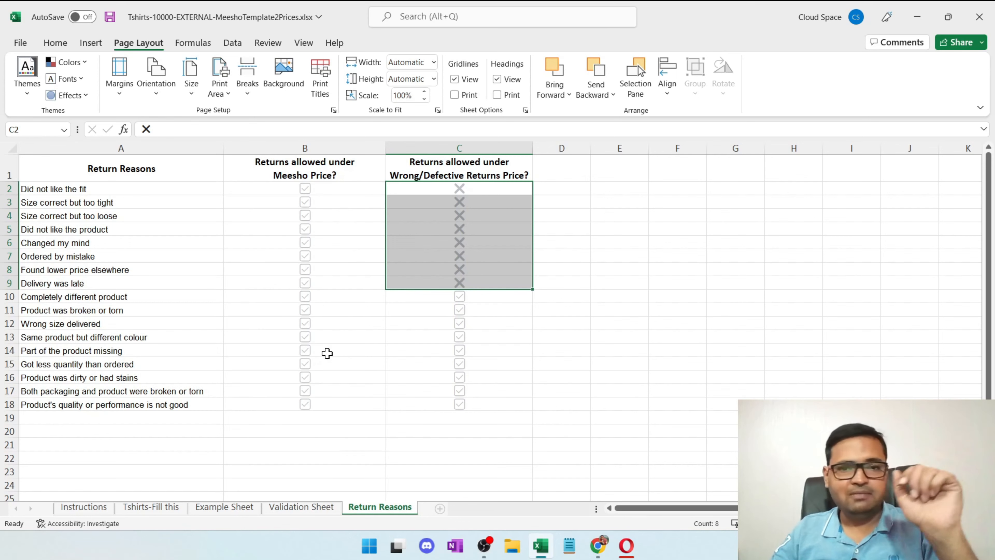
Review the title and field-type rows of the Tshirts-Fill this sheet, covering compulsory, optional and Meesho-only columns.
left_click(157, 508)
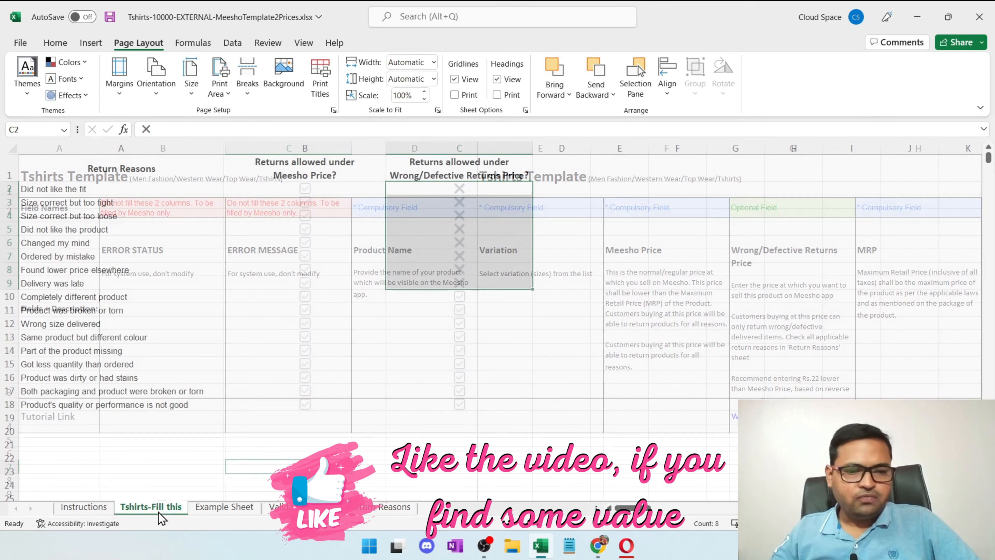
left_click(3, 182)
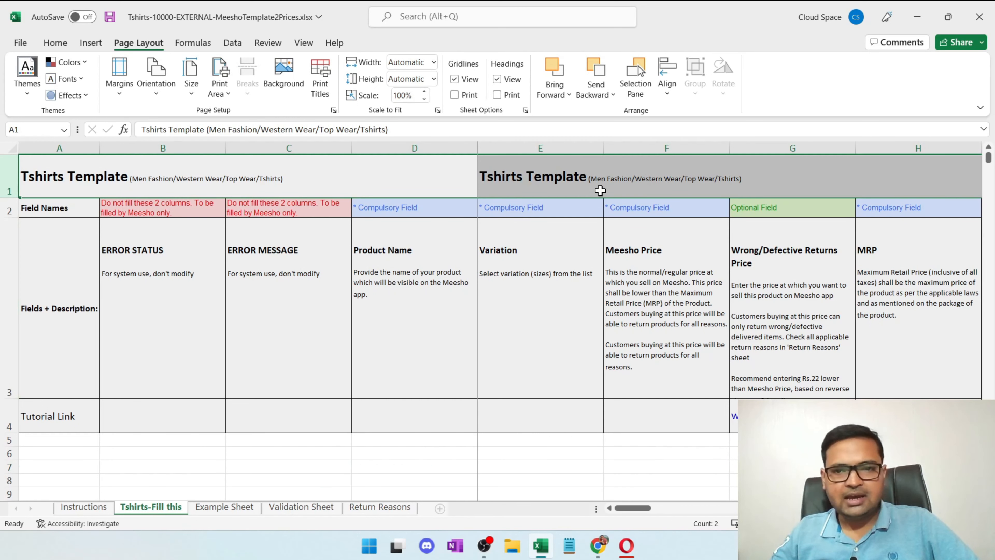
left_click(8, 208)
left_click(112, 260)
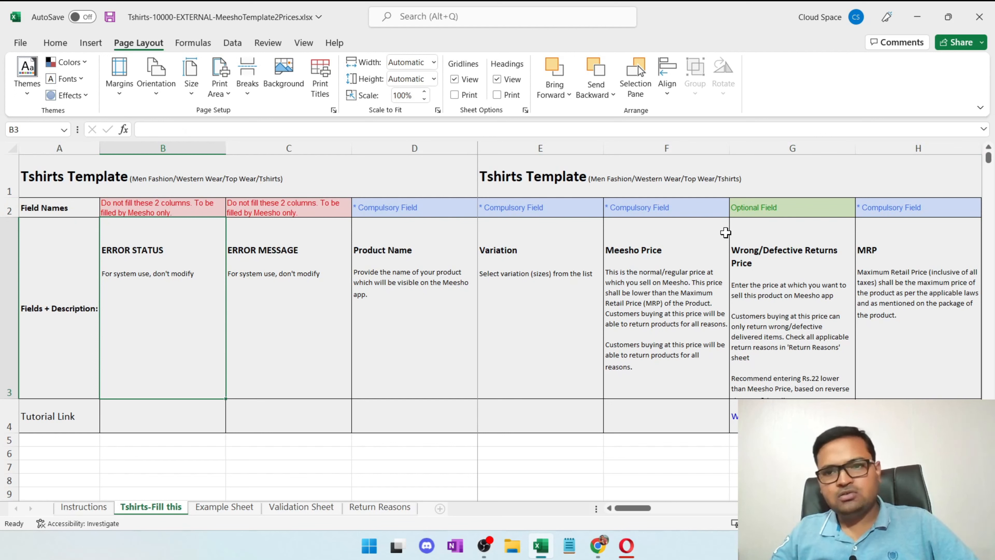
left_click(561, 214)
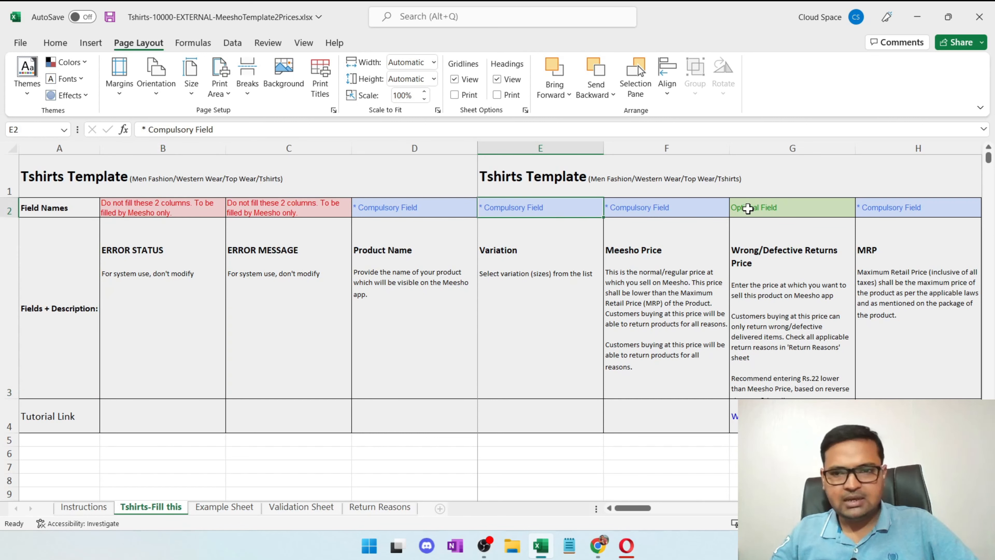
left_click(787, 207)
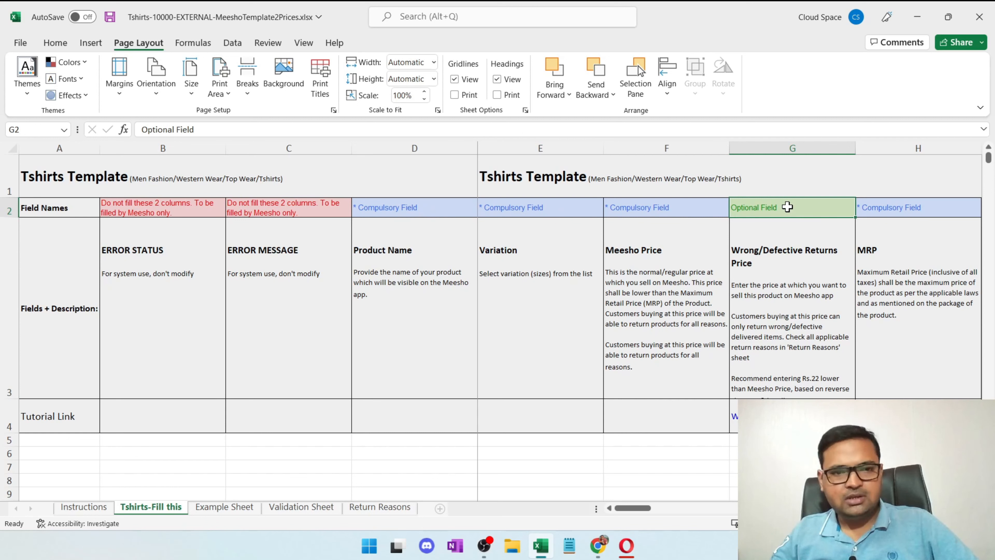
left_click(327, 213)
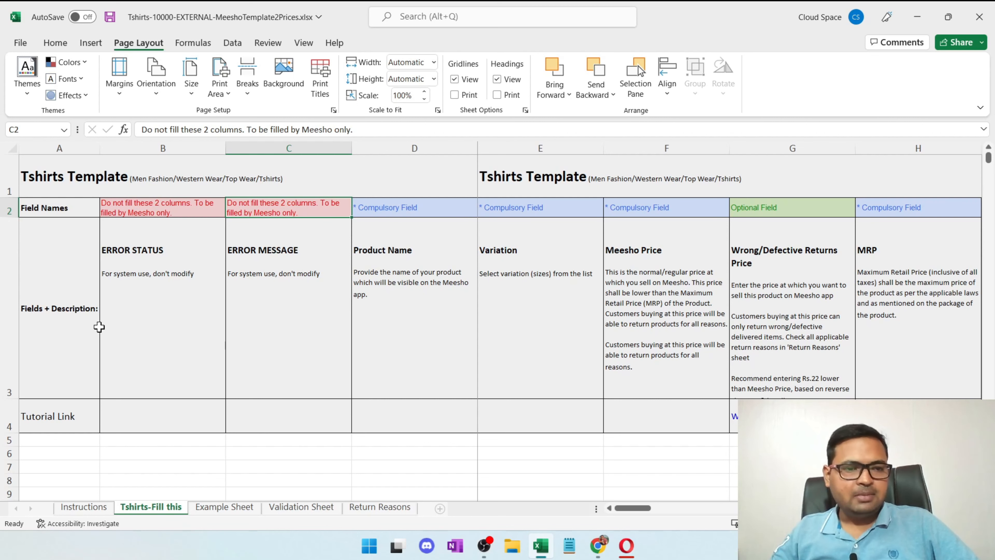
Read the Fields + Description row of the fill sheet, focusing on the Product Name description.
left_click(67, 325)
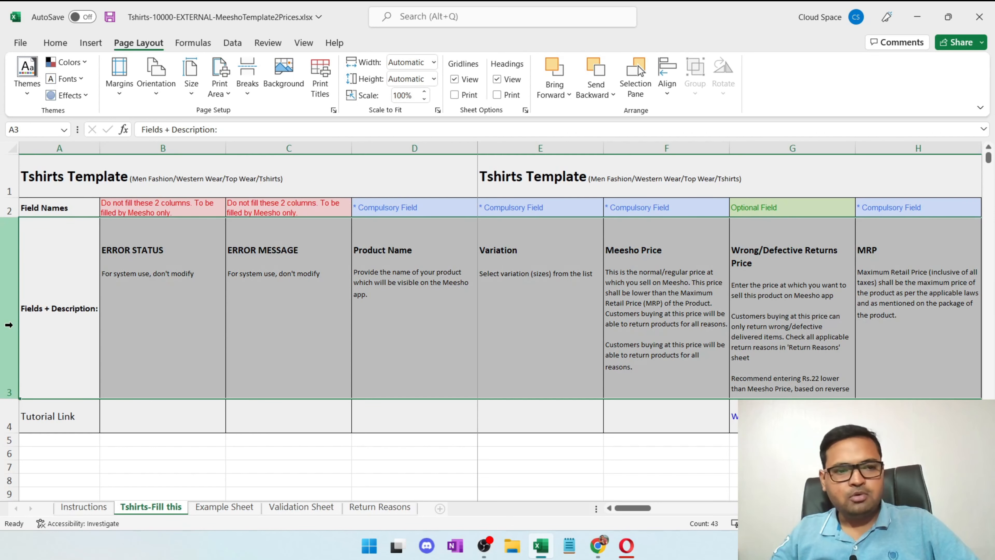
left_click(441, 317)
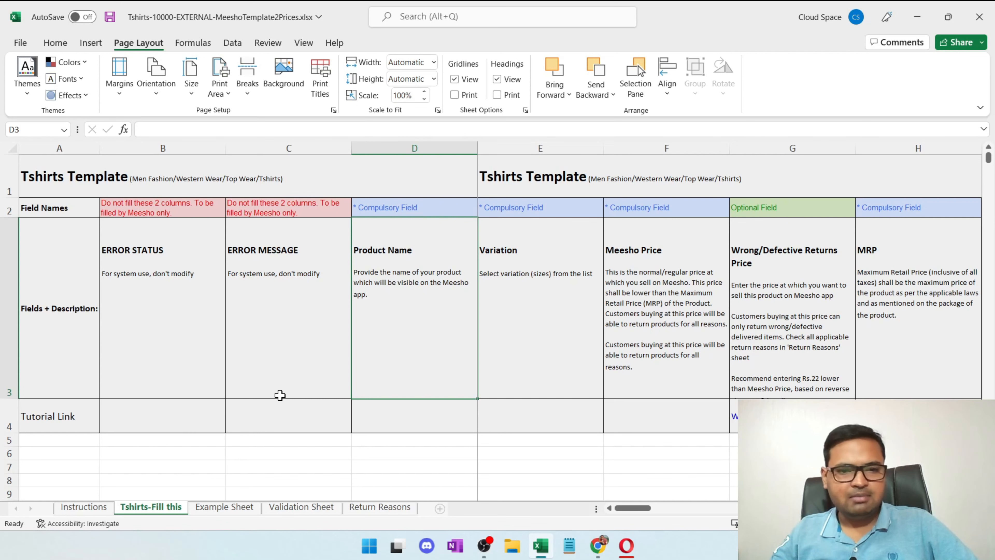
scroll(408, 367, "down", 2)
scroll(410, 366, "up", 2)
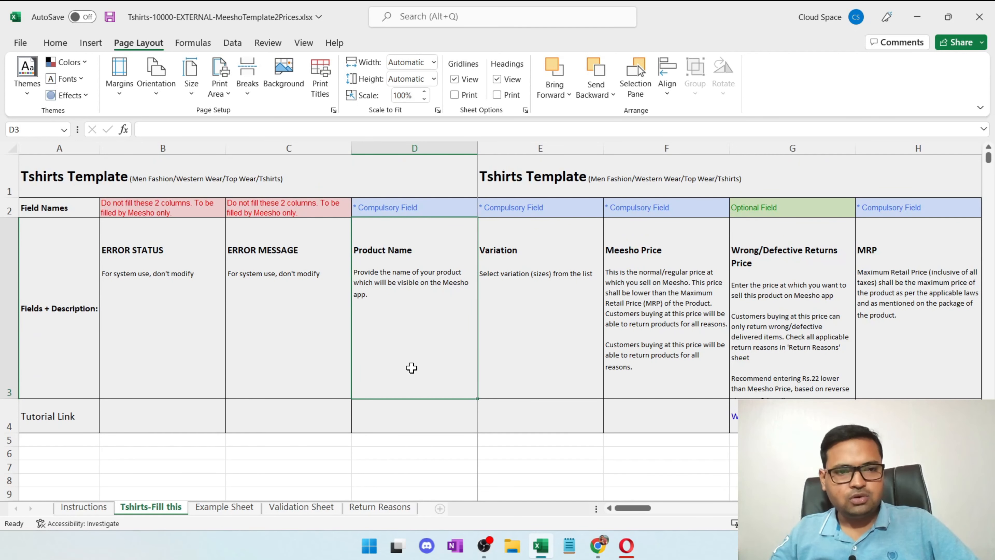
Check the VIVA T-shirt images in the Downloads folder, returning to the first empty Product Name cell.
left_click(425, 450)
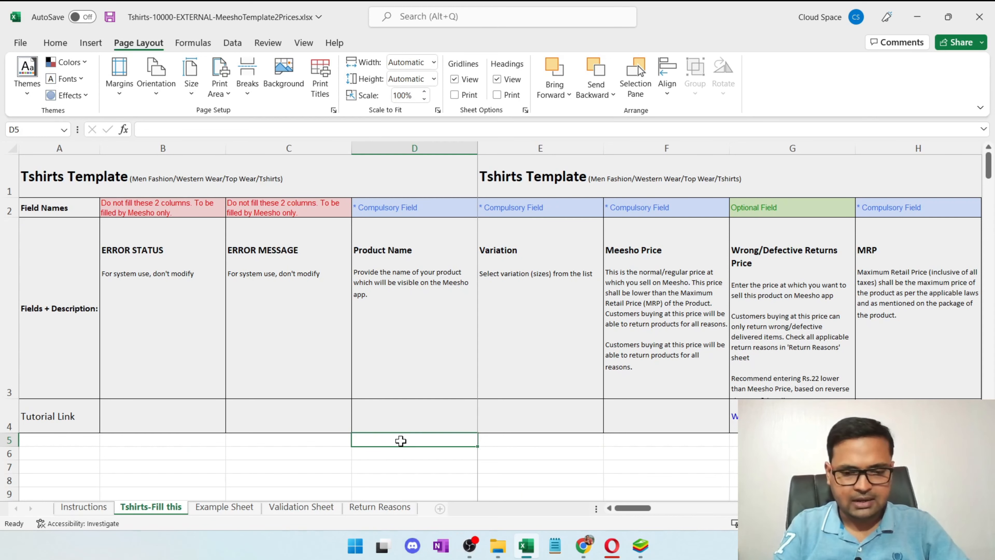
left_click(496, 549)
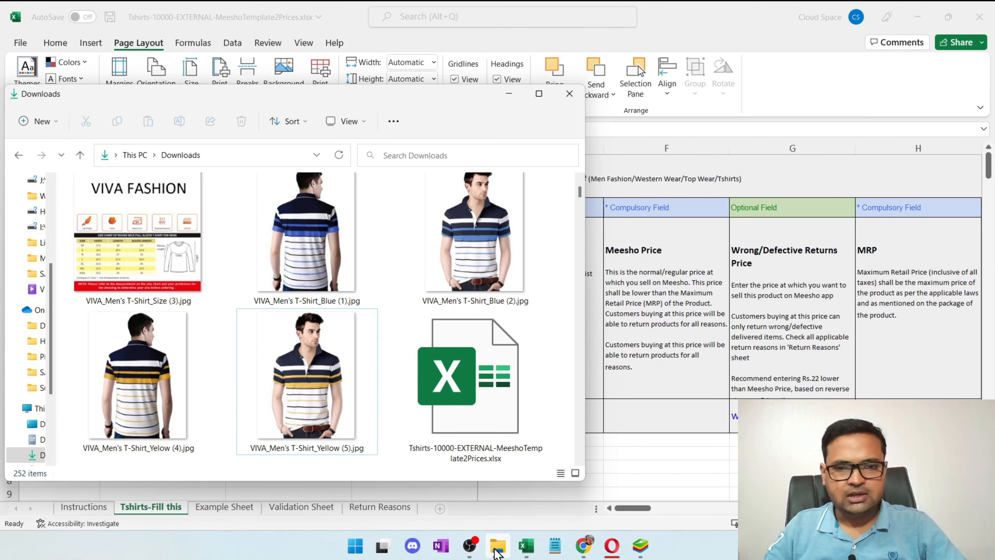
left_click(496, 548)
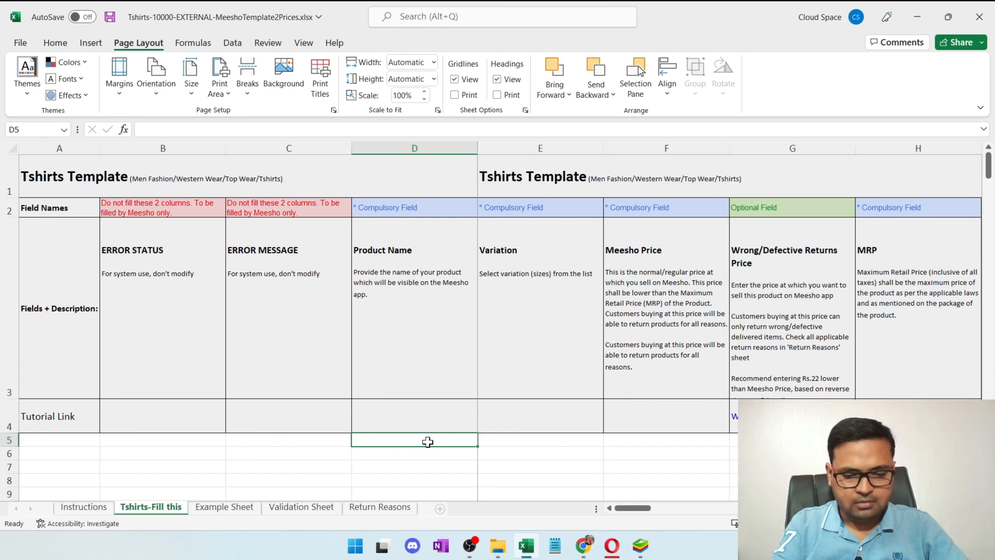
Enter "Viva Blue Men's Collar Thsirt Stripped Polo TShirt" as the product name in cell D5.
type("Viva Blue Men's Colla")
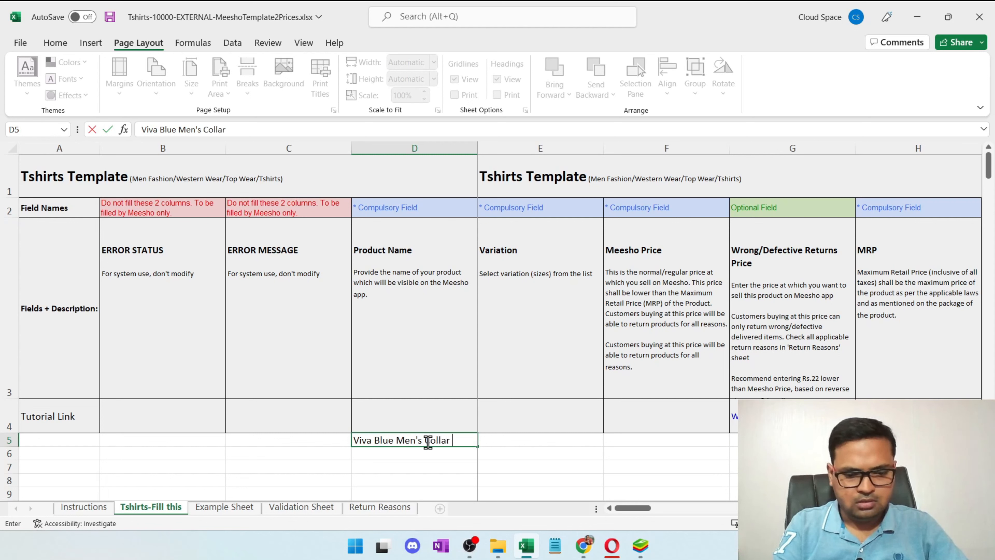
type("rt")
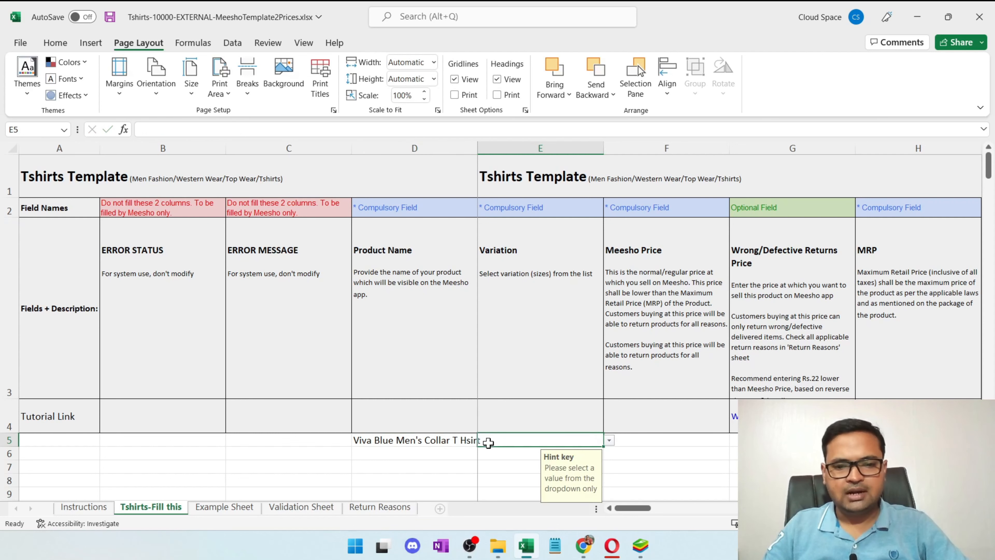
left_click(437, 442)
double_click(462, 438)
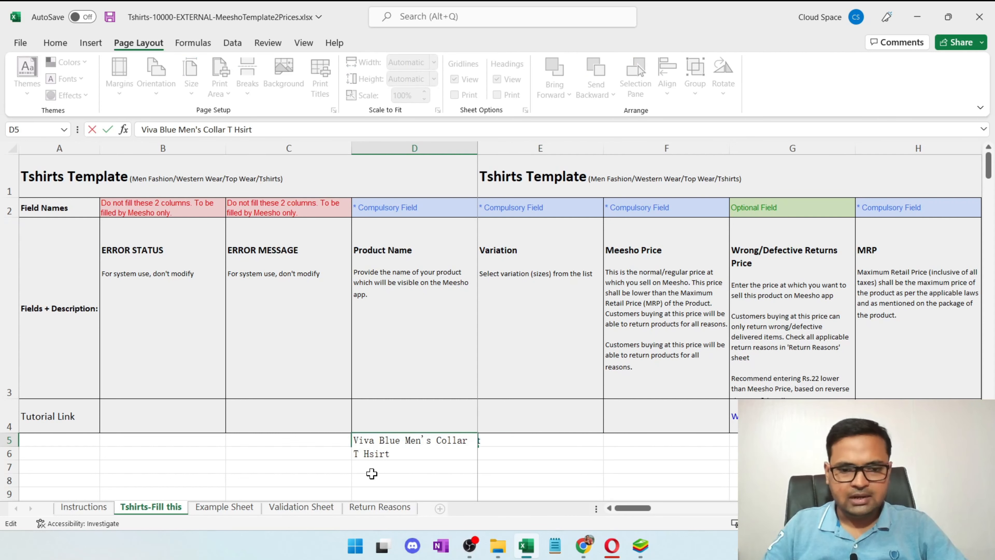
key("BackSpace")
key("BackSpace")
type("h")
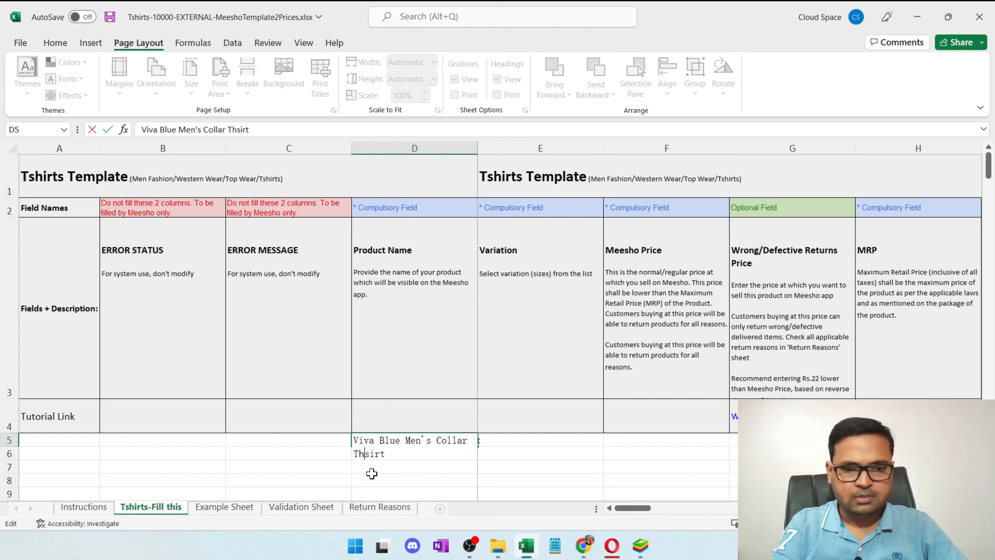
left_click(483, 457)
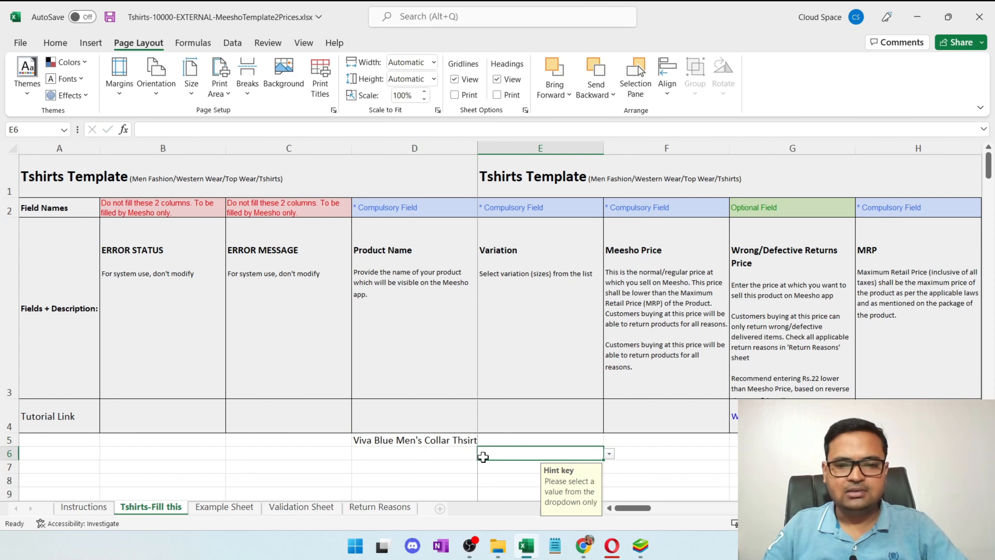
left_click(422, 441)
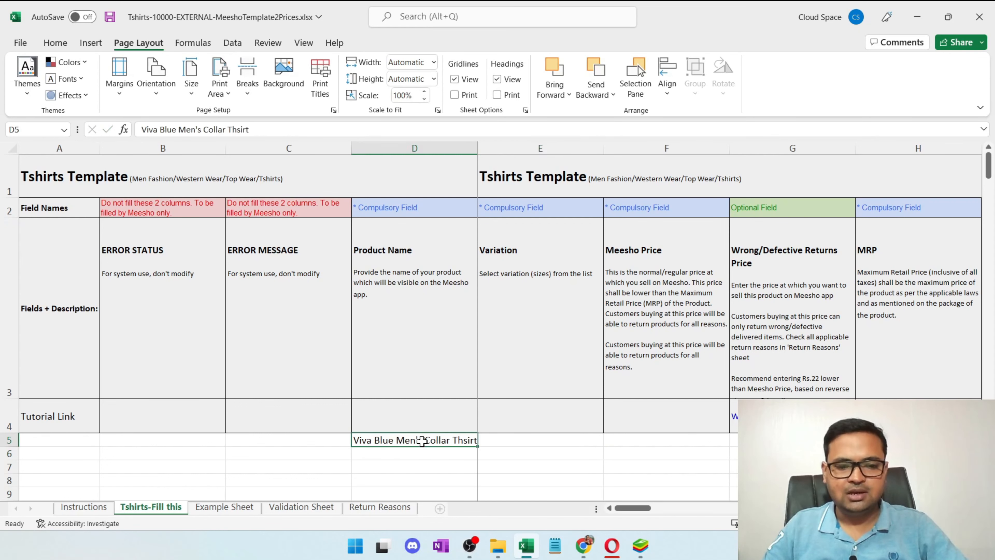
left_click(335, 132)
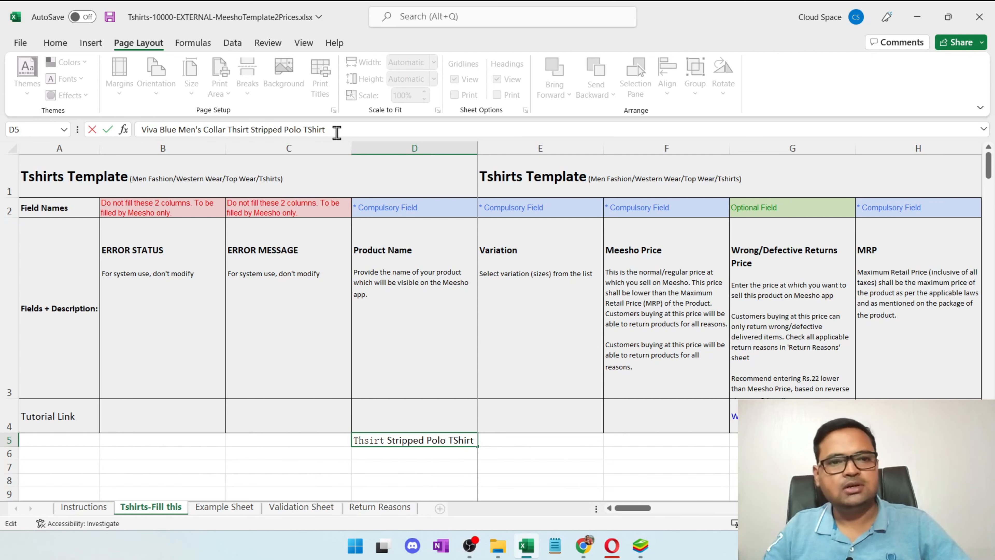
Switch to the browser and search the Meesho store for "polo t shirt", looking through the listed products.
key("alt+Tab")
left_click(327, 11)
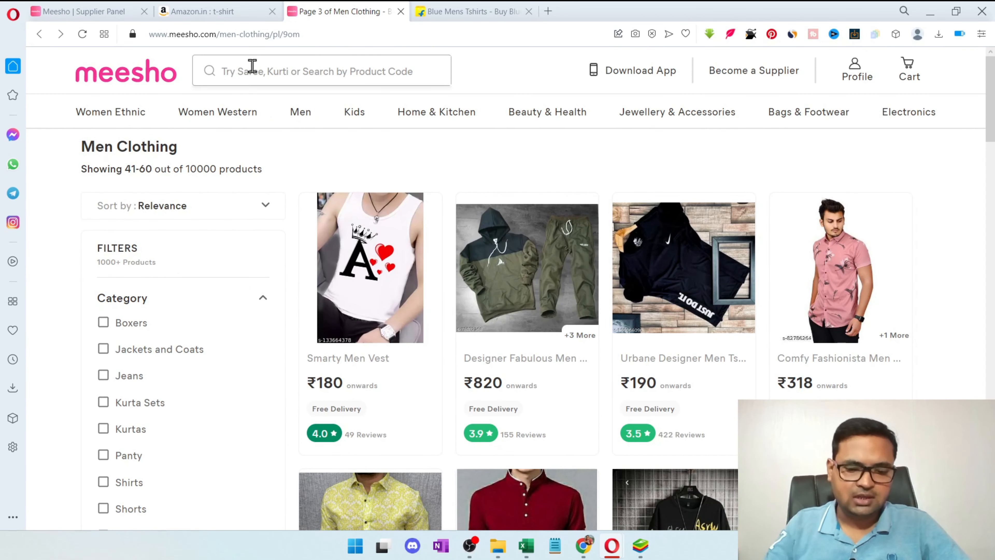
left_click(252, 66)
type("polo t shirt")
key("Return")
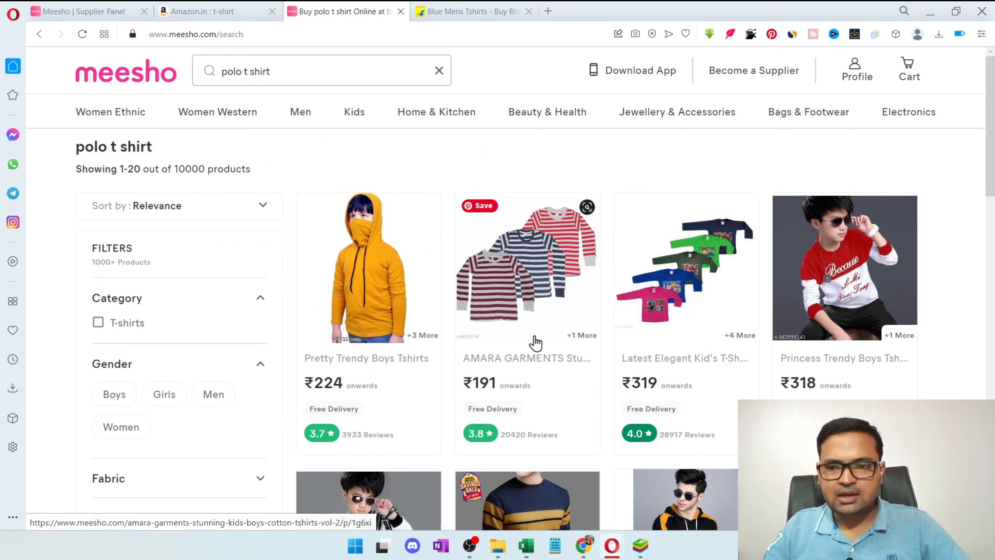
scroll(535, 342, "down", 5)
Look over the T-shirt listings on Amazon and Flipkart, then return to the Tshirts template in Excel.
left_click(220, 12)
scroll(640, 339, "up", 3)
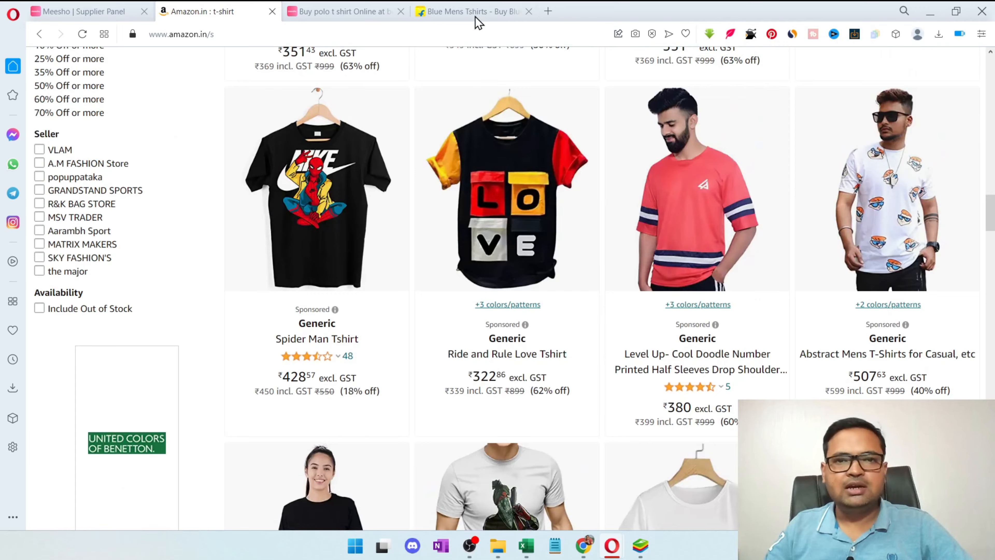
left_click(475, 17)
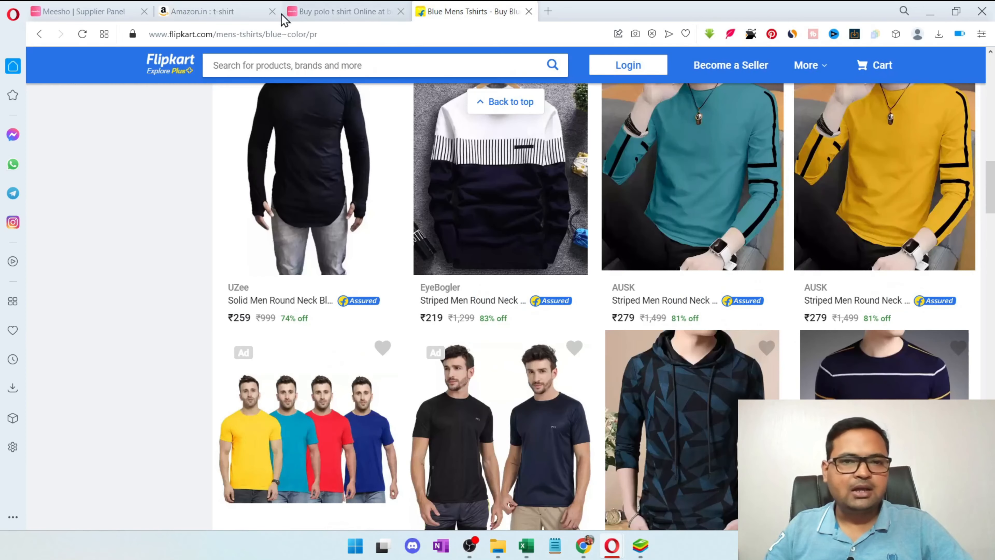
left_click(87, 14)
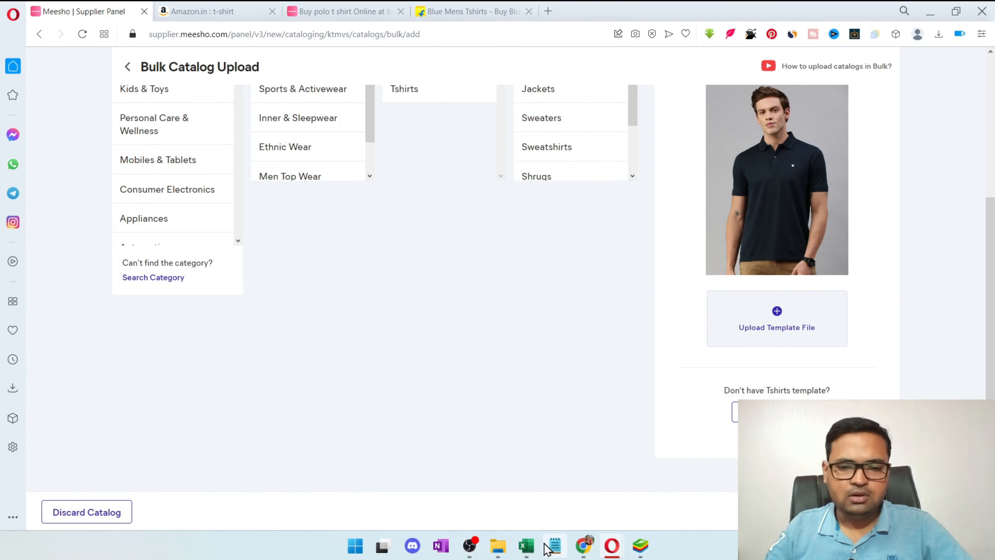
left_click(526, 546)
left_click(455, 454)
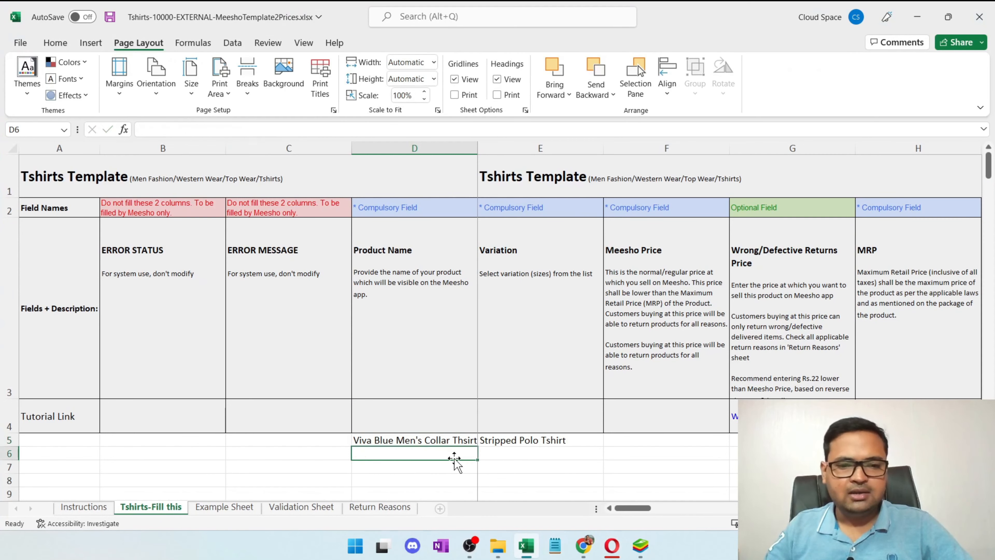
Set the Variation in cell E5 of the first product row to S.
left_click(548, 441)
scroll(635, 398, "down", 1)
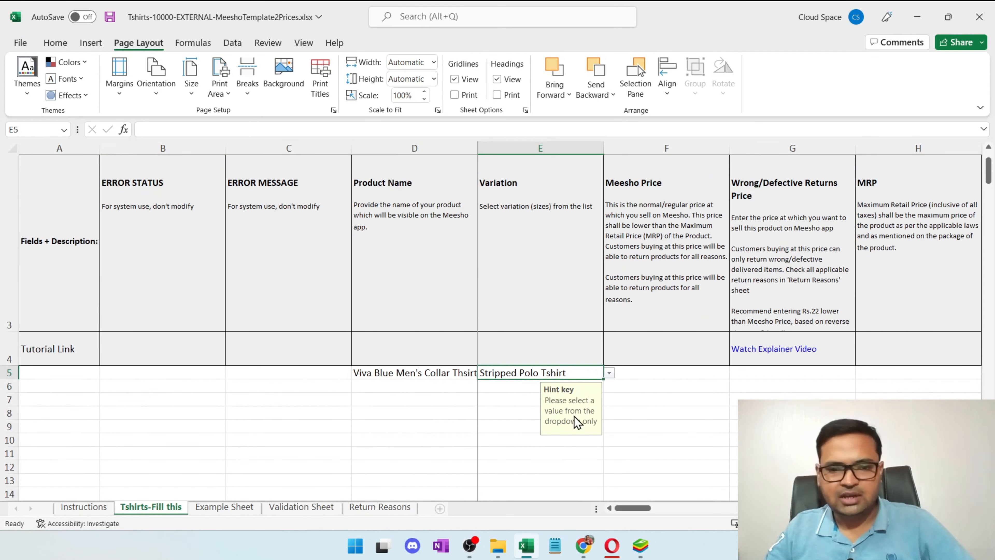
left_click(382, 375)
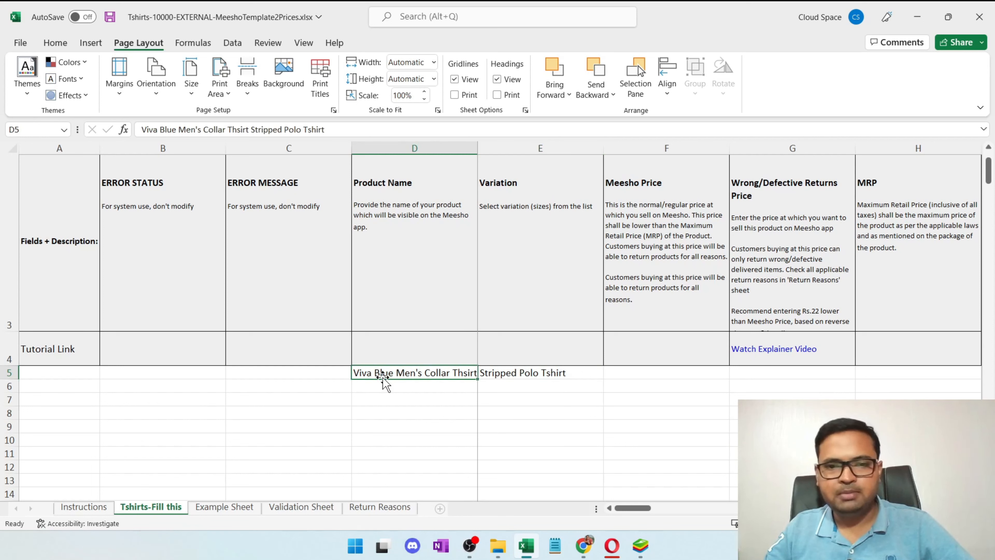
left_click(524, 375)
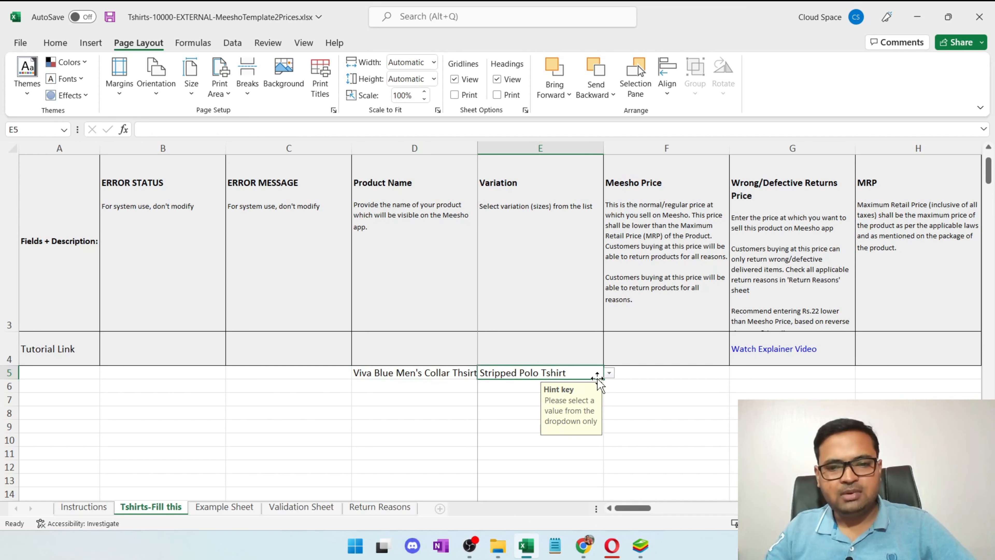
left_click(610, 374)
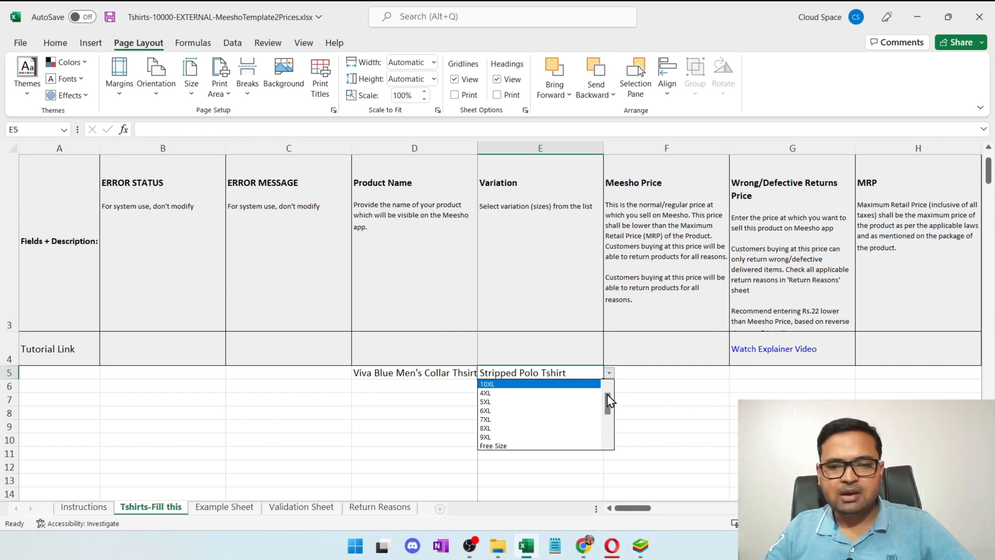
left_click_drag(608, 402, 613, 416)
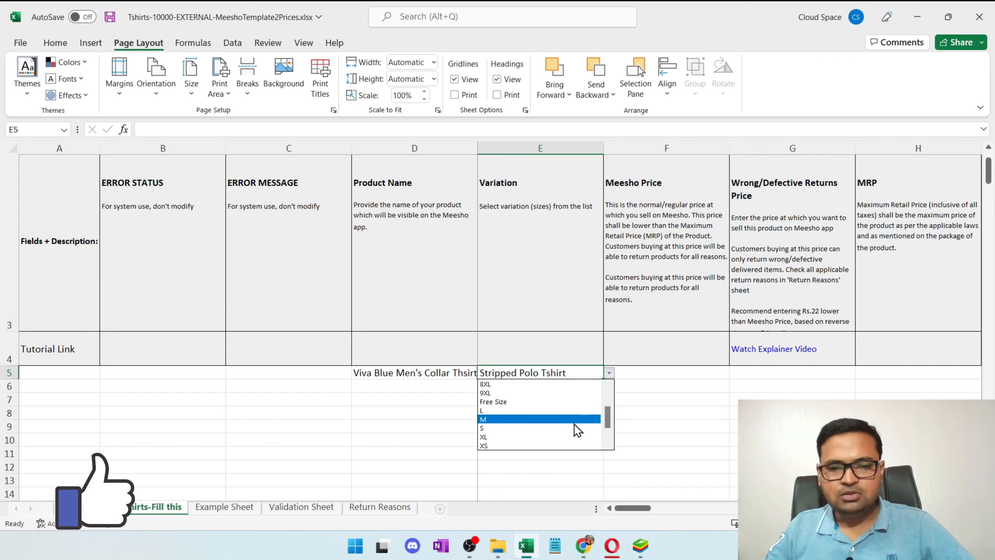
left_click(576, 428)
Set the Variation to M in cell E6 and to L in cell E7.
left_click(537, 385)
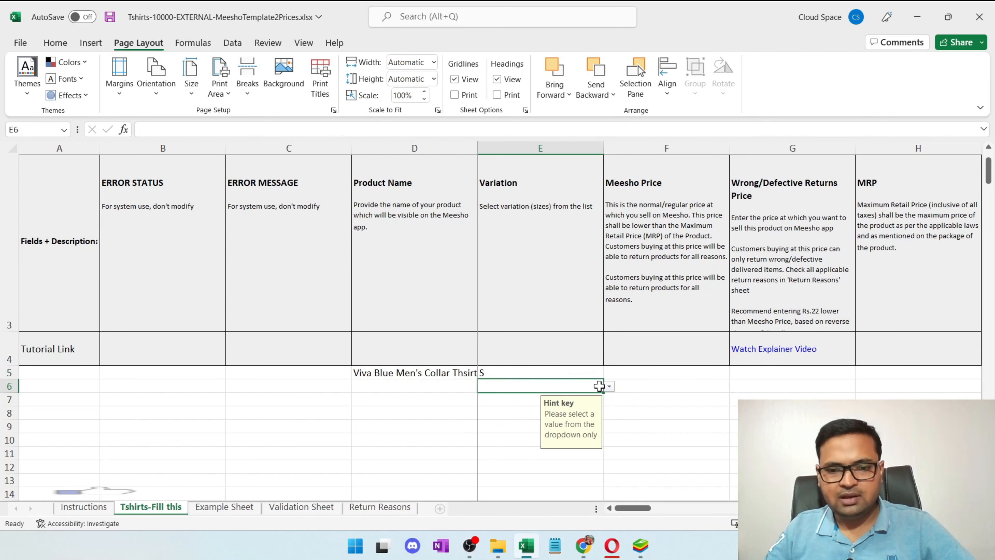
left_click(610, 386)
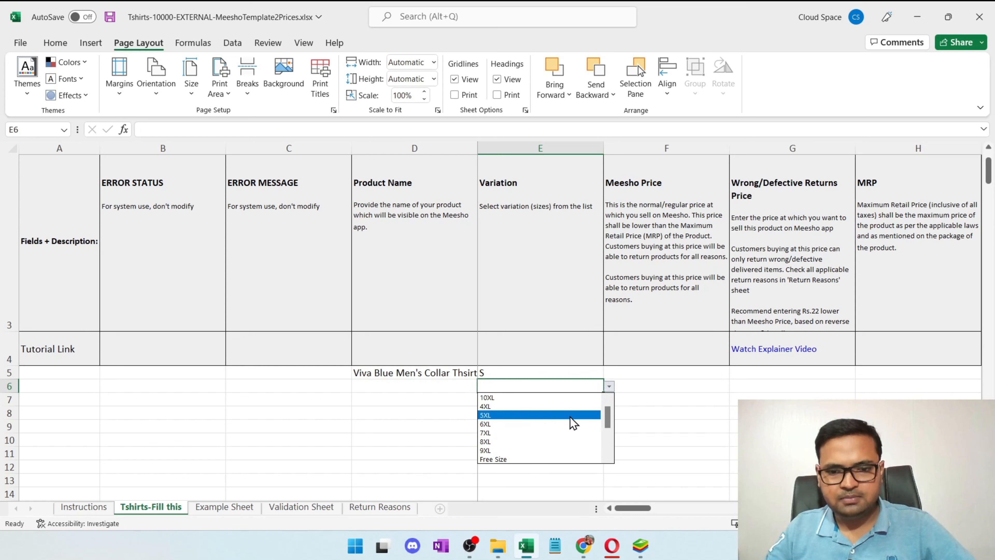
scroll(610, 453, "down", 3)
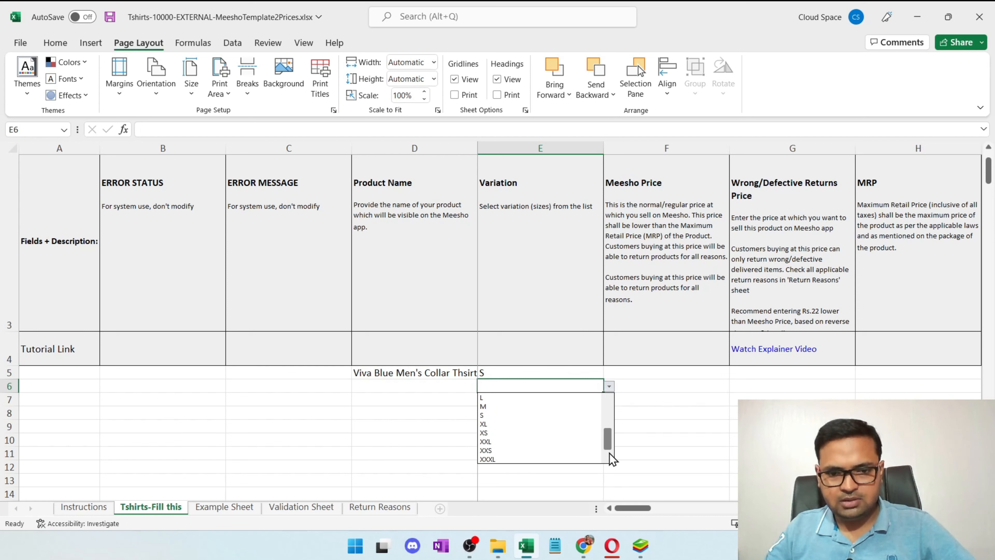
left_click(568, 408)
left_click(508, 404)
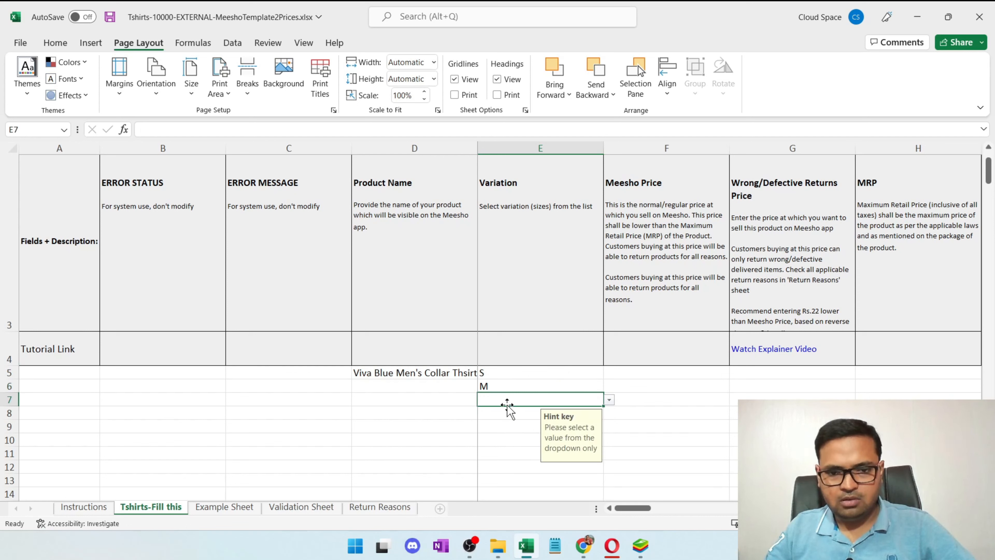
left_click(610, 399)
scroll(607, 439, "down", 3)
left_click(569, 428)
left_click(516, 425)
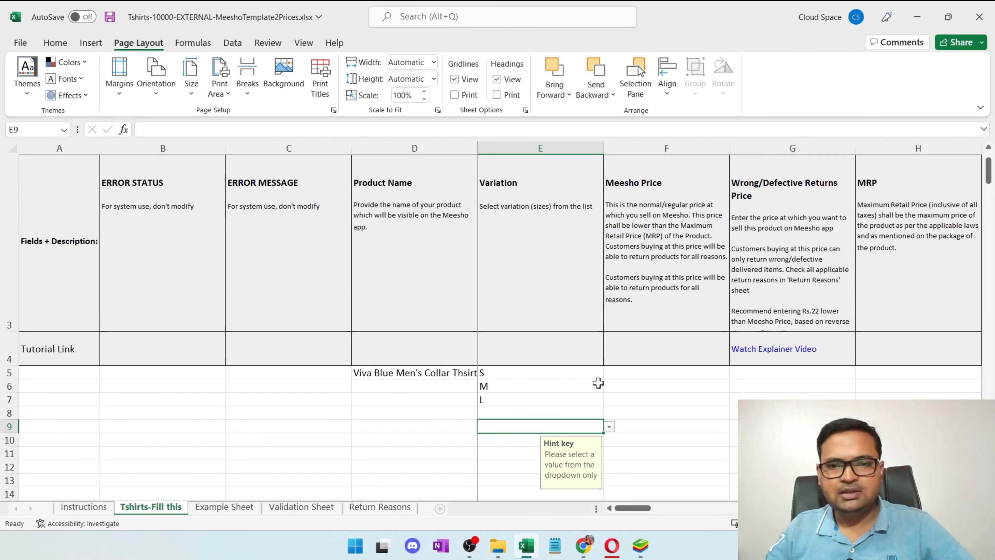
Enter a Meesho Price of 299 for the S, M and L rows in cells F5 to F7.
left_click(649, 372)
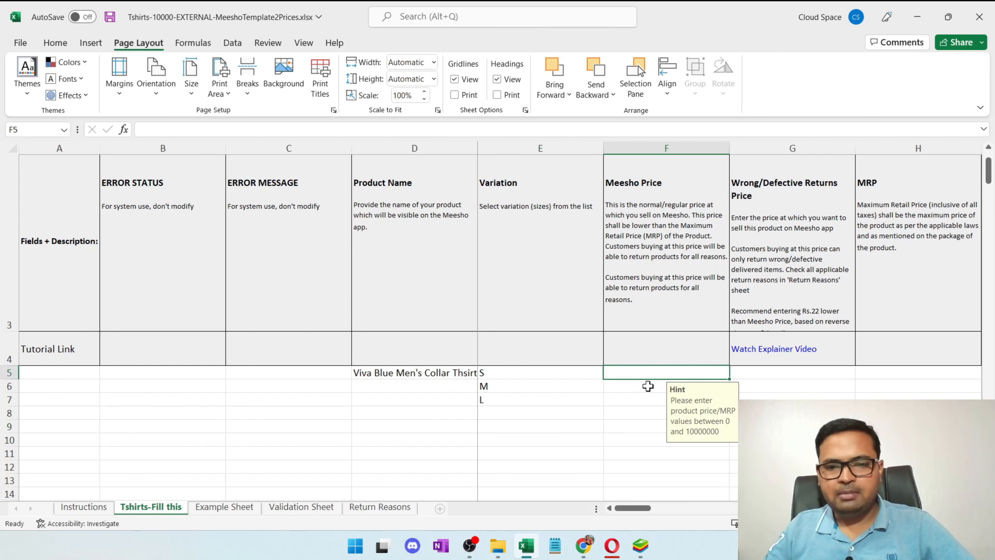
left_click(638, 400)
left_click(441, 377)
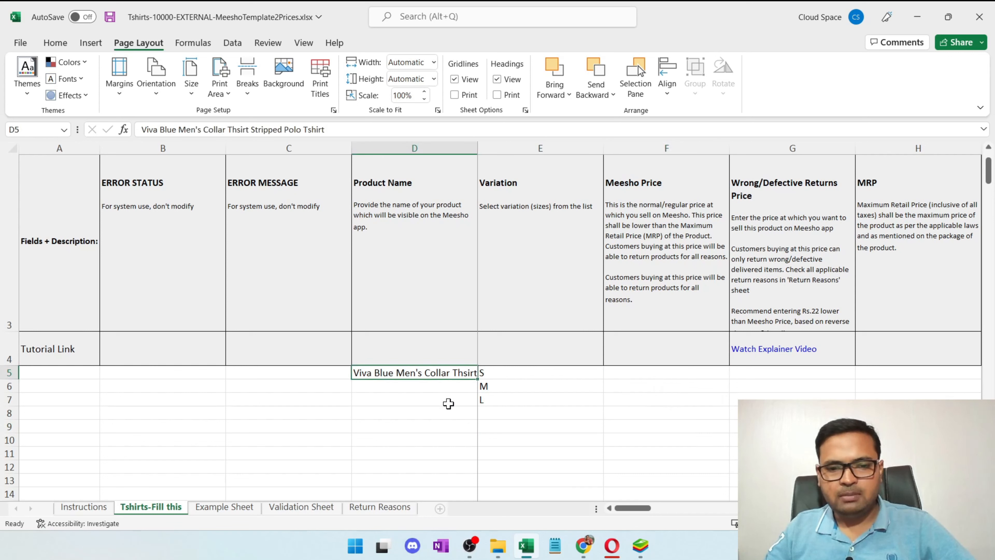
left_click(651, 375)
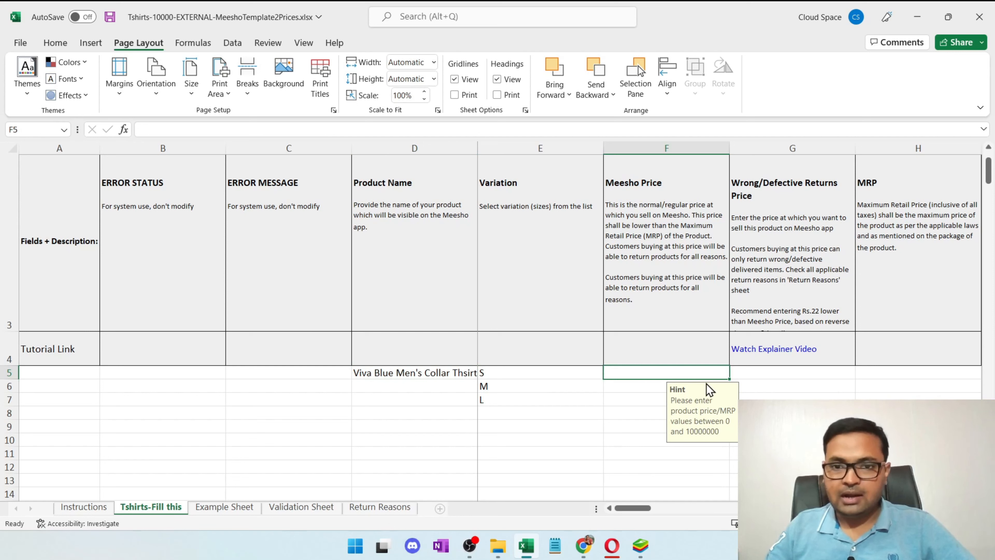
type("299")
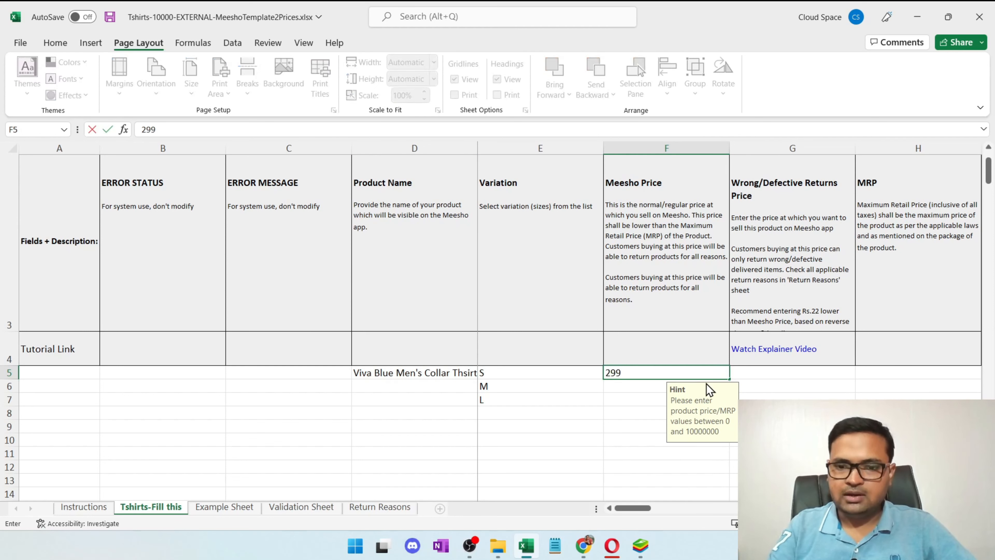
key("Return")
type("299")
key("Return")
type("1")
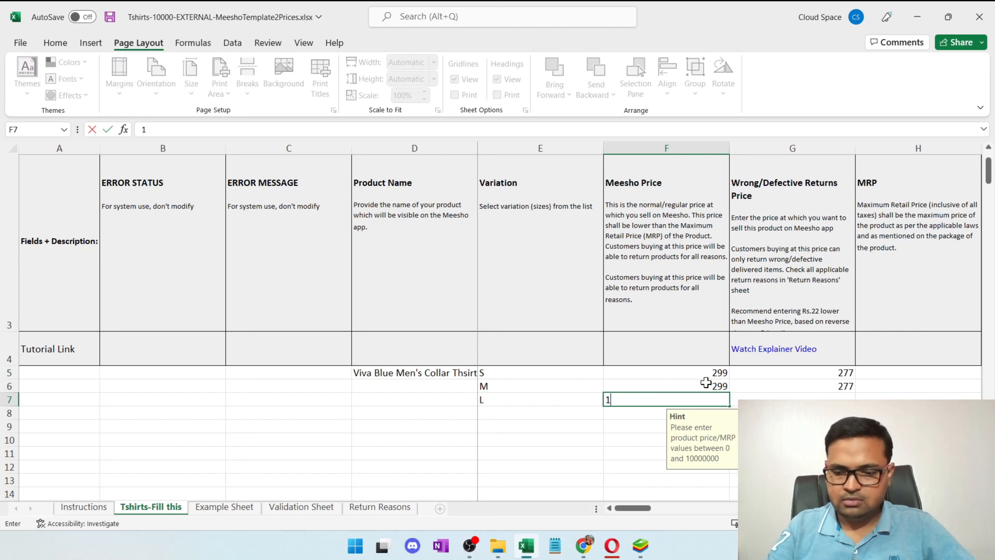
key("BackSpace")
type("299")
key("Return")
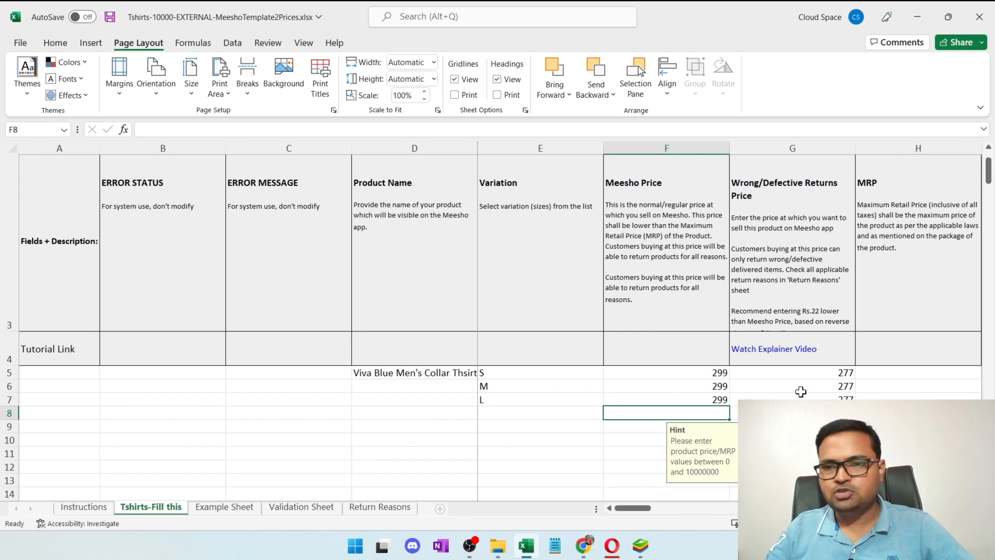
Switch to the browser, search for "meesho price calculator" and open the product price calculator on ecomsprint.com.
left_click(880, 377)
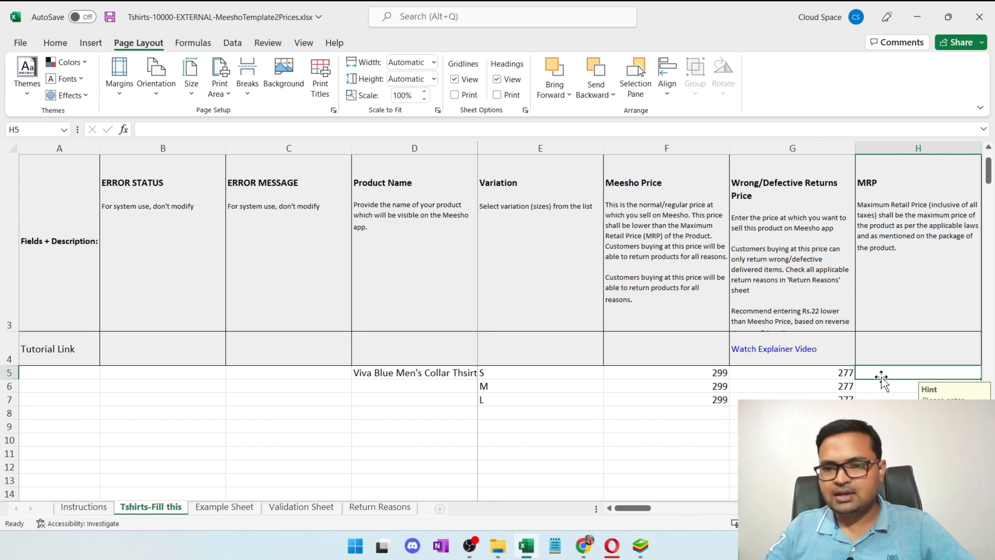
scroll(882, 377, "right", 1)
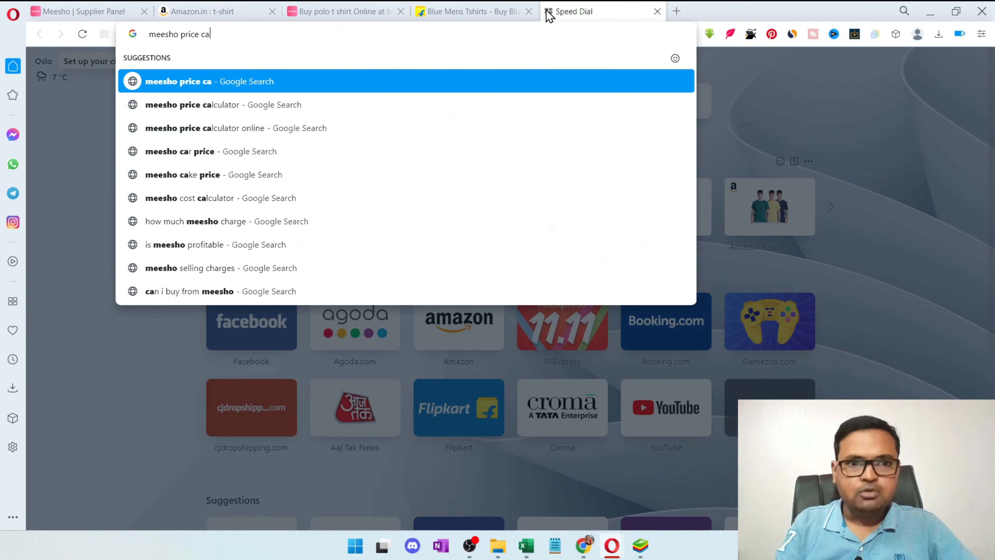
key("Down")
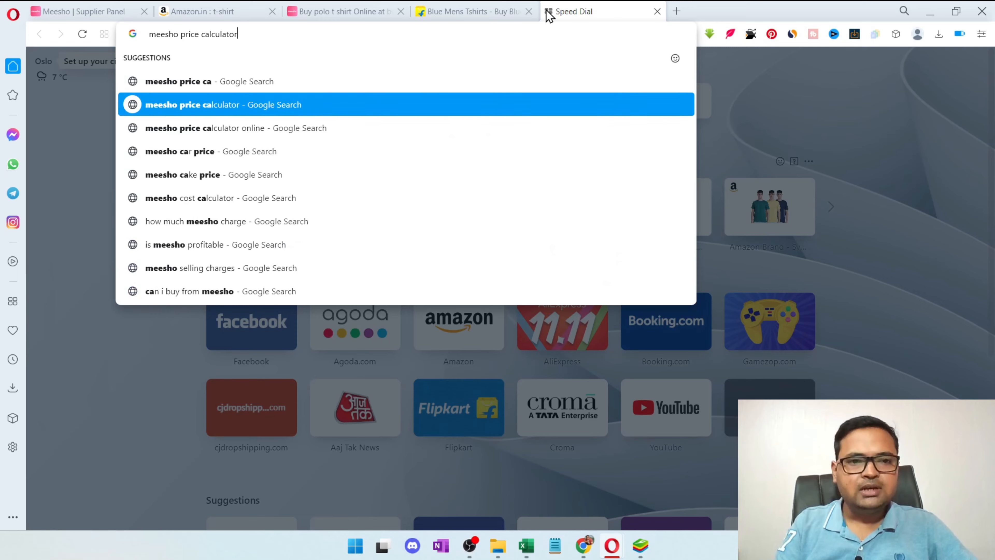
key("Return")
scroll(267, 438, "down", 3)
scroll(284, 371, "down", 5)
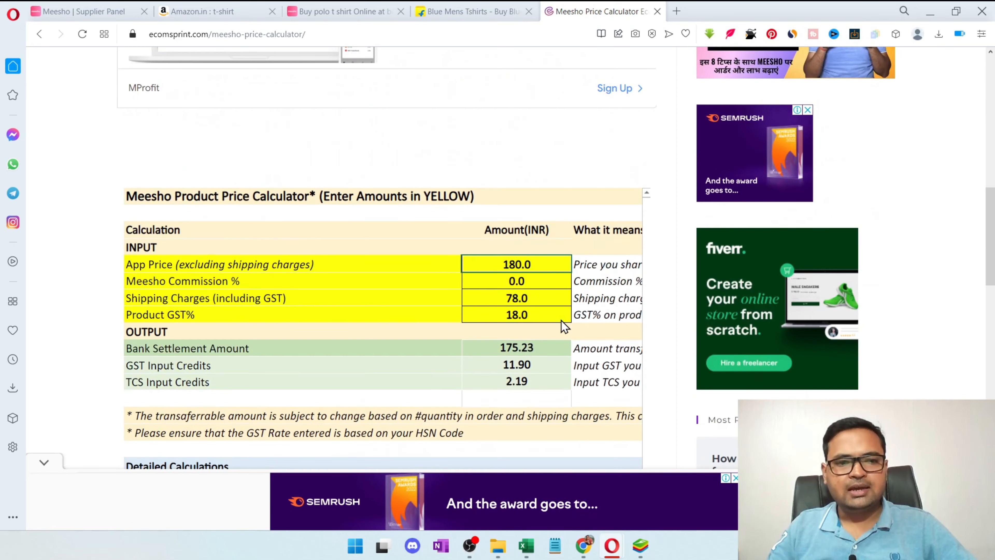
scroll(562, 320, "down", 2)
scroll(562, 321, "up", 2)
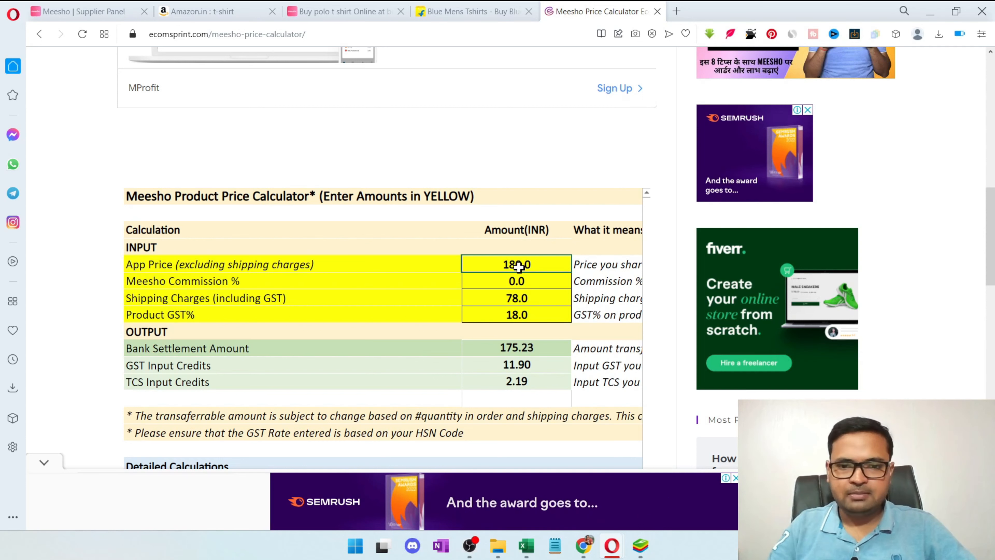
Set the calculator's App Price to 299, Shipping Charges to 80 and Product GST% to 5.
type("299")
key("Return")
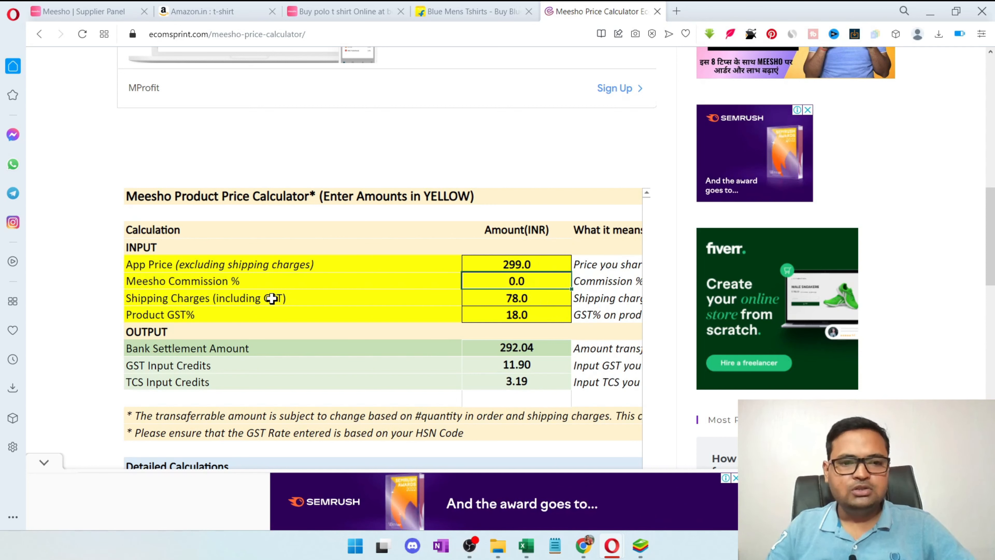
left_click(537, 305)
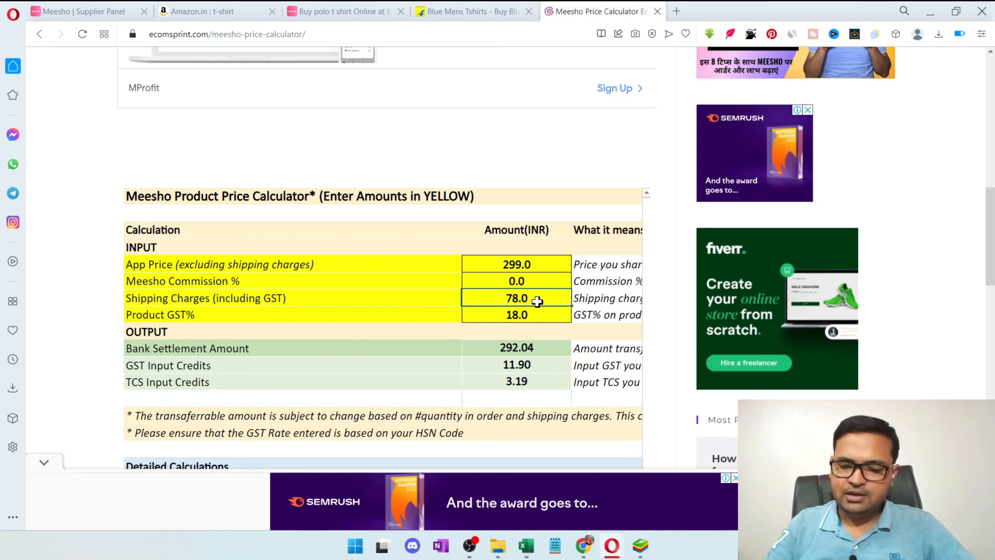
type("80")
key("Return")
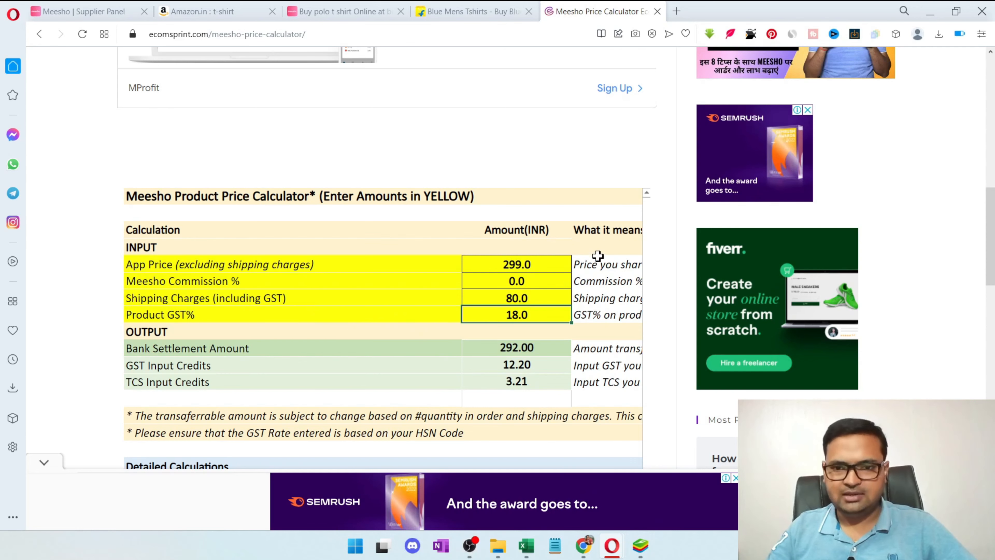
scroll(511, 206, "down", 2)
type("5")
key("Return")
Review the calculator's GST Input Credits, detailed calculations and Bank Settlement Amount, then return to the Tshirts template in Excel.
left_click(486, 255)
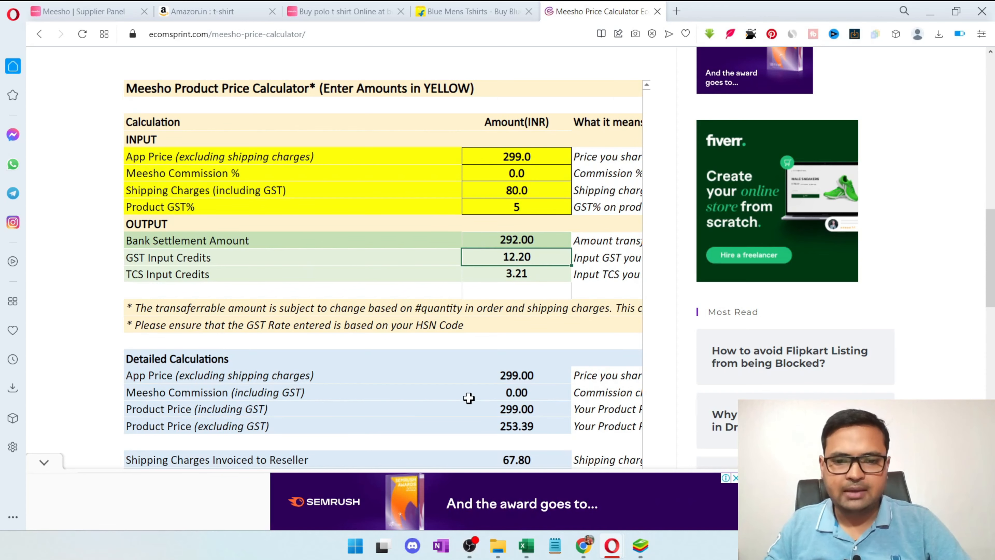
scroll(469, 398, "down", 3)
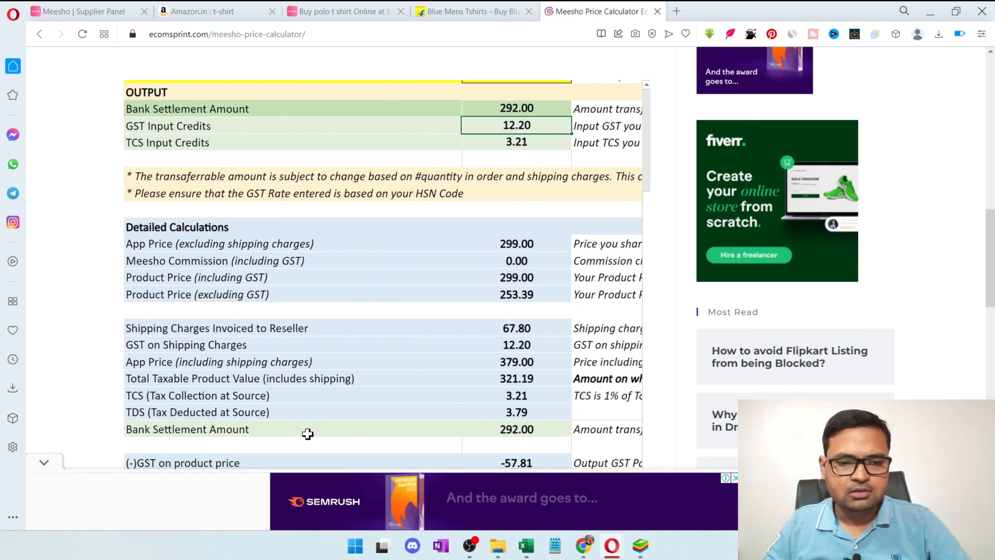
left_click(494, 438)
left_click(495, 428)
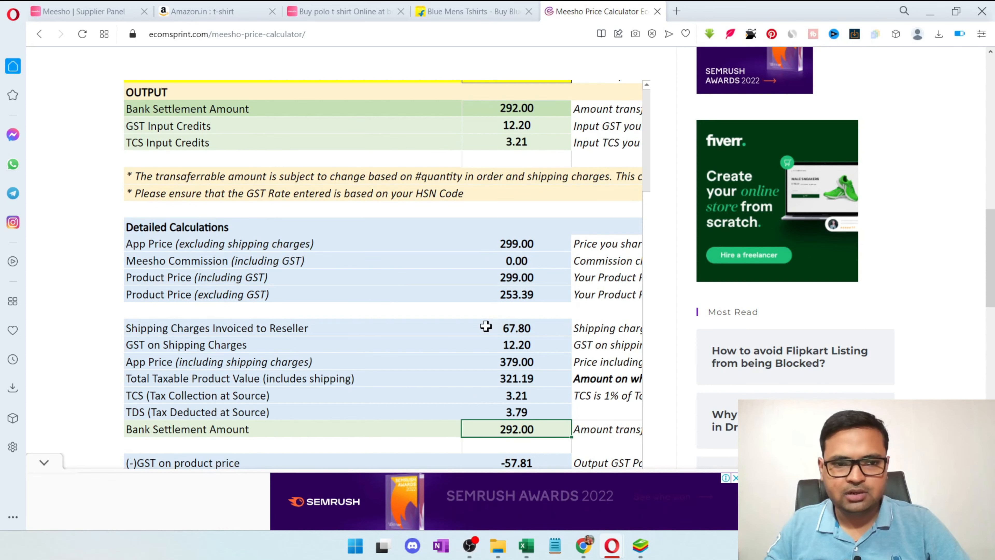
scroll(496, 230, "up", 3)
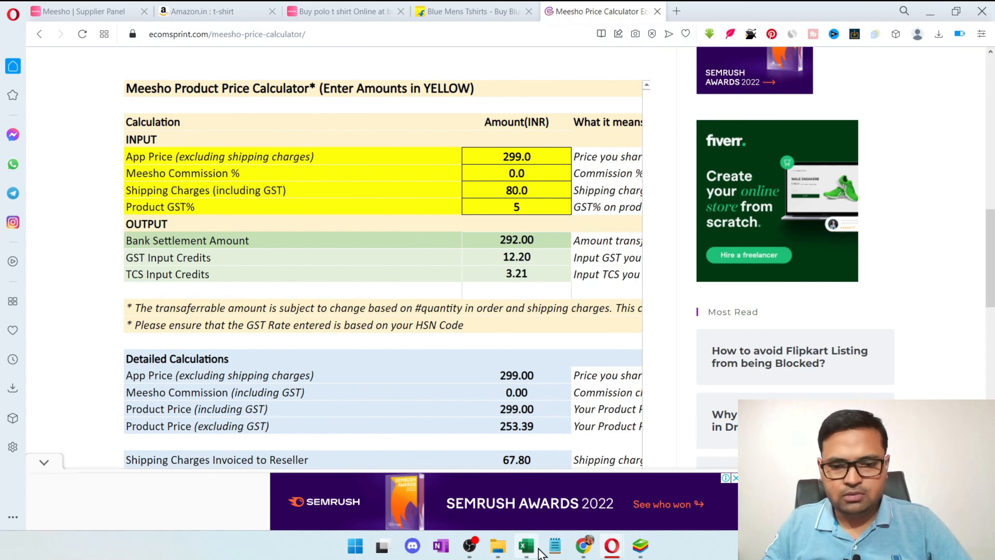
left_click(526, 545)
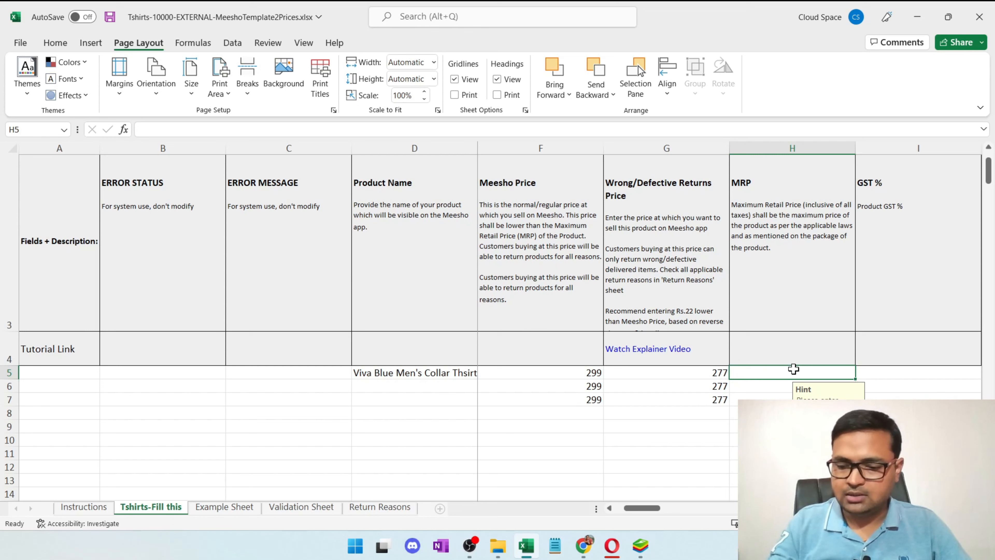
Enter an MRP of 499 in cell H5 and copy it to H6 and H7.
type("499")
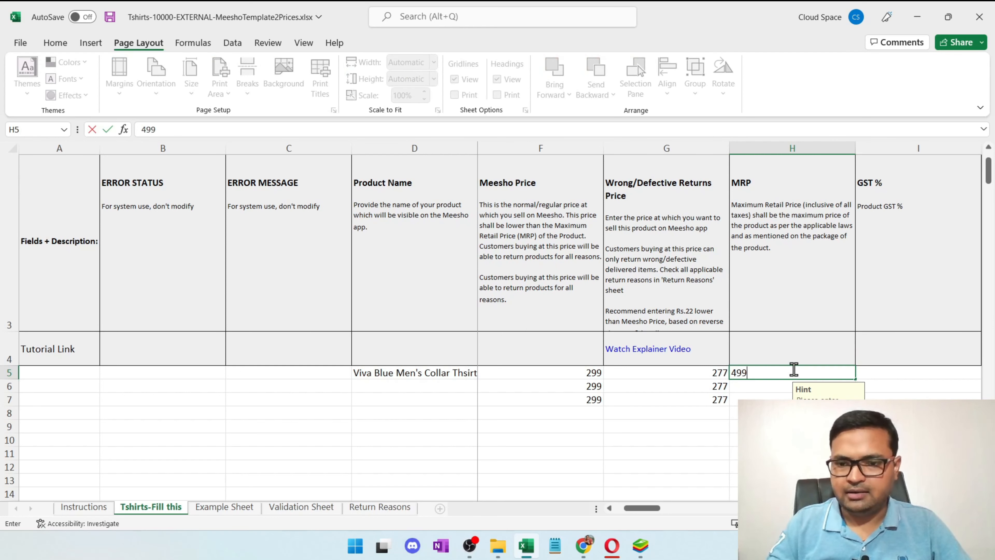
key("Return")
left_click(793, 371)
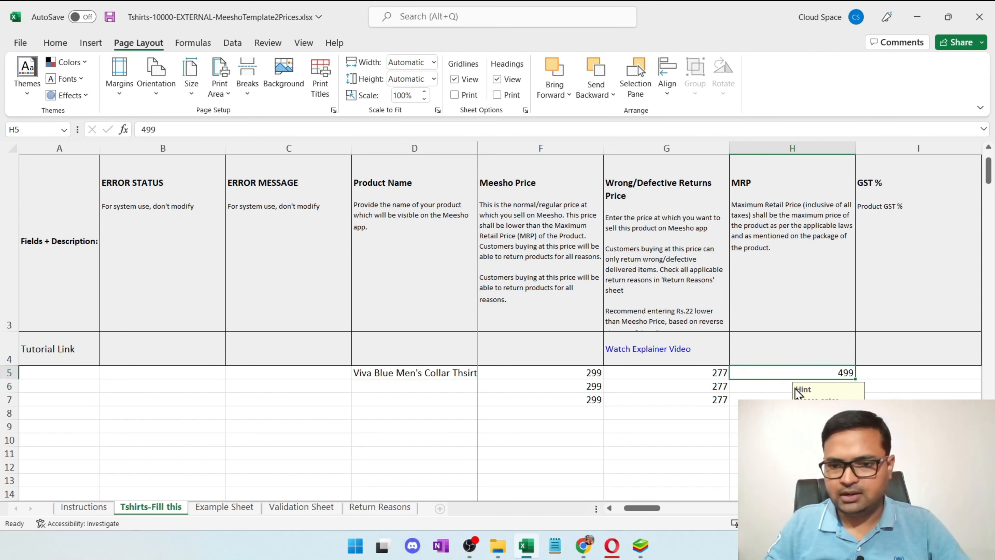
key("ctrl+c")
left_click_drag(777, 388, 779, 396)
key("ctrl+v")
Set the GST % in cell I5 to 5 from the allowed values.
left_click(891, 388)
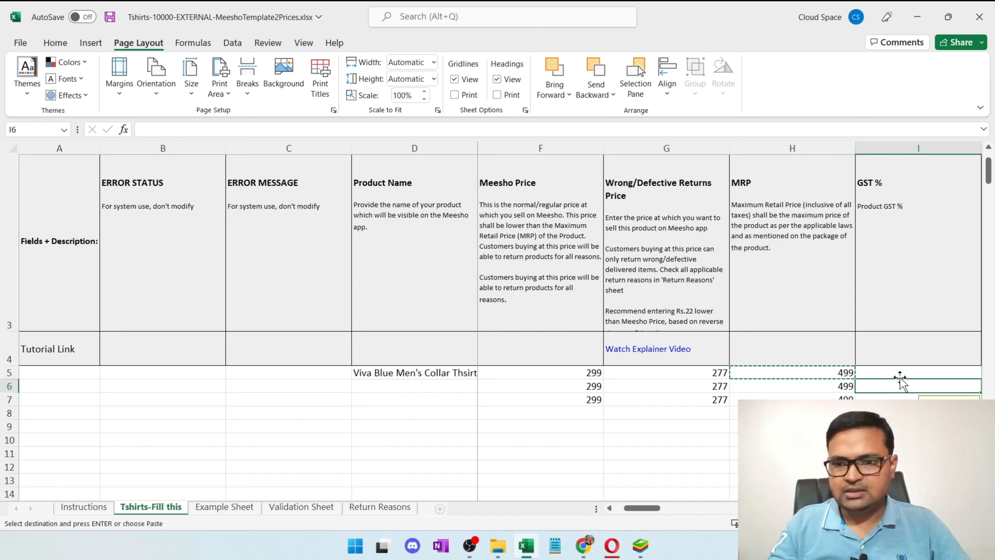
type("0")
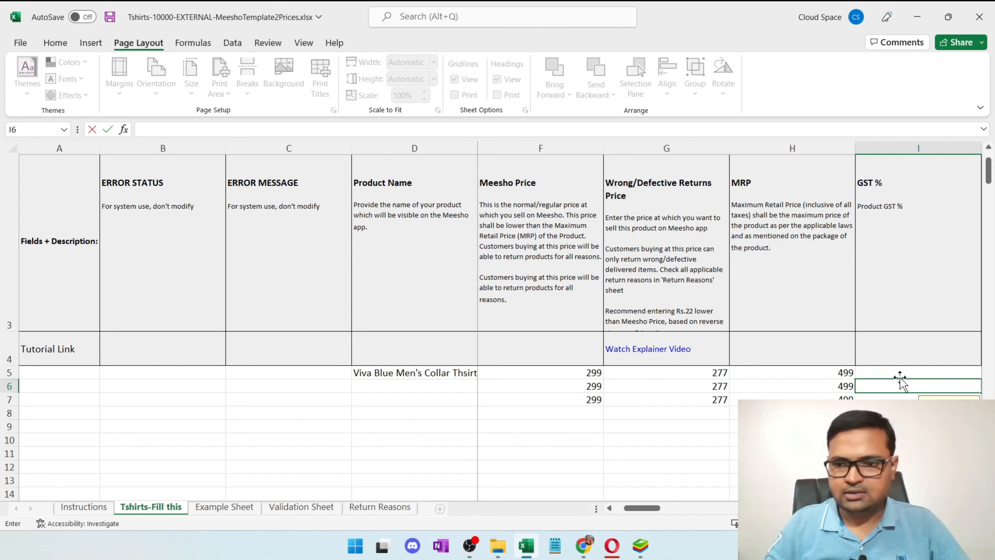
left_click(900, 369)
key("Right")
key("Right")
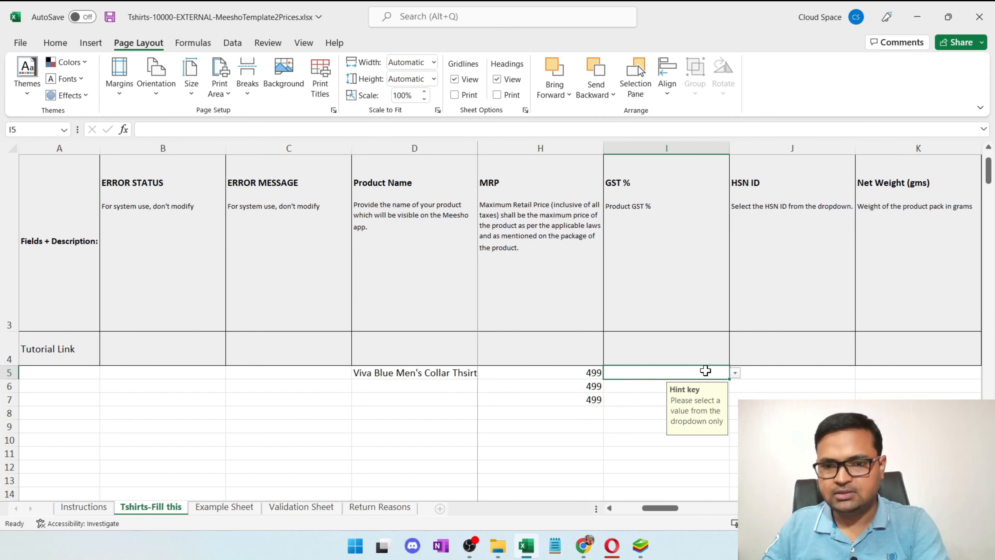
type("5")
key("Return")
left_click(504, 309)
left_click(738, 377)
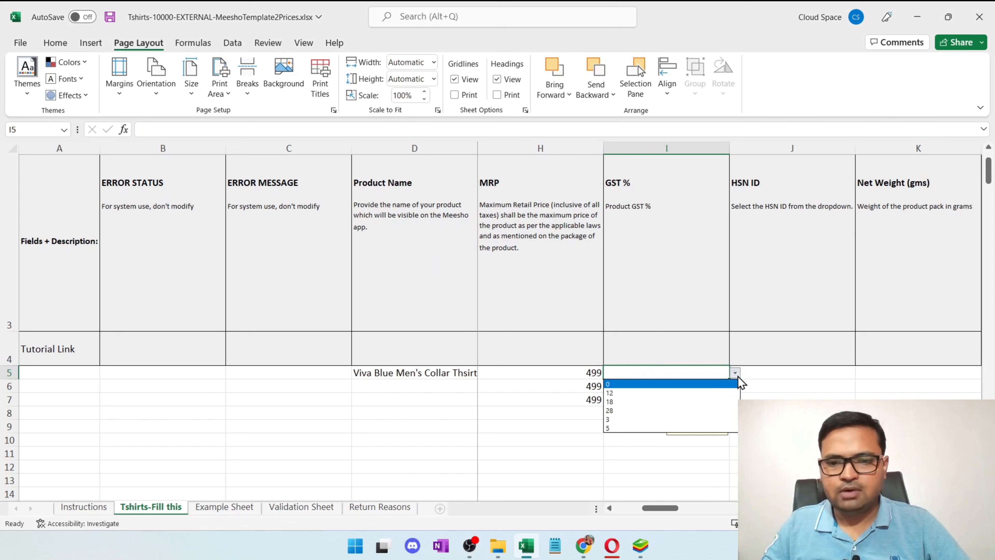
left_click(681, 430)
Choose 5 as the GST % for the remaining size rows in I6 and I7.
left_click(648, 389)
left_click(735, 386)
left_click(673, 443)
left_click(653, 402)
left_click(732, 403)
left_click(660, 455)
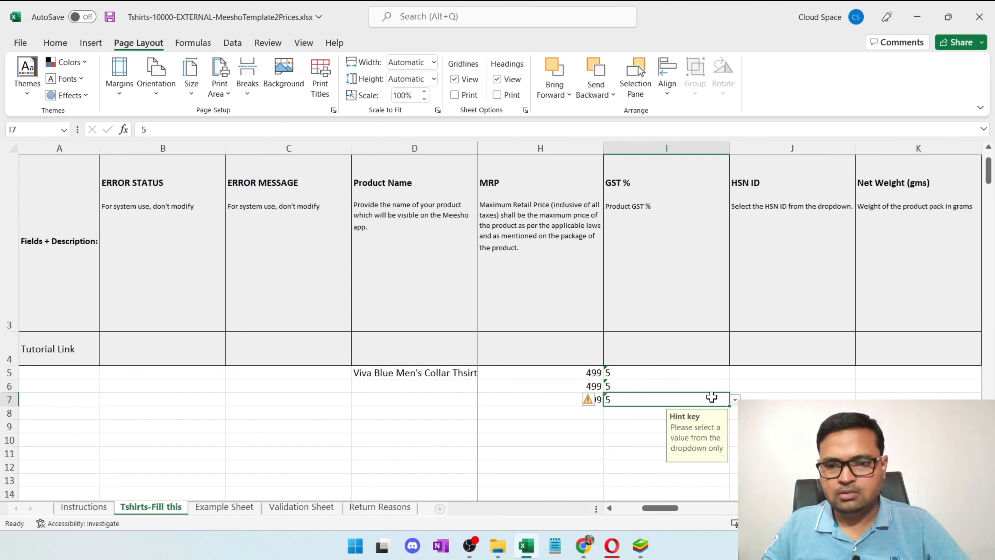
Choose HSN ID 610610 in cell J5 and copy it to J6 and J7.
left_click(765, 371)
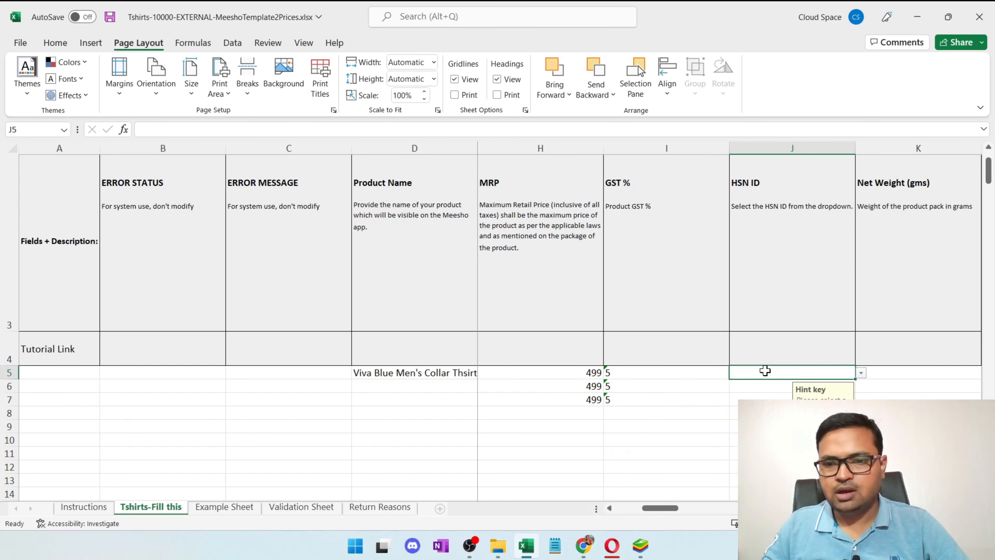
left_click(860, 372)
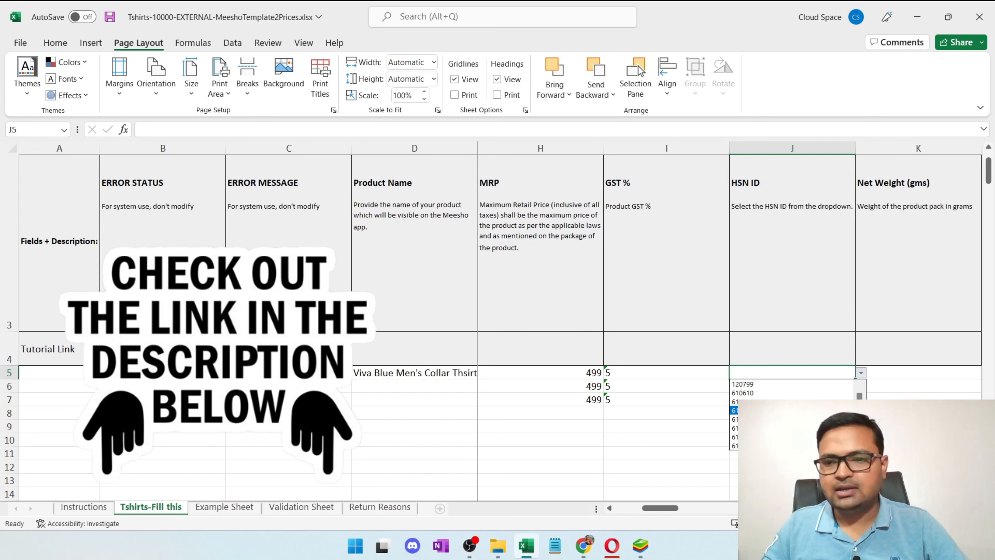
mouse_move(860, 404)
left_mouse_down()
mouse_move(860, 428)
mouse_move(859, 389)
left_mouse_up()
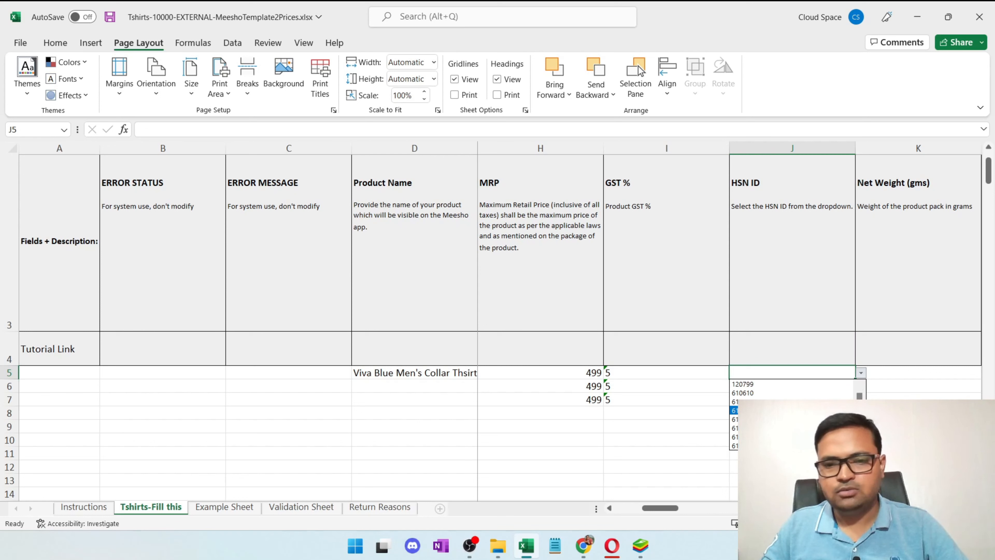
left_click(860, 374)
left_click(860, 374)
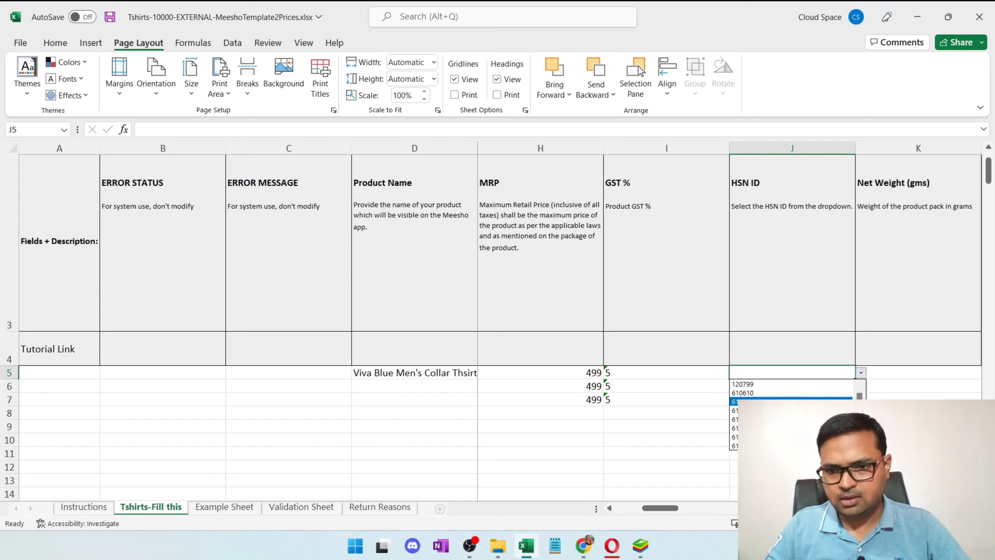
left_click(835, 393)
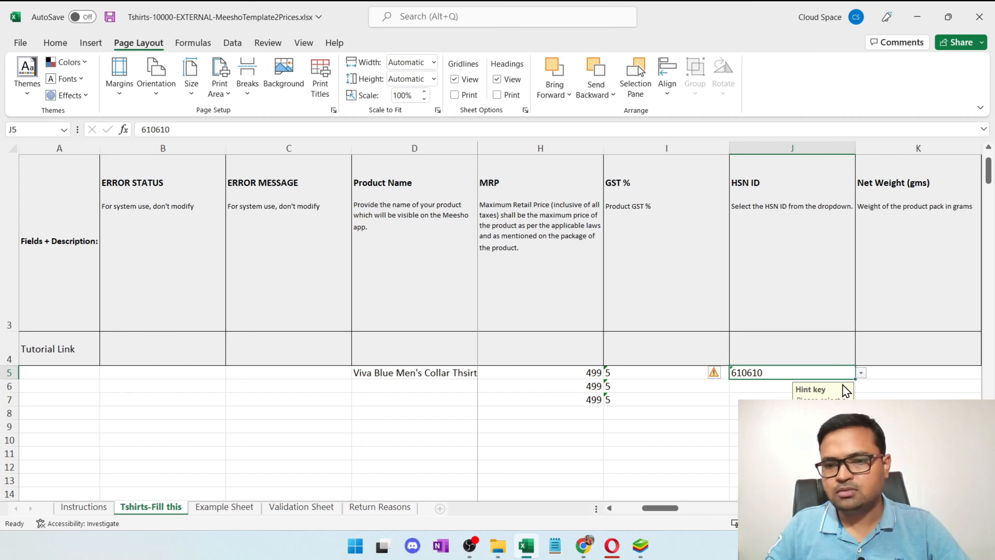
key("ctrl+c")
left_click_drag(793, 386, 793, 398)
key("ctrl+v")
left_click(851, 389)
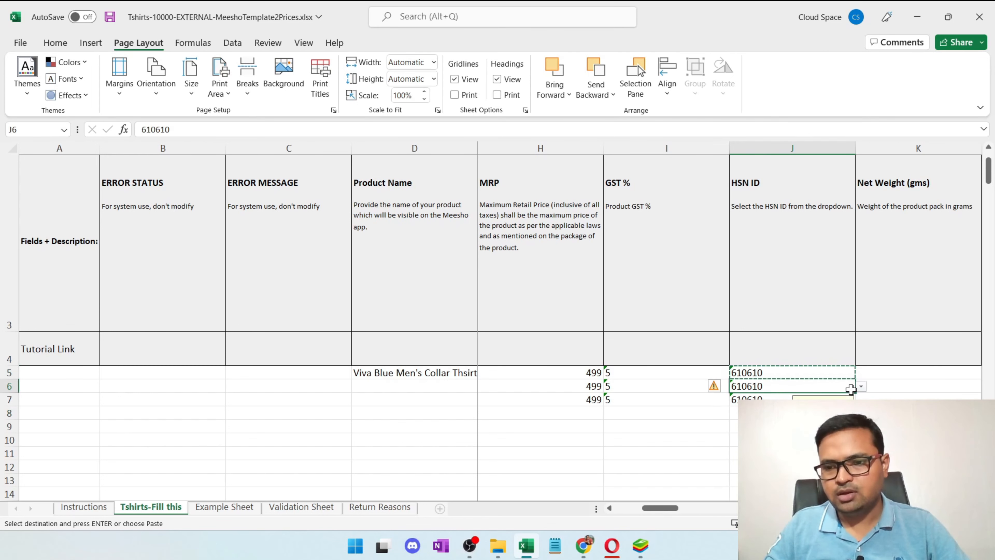
Enter a Net Weight of 100 grams in cells K5 to K7.
left_click(882, 389)
left_click(881, 374)
scroll(881, 374, "right", 1)
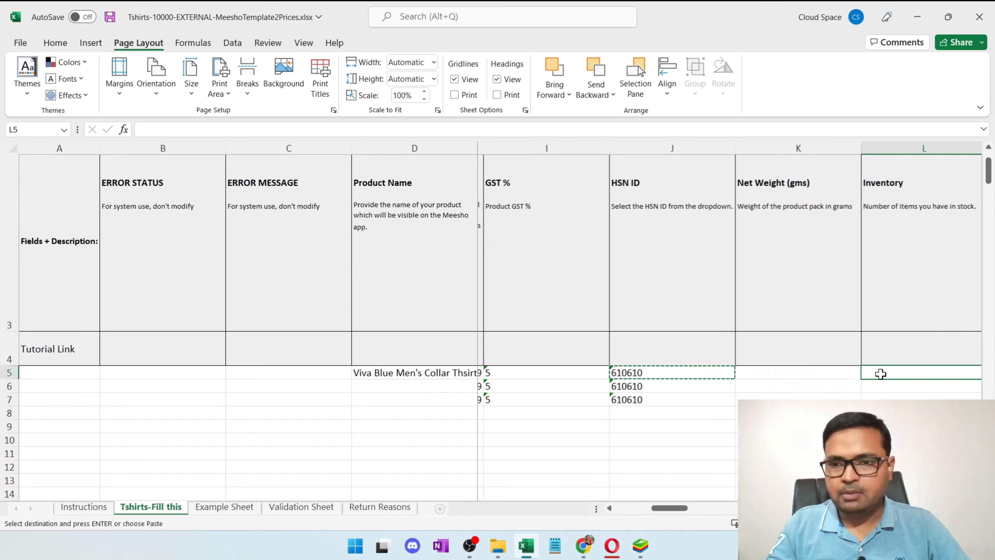
left_click(881, 374)
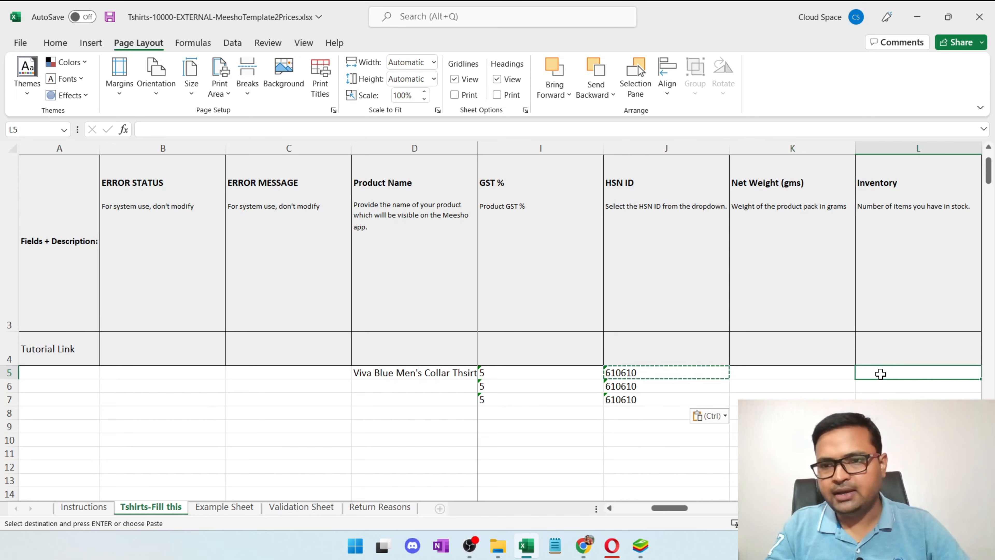
scroll(881, 374, "right", 1)
scroll(881, 374, "right", 1)
key("Left")
key("Left")
key("Left")
key("Left")
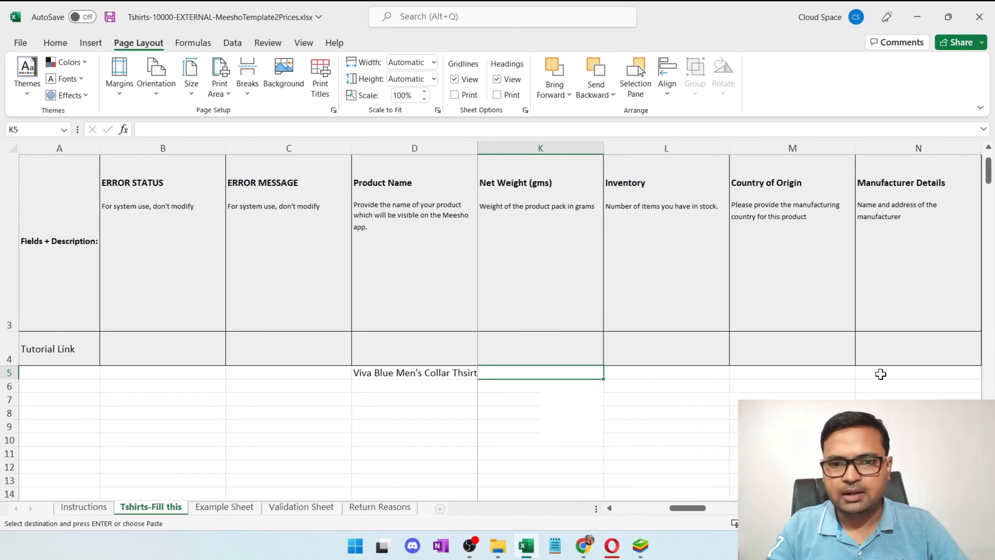
key("Right")
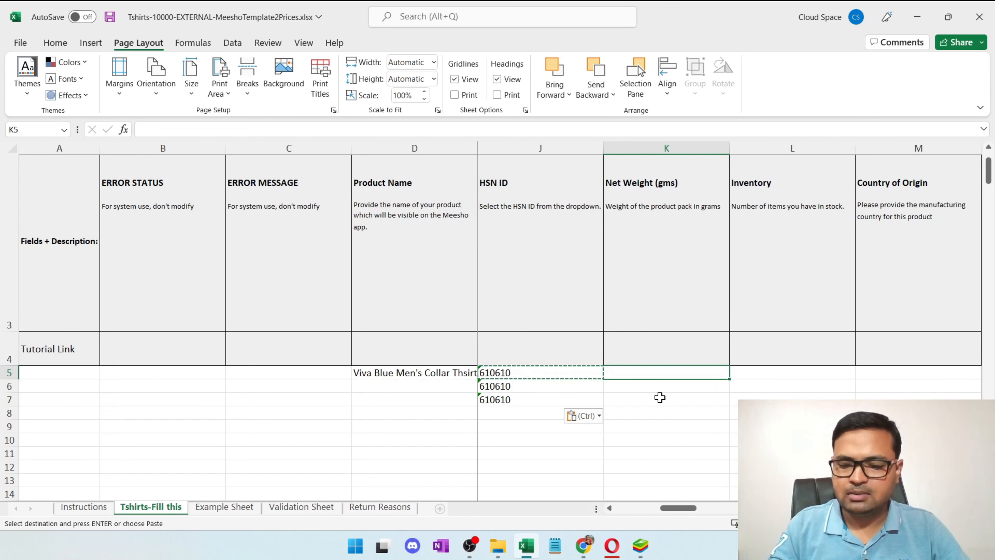
type("100")
key("Return")
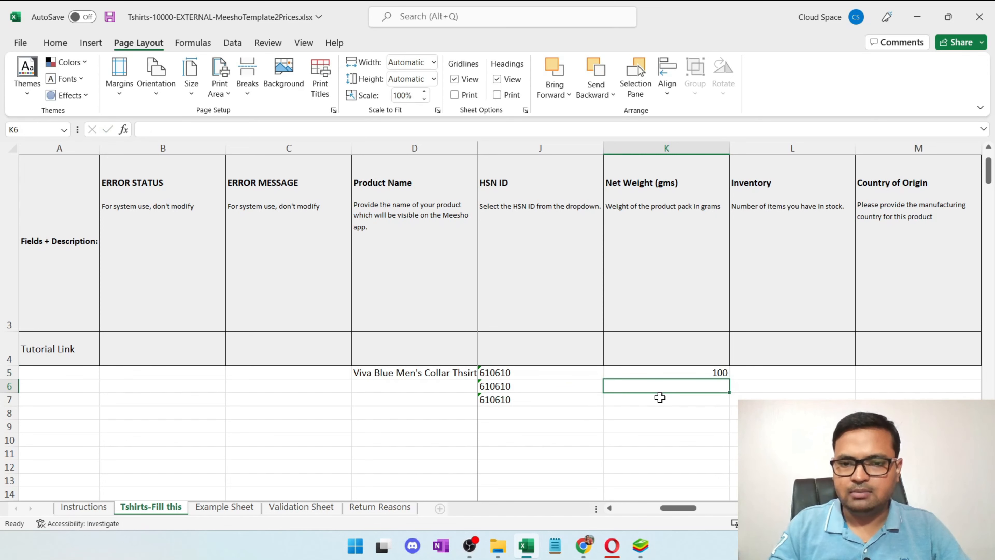
type("100")
key("Return")
type("1")
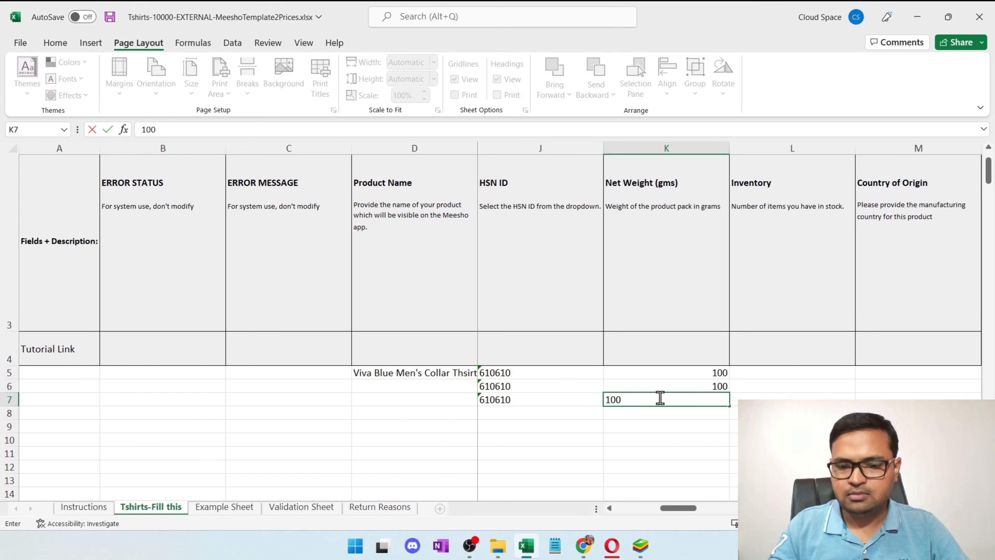
Enter an Inventory of 50 in cells L5 to L7.
key("Right")
key("Up")
key("Up")
type("50")
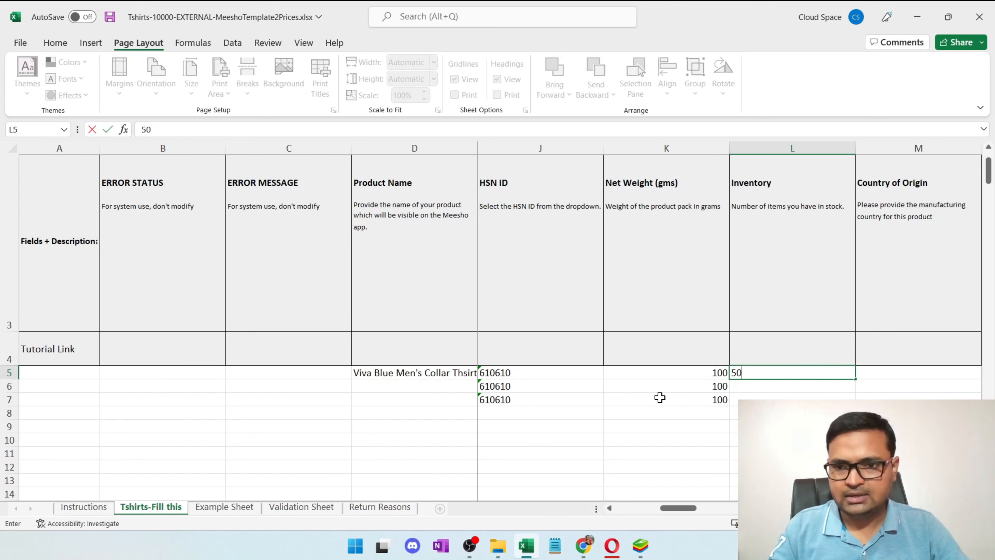
key("Return")
type("50")
key("Return")
type("50")
key("Return")
Choose India as the Country of Origin in cell M5.
key("Up")
key("Right")
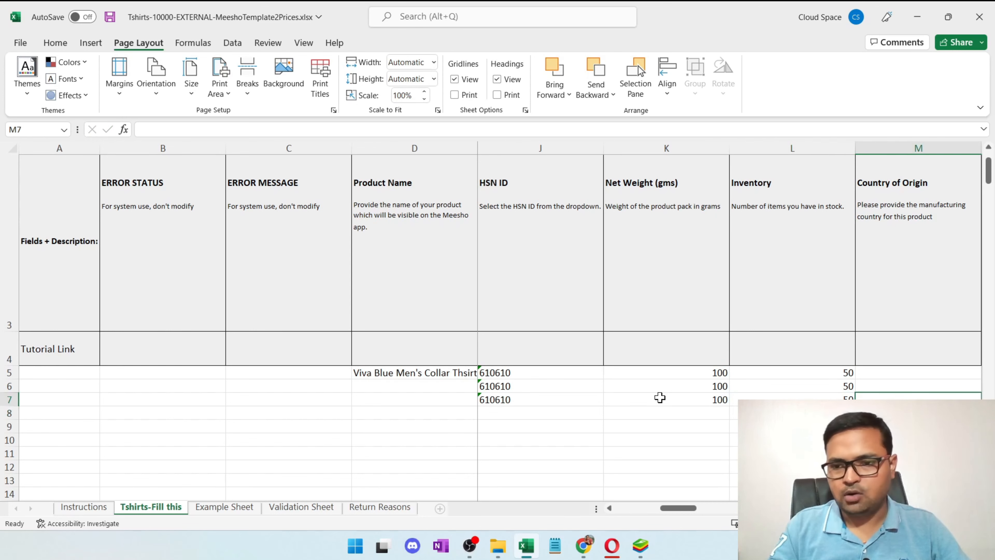
key("Right")
key("Left")
key("Up")
key("Up")
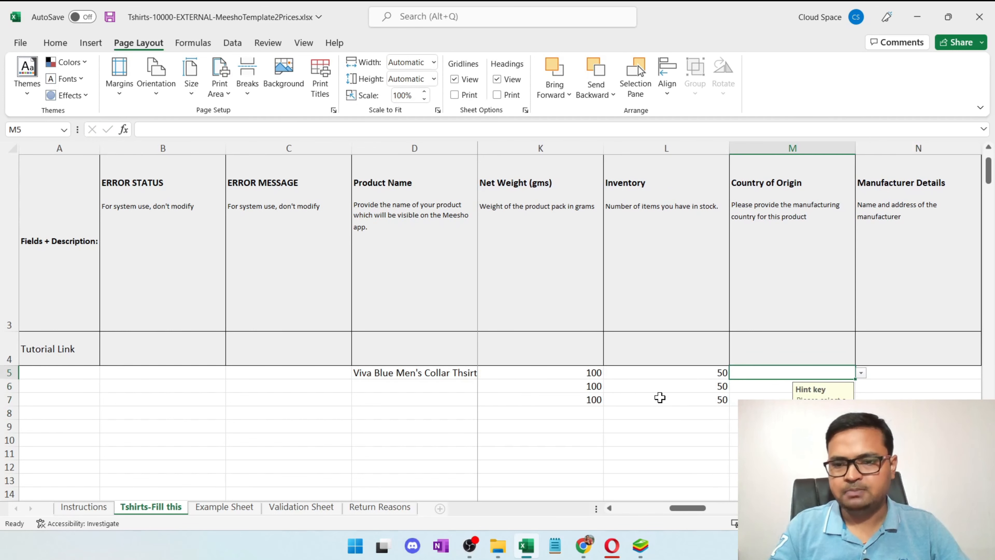
left_click(861, 372)
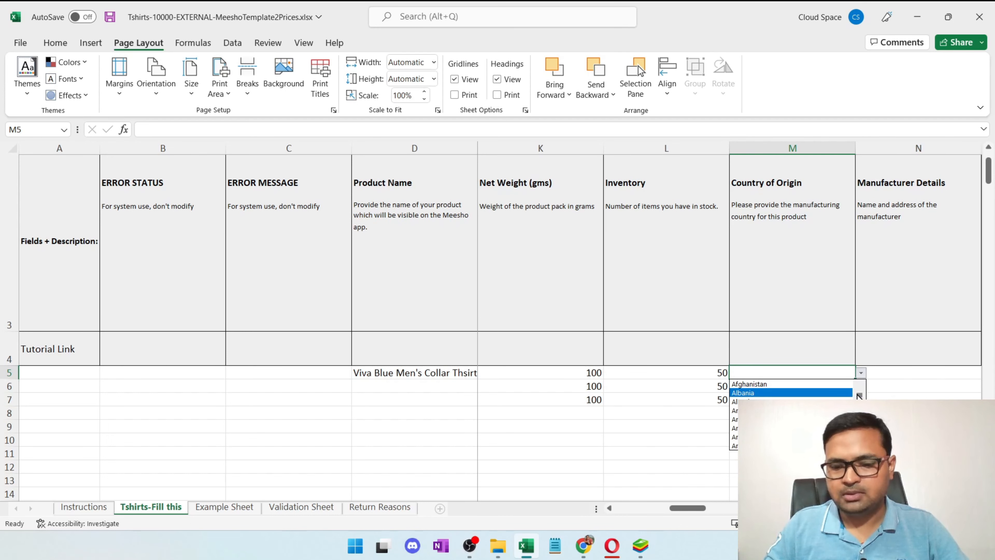
left_click_drag(858, 395, 859, 427)
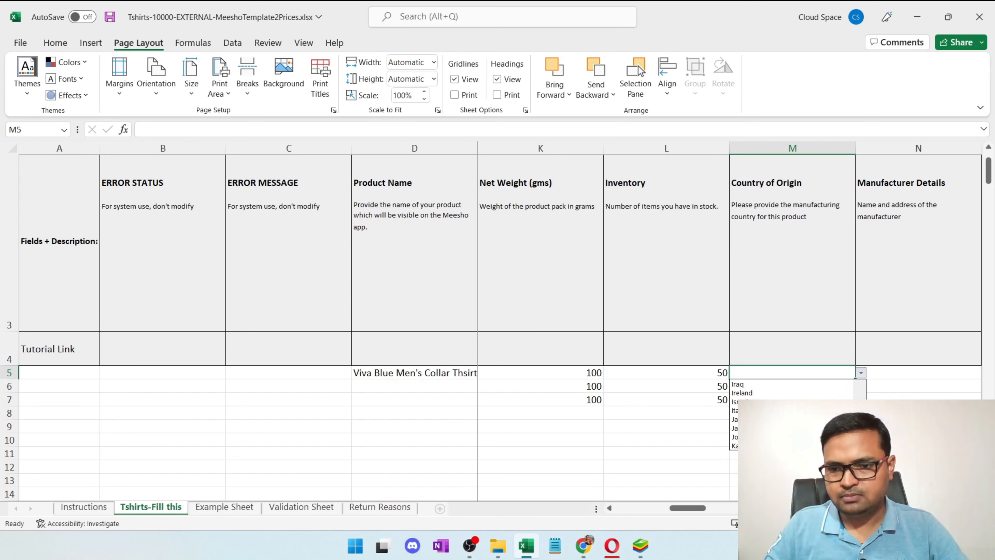
left_click(860, 384)
left_click(861, 384)
left_click(861, 384)
left_click(779, 384)
Copy the India entry from M5 to M6 and M7.
key("ctrl+c")
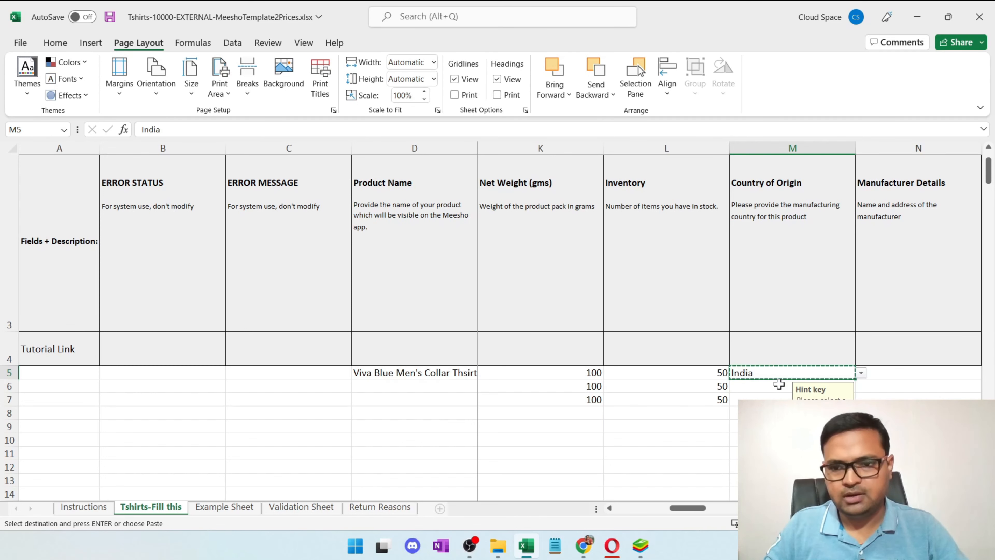
left_click(777, 387)
key("ctrl+v")
left_click(783, 396)
key("ctrl+v")
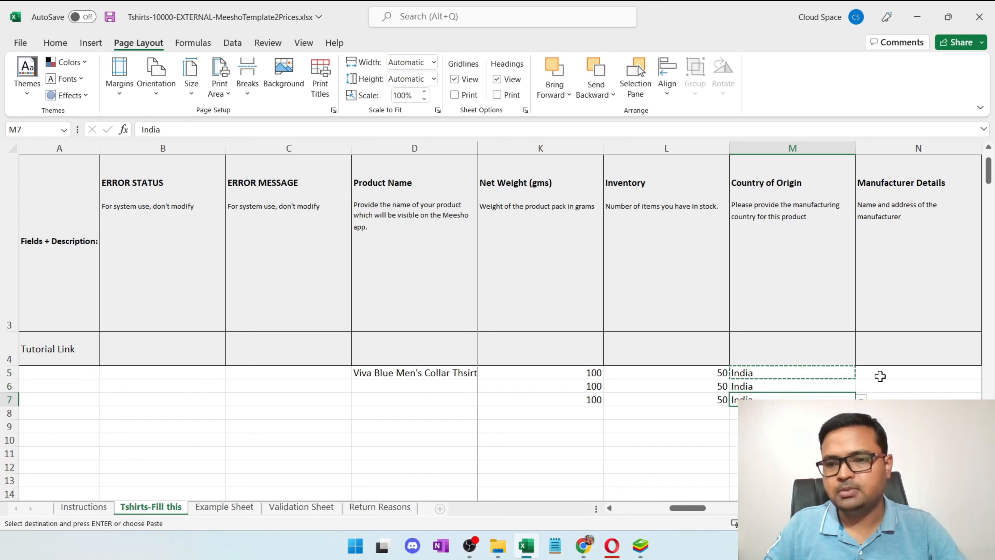
Enter "Viva Fashion, Chennai" as the Manufacturer Details in cell N5.
left_click(881, 376)
key("Right")
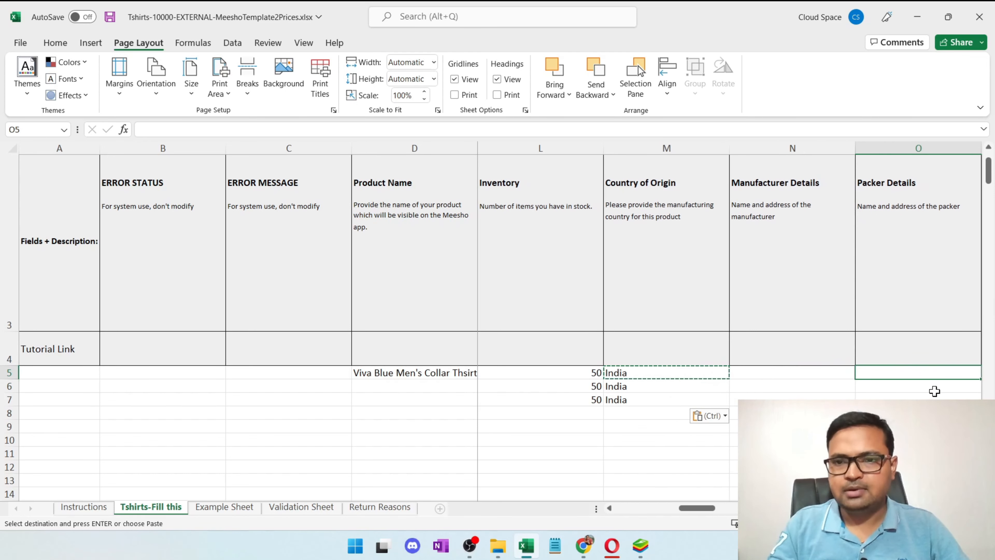
key("Left")
type("V")
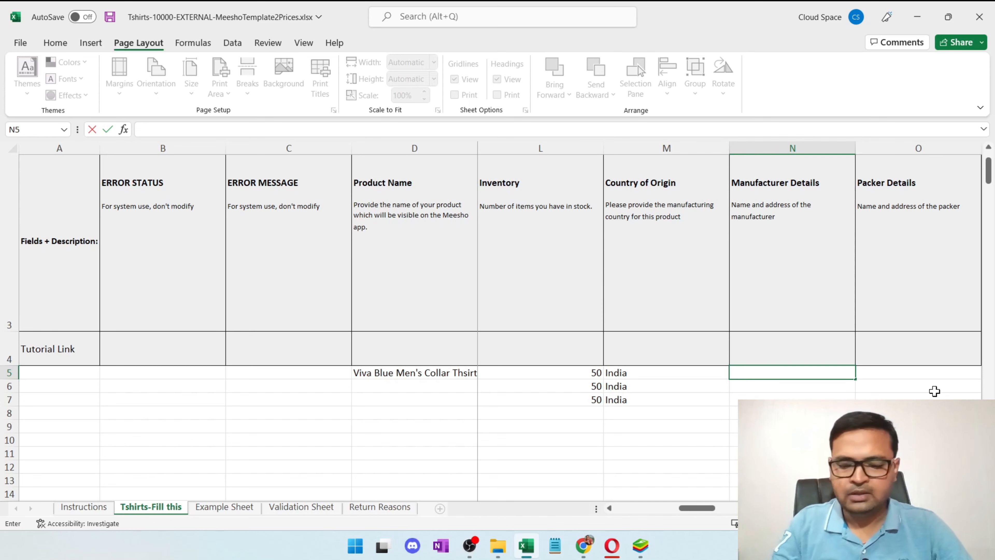
key("Right")
key("Left")
key("Right")
key("Right")
key("Left")
key("Left")
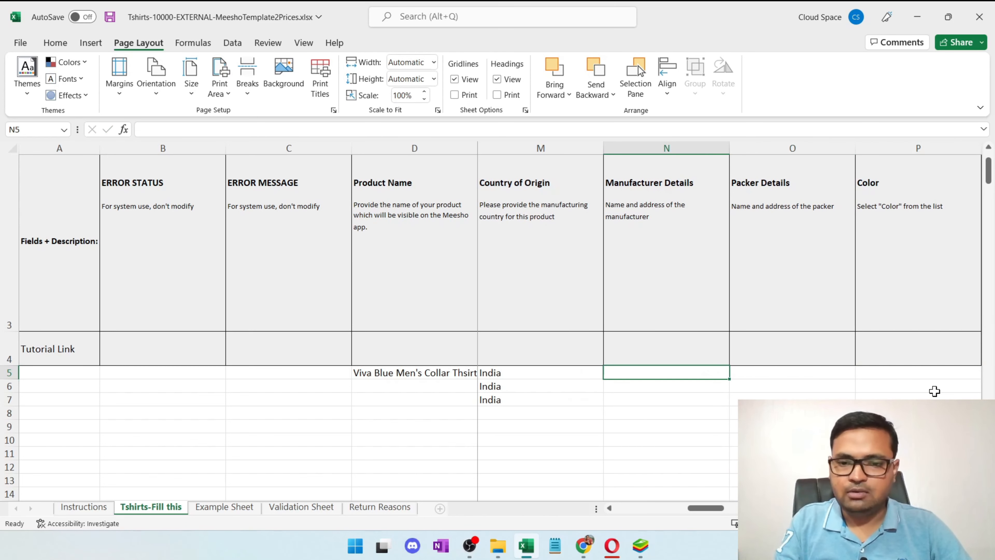
type("vi")
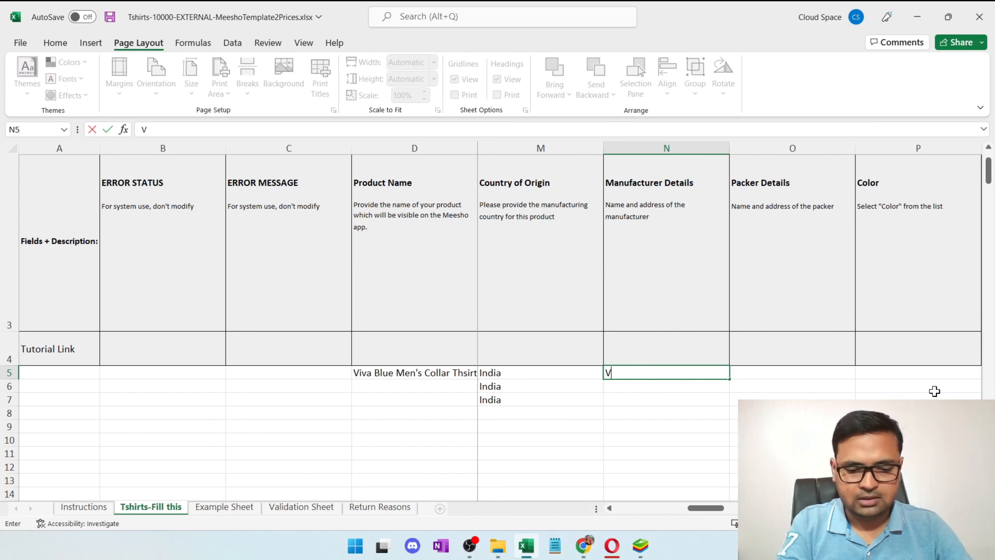
type("iva Fashion, Chennai")
key("Return")
Copy the Manufacturer Details from N5 to N6 and N7.
key("Up")
key("ctrl+c")
key("Down")
key("ctrl+v")
key("Down")
key("ctrl+v")
Fill the Packer Details in O5 to O7 with the same copied "Viva Fashion, Chennai" entry.
key("Right")
key("ctrl+v")
key("Up")
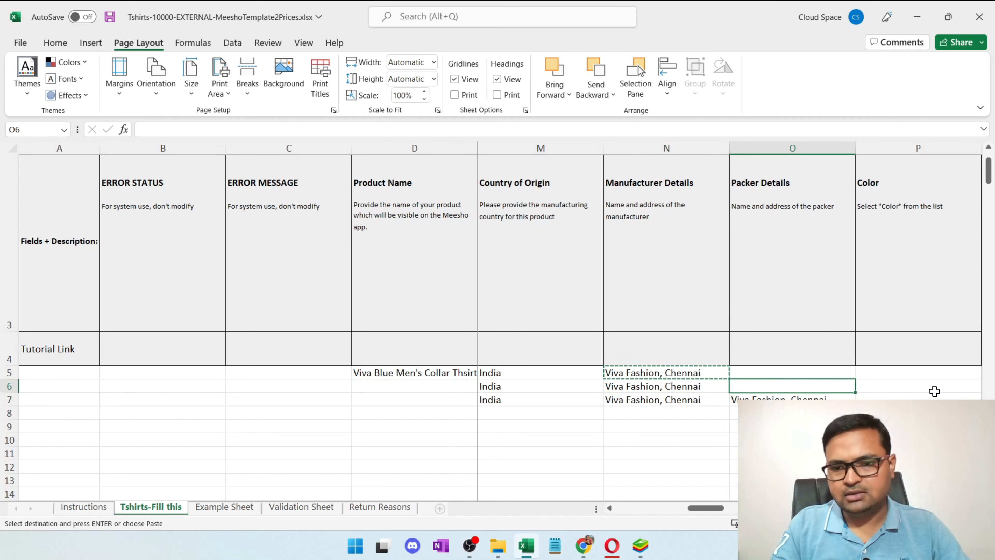
key("ctrl+v")
key("Up")
key("ctrl+v")
key("Right")
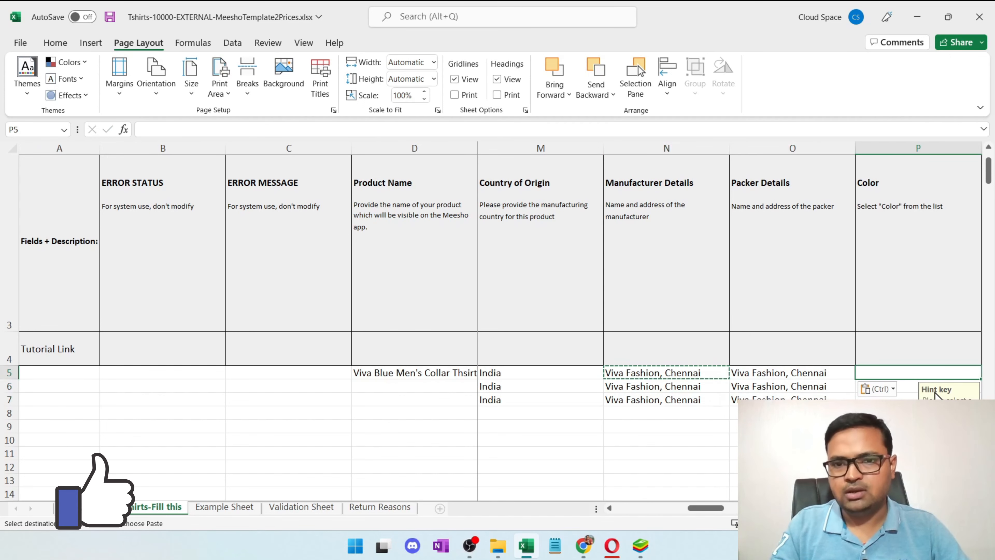
Choose Blue as the Color in cell P5 and copy it to P6 and P7.
scroll(934, 392, "right", 2)
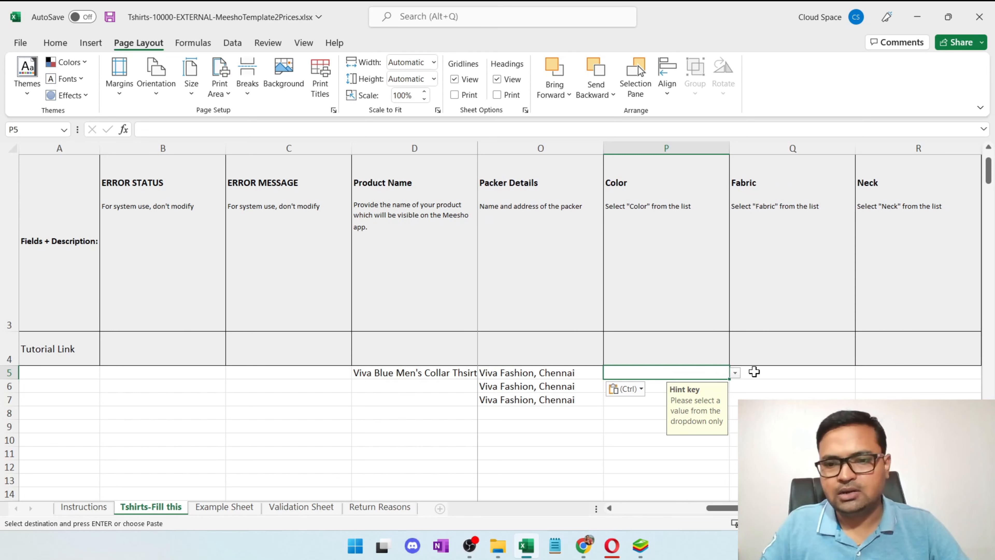
left_click(733, 374)
left_click(680, 411)
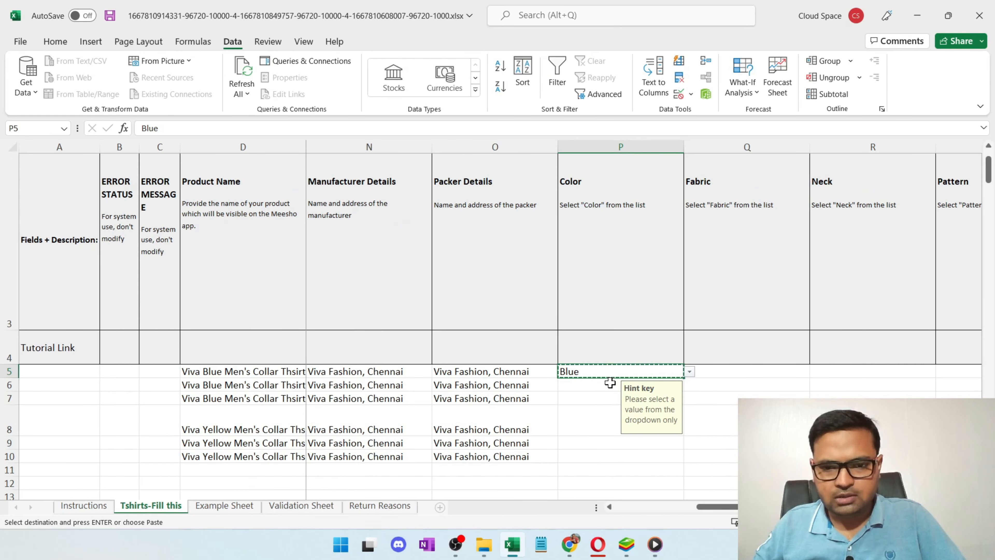
left_click(600, 386)
key("ctrl+v")
left_click(596, 397)
key("ctrl+v")
left_click(586, 426)
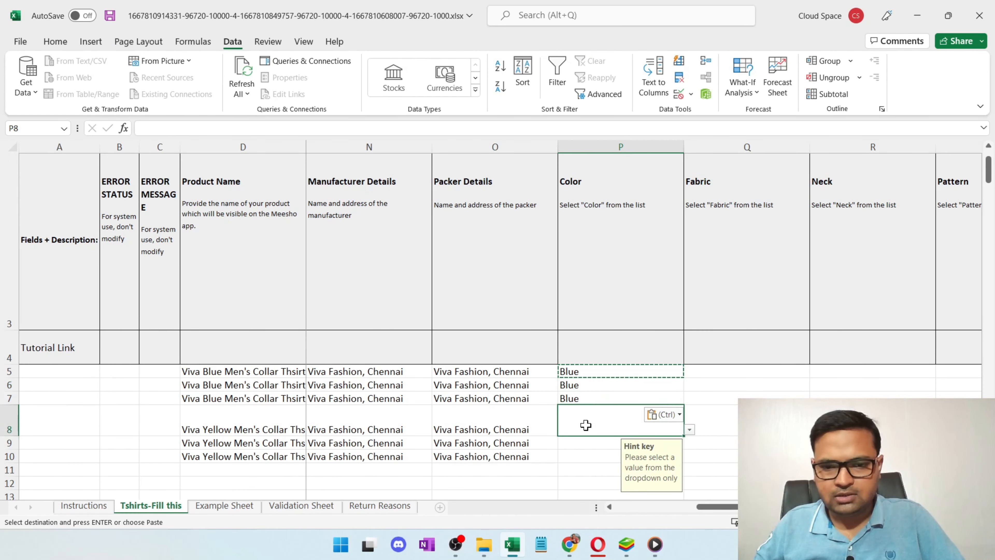
Choose Yellow as the Color in cell P8 and copy it to P9 and P10.
left_click(689, 430)
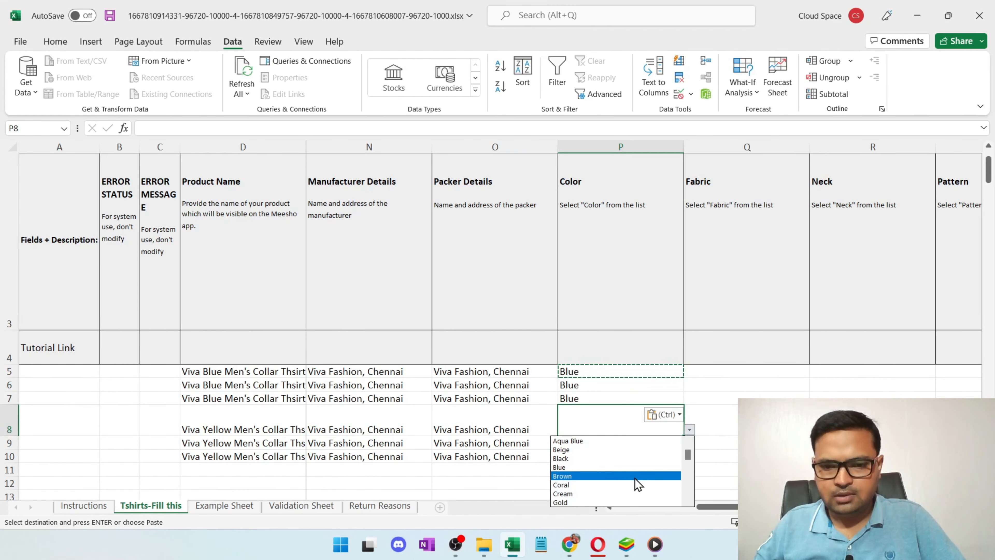
left_click_drag(687, 457, 689, 518)
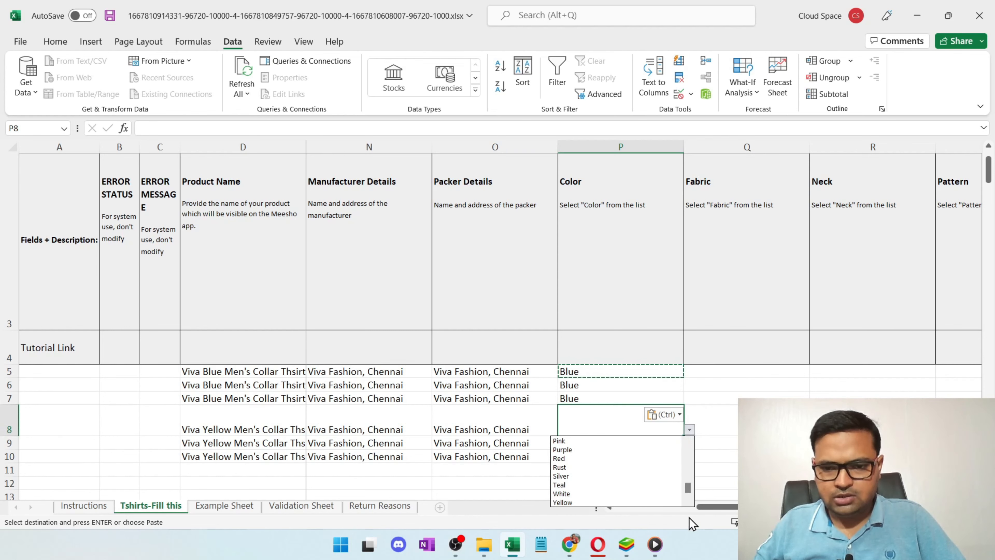
left_click(616, 503)
left_click(707, 410)
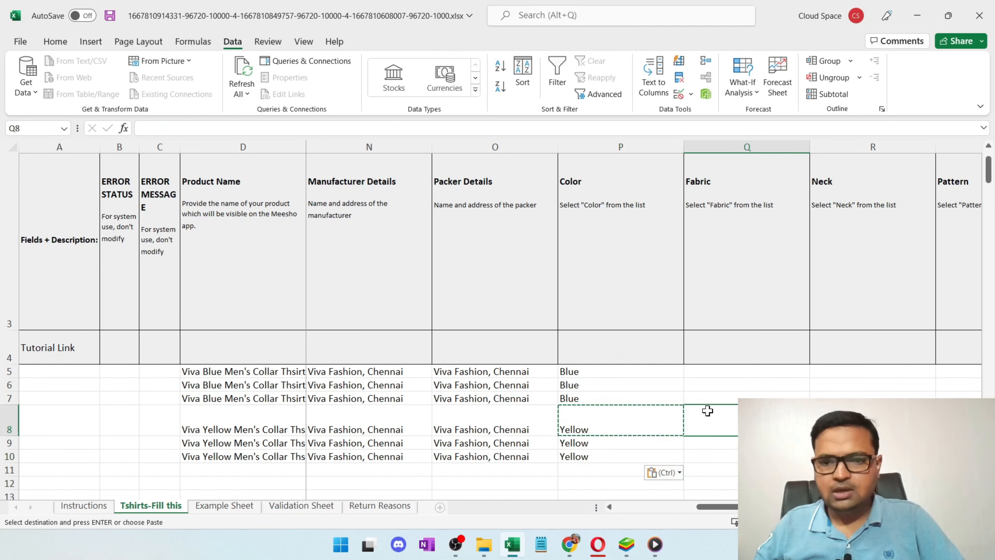
Choose Cotton as the Fabric in cell Q5 and copy it to Q6 through Q10.
left_click(728, 371)
scroll(733, 377, "up", 1)
scroll(822, 380, "down", 1)
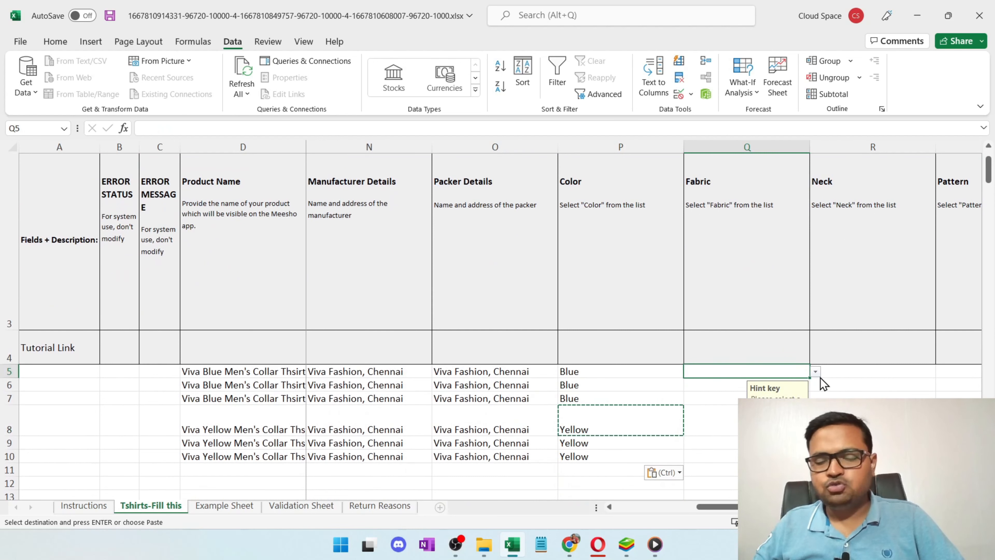
left_click_drag(714, 507, 725, 511)
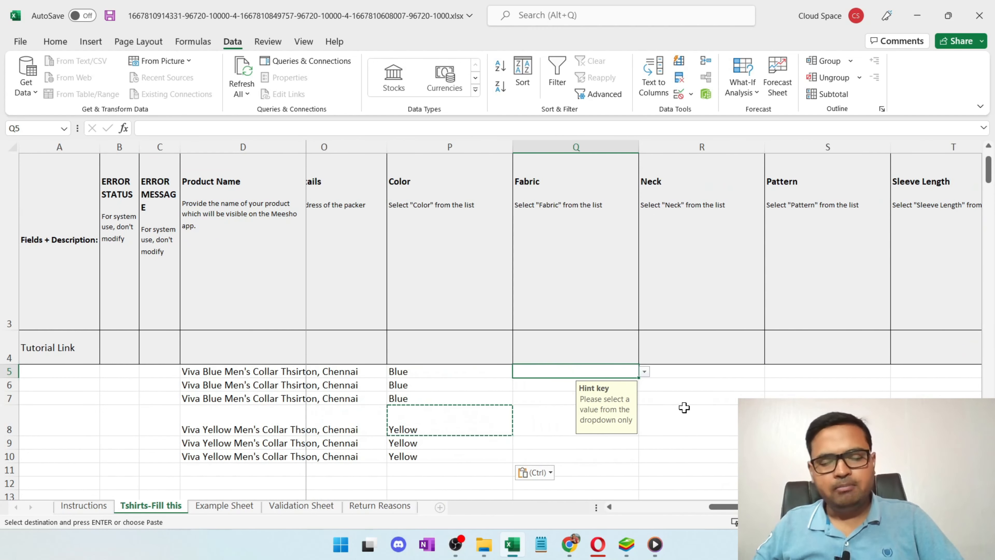
left_click(644, 371)
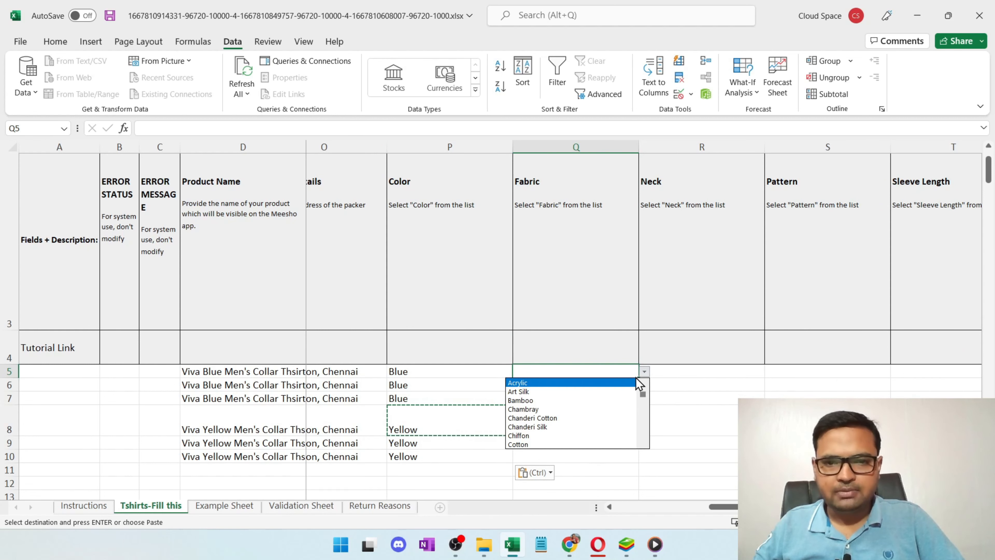
left_click(617, 445)
key("ctrl+c")
left_click_drag(554, 384, 560, 454)
key("ctrl+v")
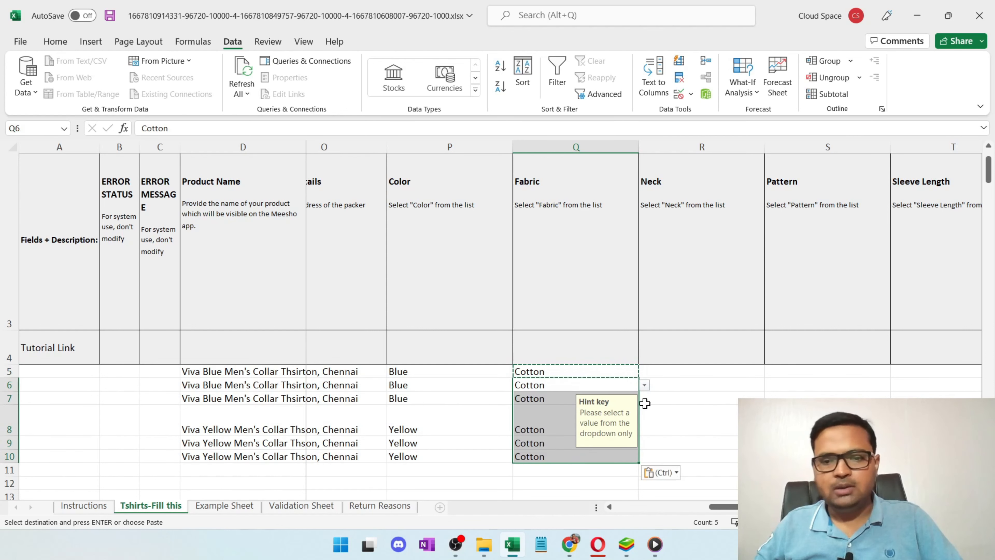
Choose Polo as the Neck in cell R5 and copy it to R6 through R10.
left_click(698, 373)
left_click(771, 371)
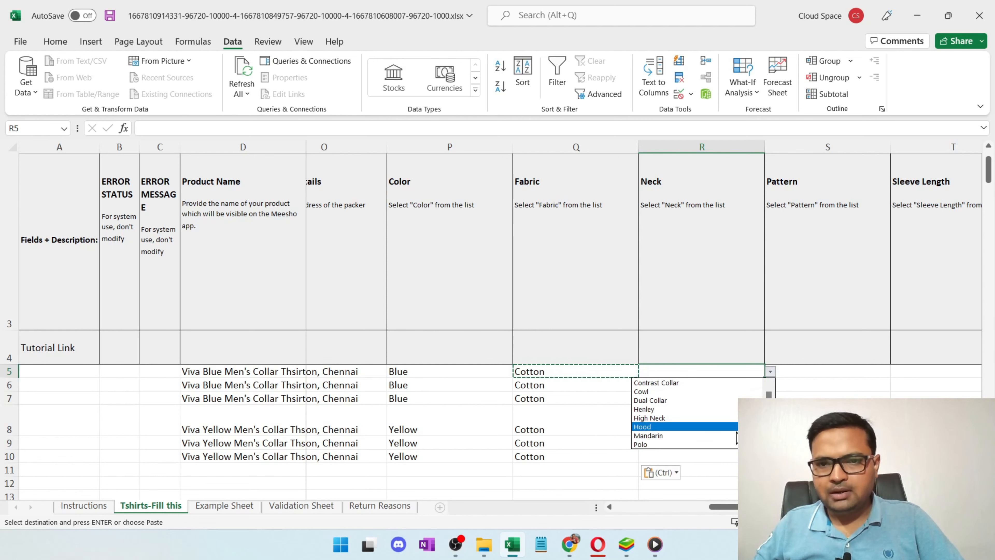
left_click(732, 445)
key("ctrl+v")
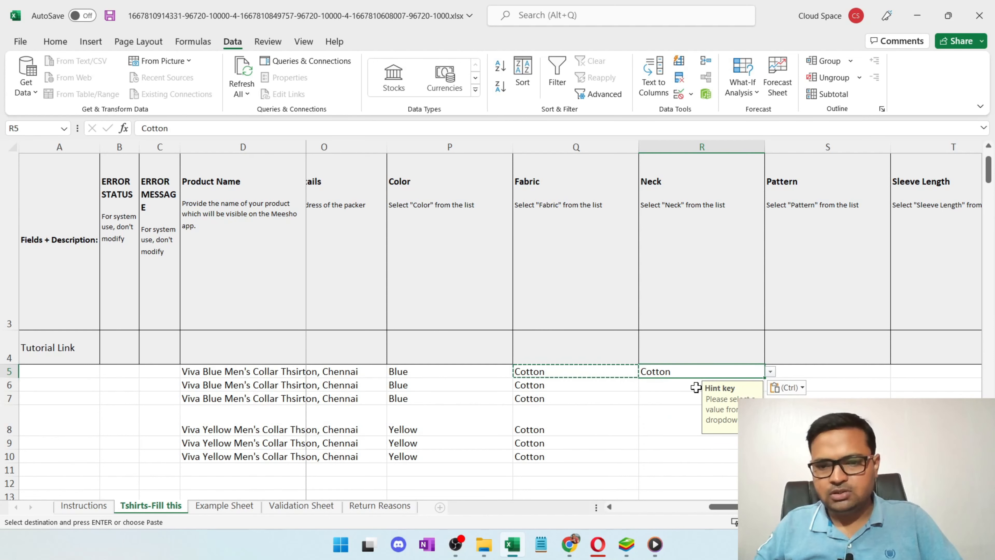
key("ctrl+z")
left_click(696, 386)
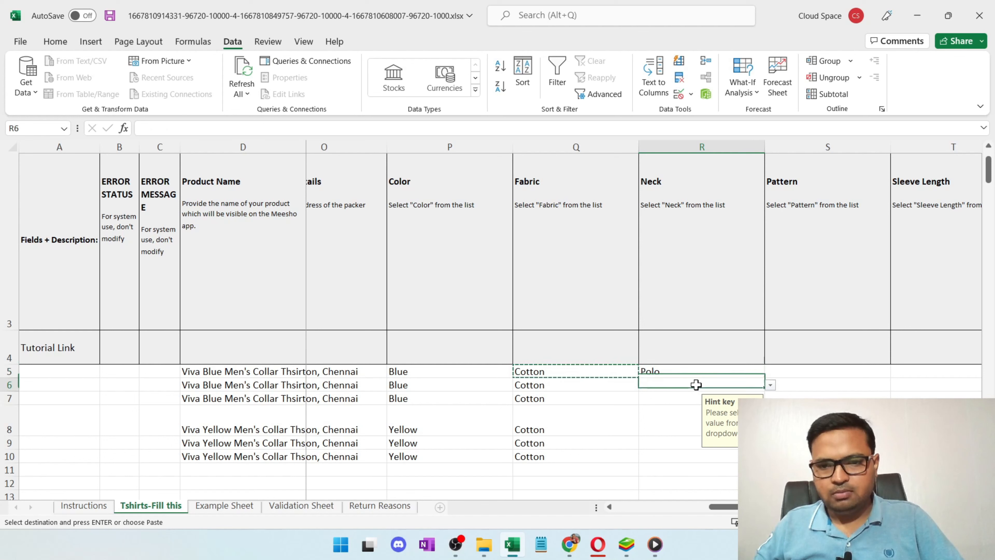
left_click(696, 374)
key("ctrl+c")
left_click_drag(683, 386, 682, 456)
key("ctrl+v")
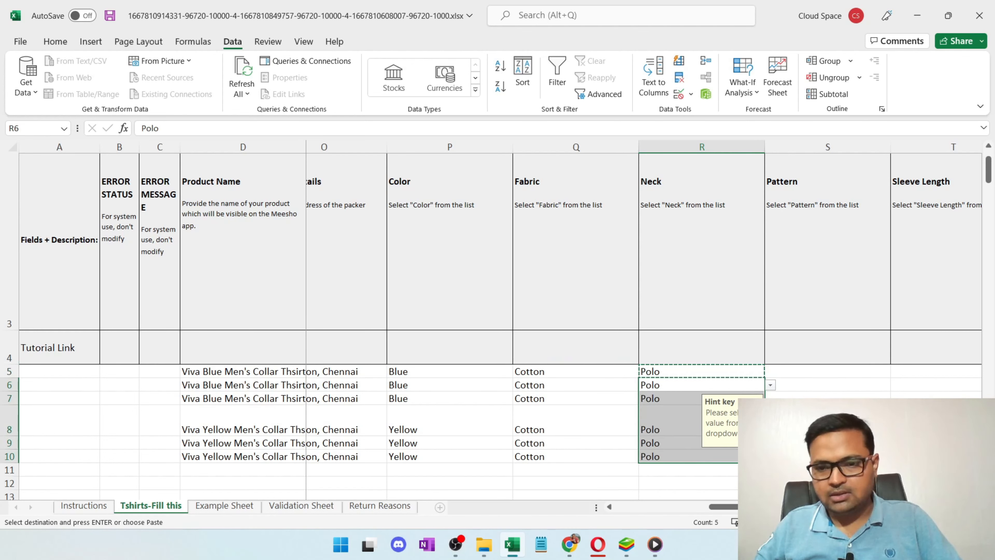
Choose Striped as the Pattern in cell S5 and copy it to S6 through S10.
left_click(807, 373)
left_click(896, 372)
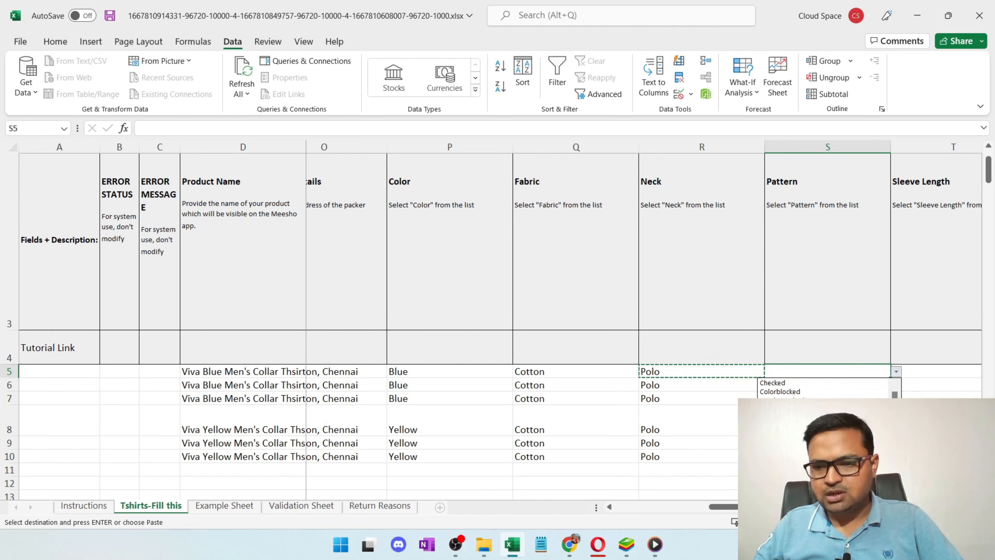
left_click(799, 426)
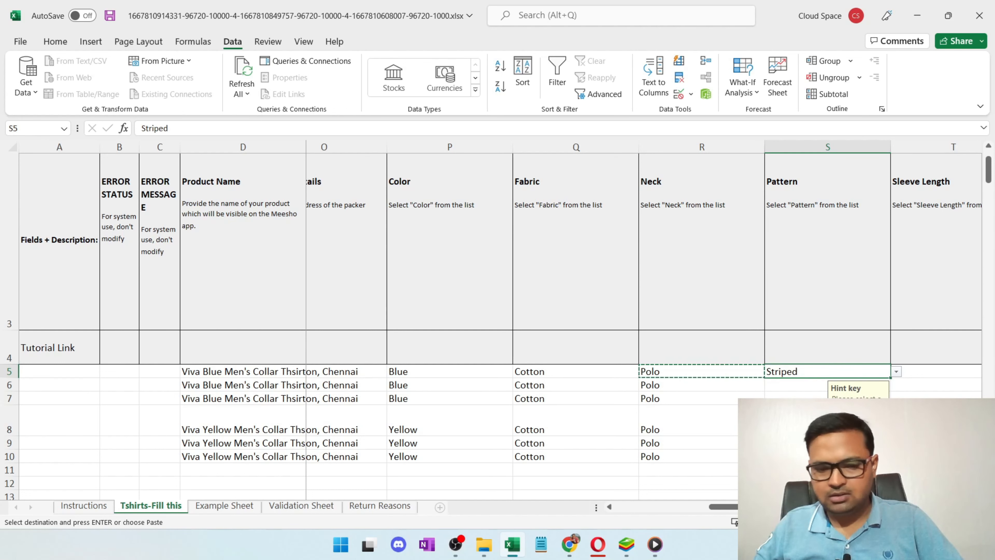
left_click_drag(800, 385, 800, 457)
key("ctrl+v")
Choose Short Sleeves as the Sleeve Length in cell T5 and copy it to T6 through T10.
left_click(937, 371)
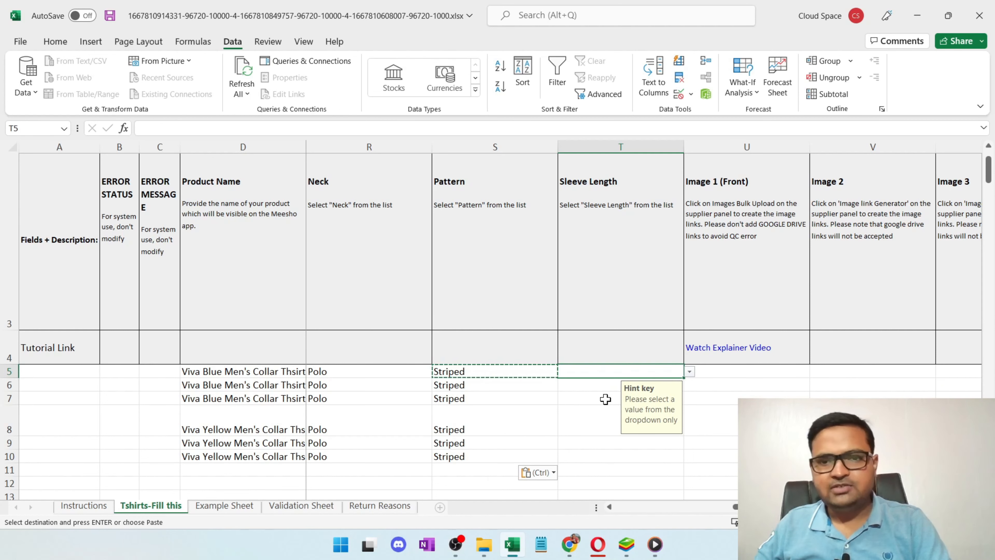
left_click(690, 372)
left_click(658, 393)
key("ctrl+c")
left_click_drag(588, 384, 592, 455)
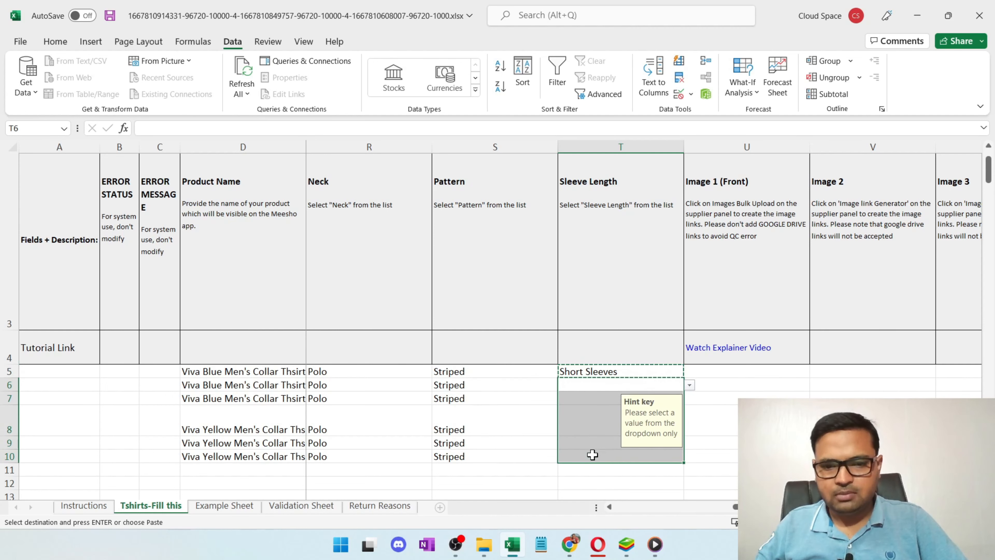
key("ctrl+v")
Review the descriptions of the Image 1 to Image 4 columns.
left_click(743, 372)
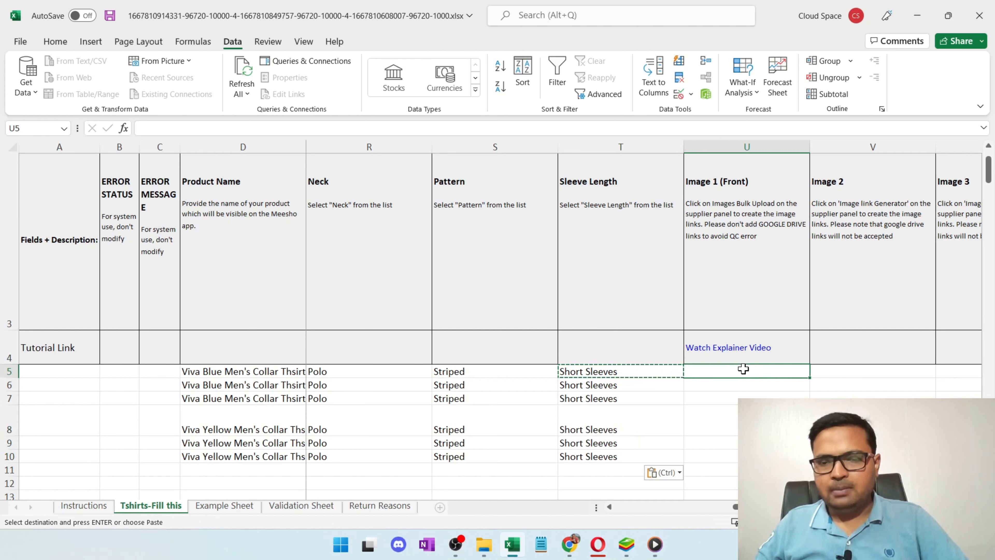
key("Right")
key("Right")
key("Right")
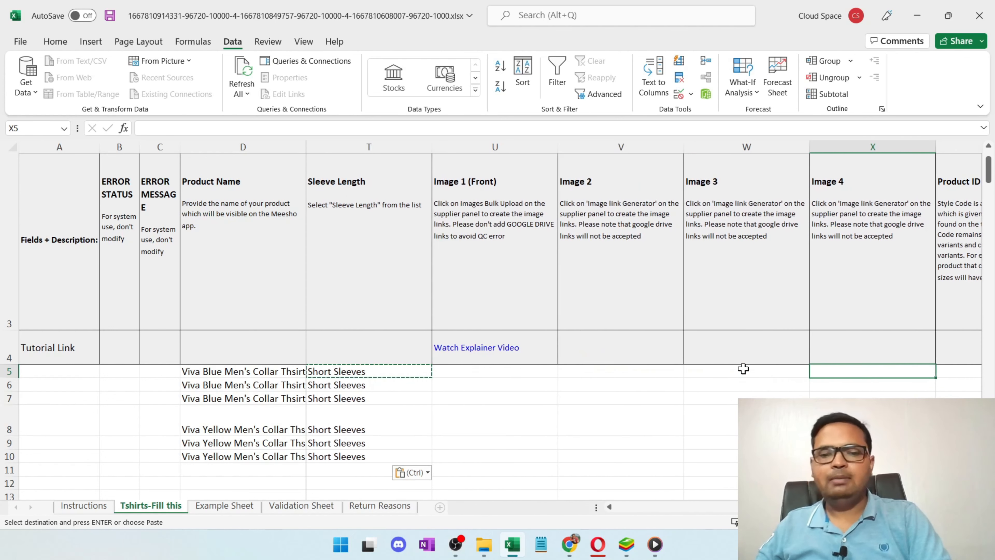
key("Left")
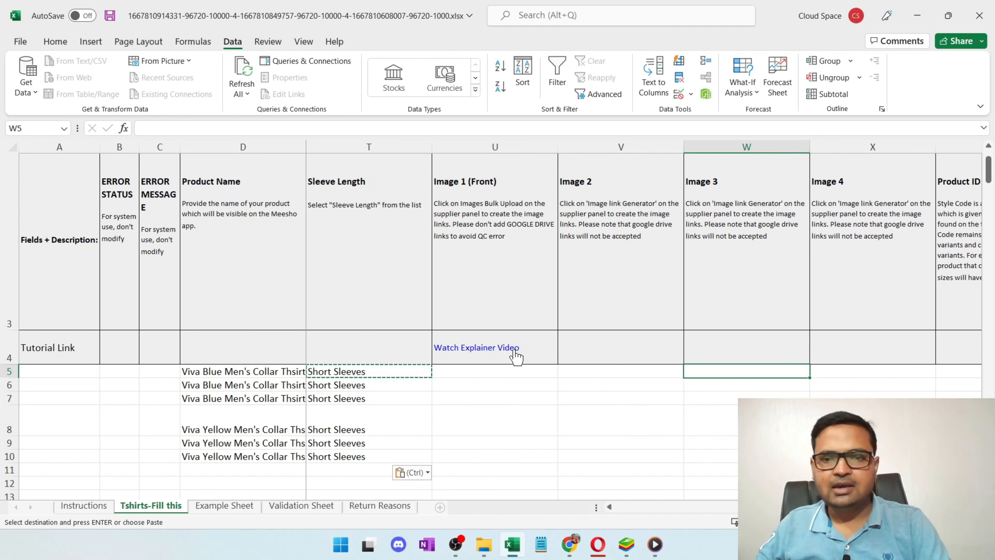
key("Right")
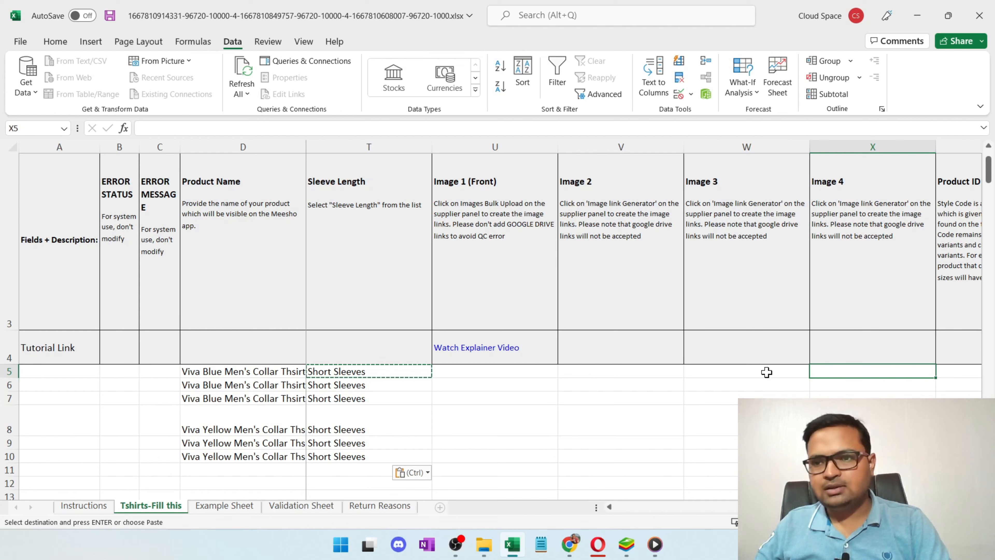
left_click(522, 374)
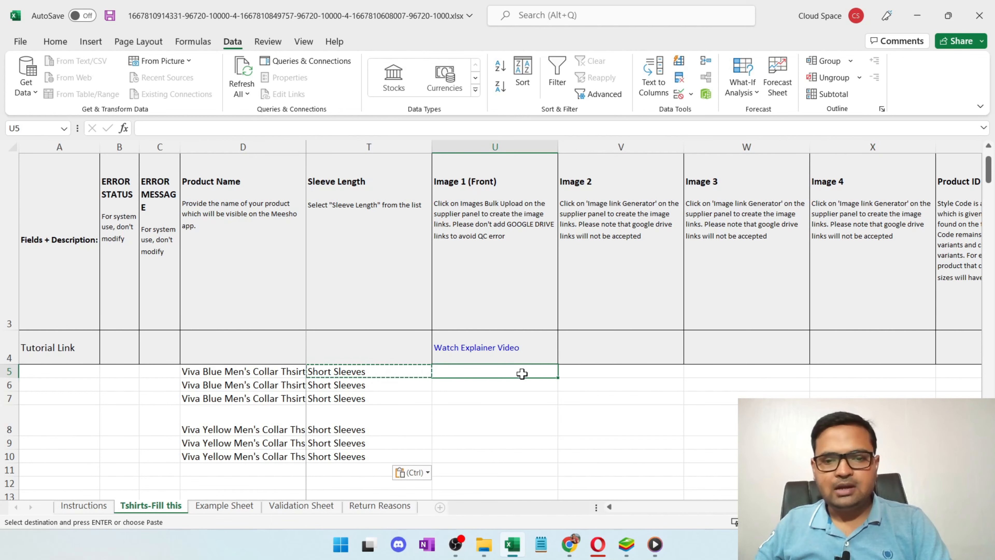
Read the image rejection and image format rules on the Instructions sheet, and return to the Tshirts-Fill this sheet.
left_click(83, 506)
left_click(66, 215)
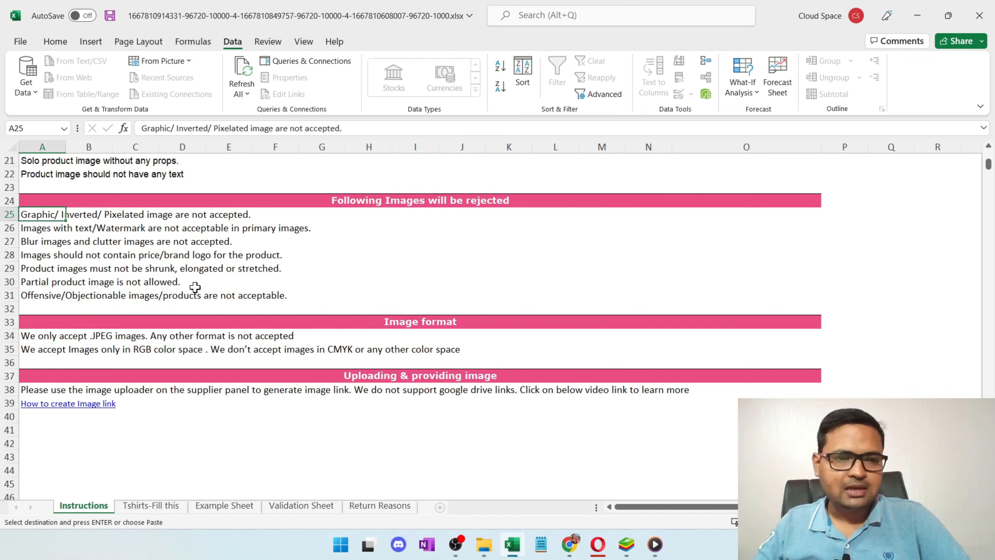
left_click(190, 270)
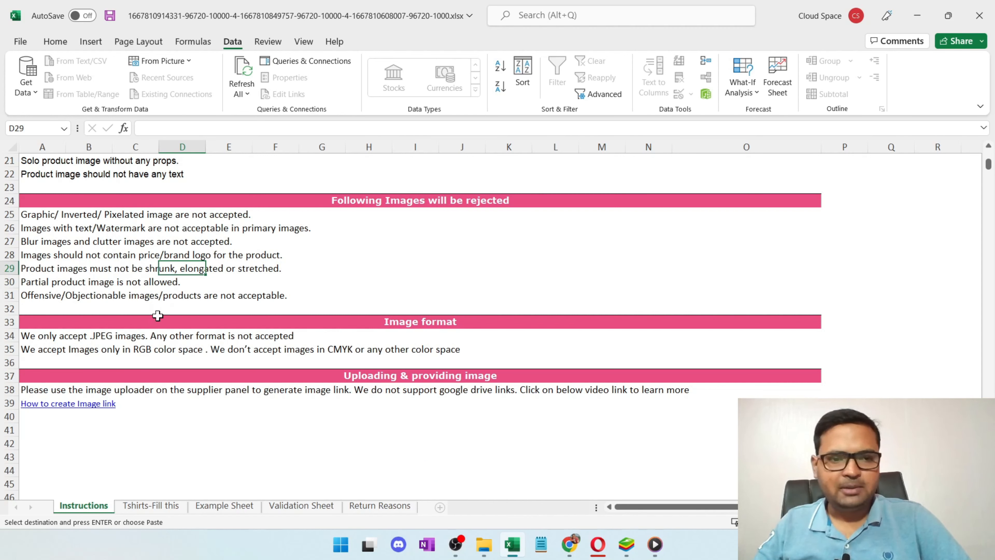
left_click(189, 296)
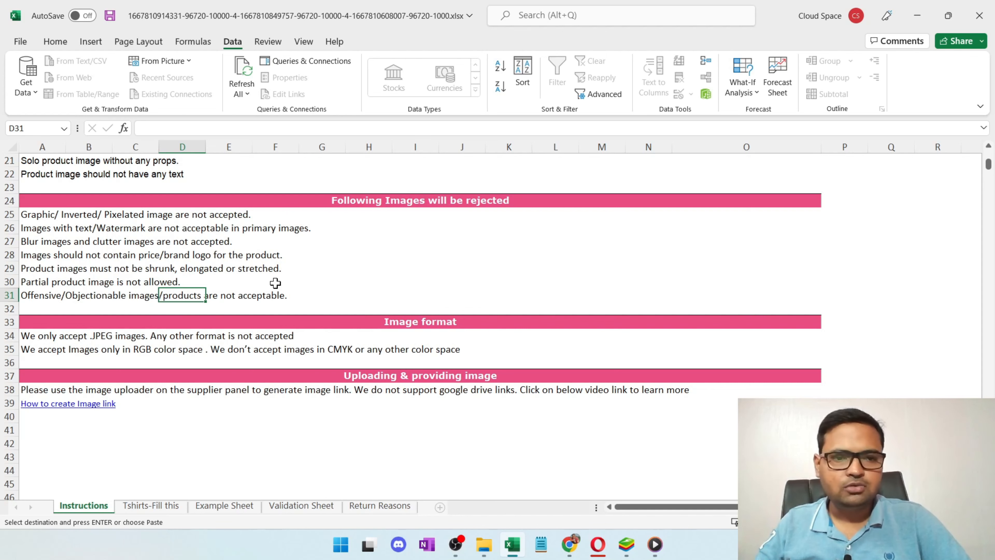
left_click(160, 509)
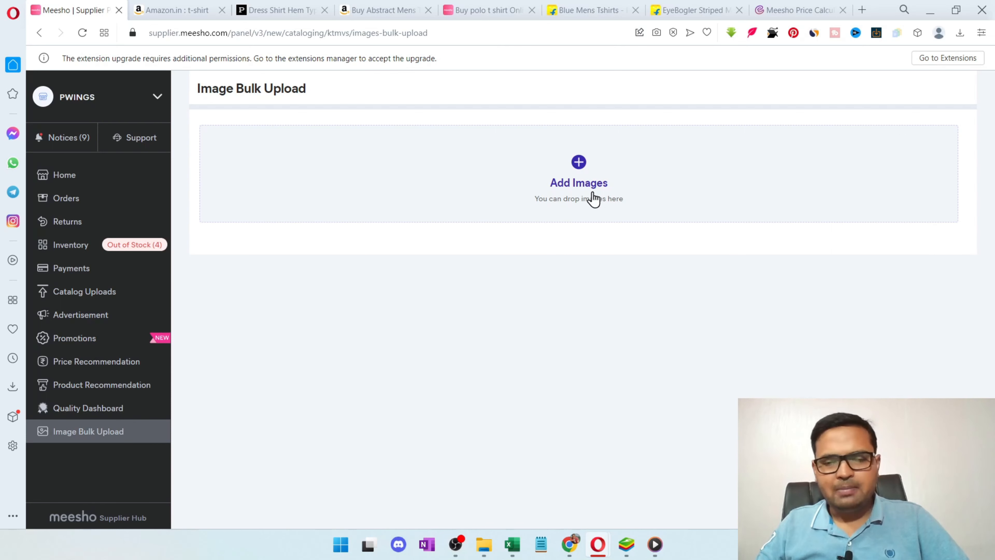
In Meesho's Image Bulk Upload, add the five VIVA Men's T-Shirt images from the Downloads folder and generate their image links.
left_click(586, 186)
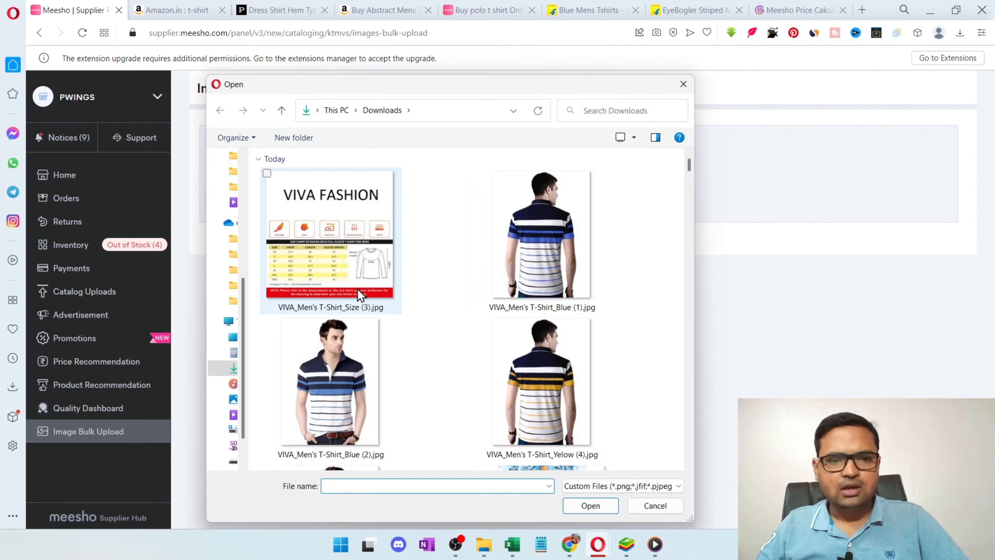
left_click(374, 268)
scroll(516, 372, "down", 3)
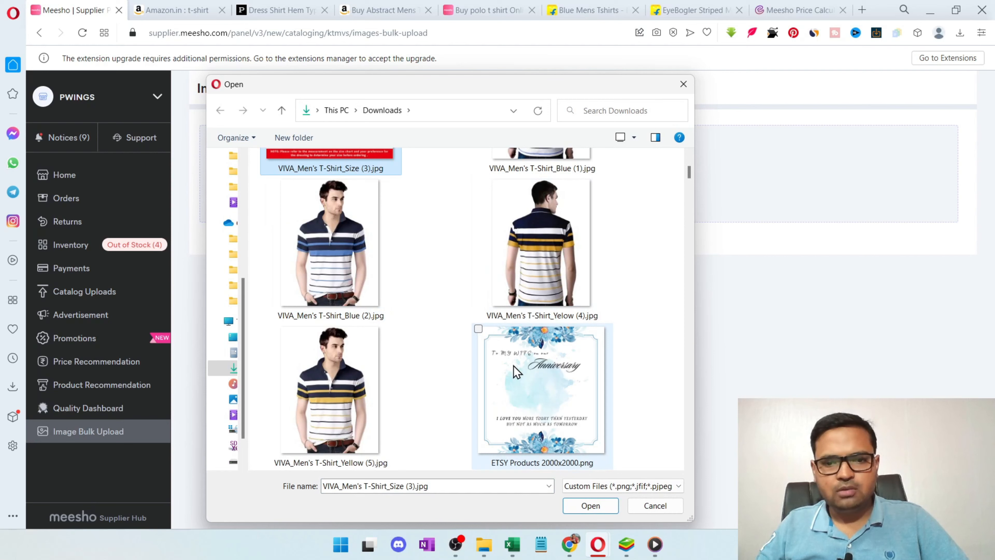
left_click(380, 390, "shift")
scroll(440, 355, "up", 3)
left_click(591, 505)
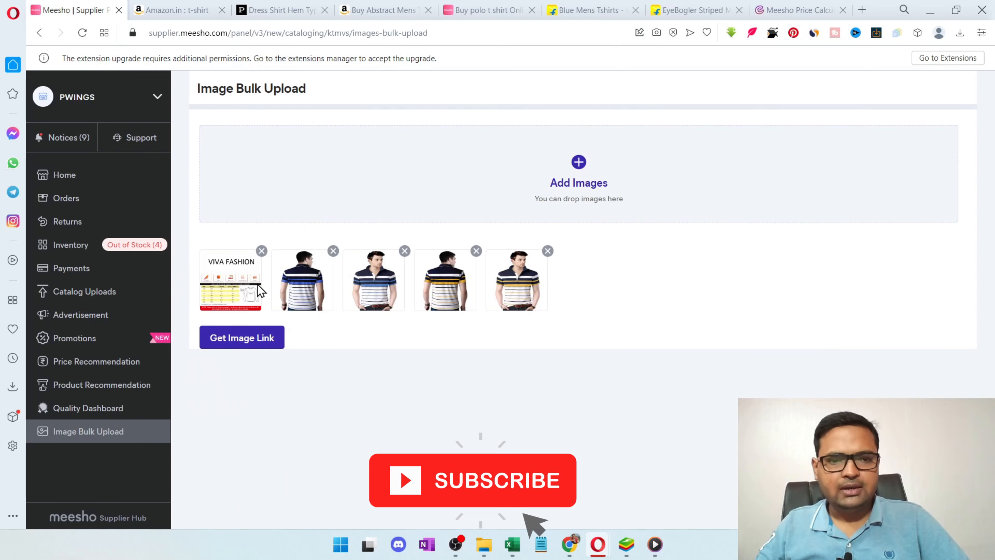
left_click(242, 338)
scroll(775, 316, "down", 3)
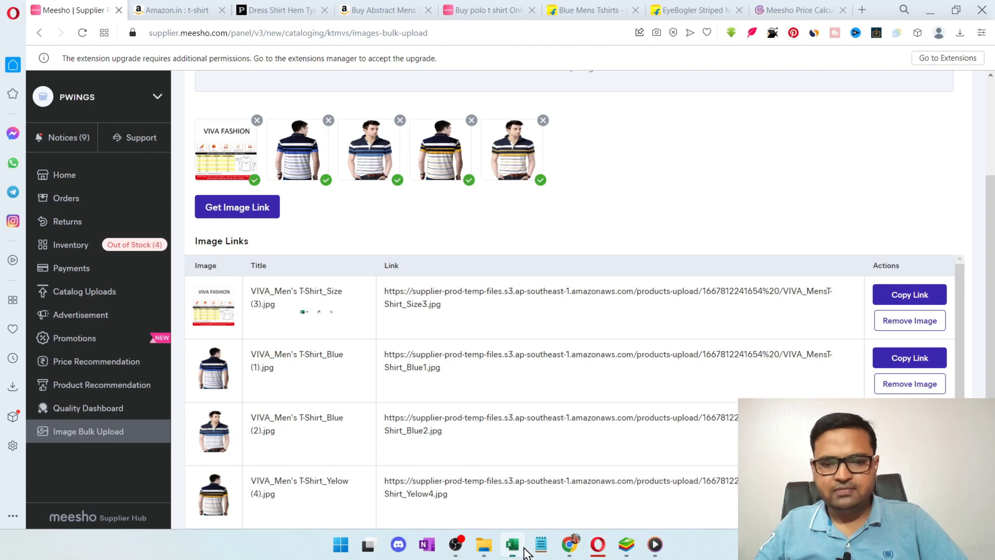
Switch to the Excel template and paste the VIVA_Men's T-Shirt_Blue (2).jpg link into U5 as Image 1.
left_click(512, 544)
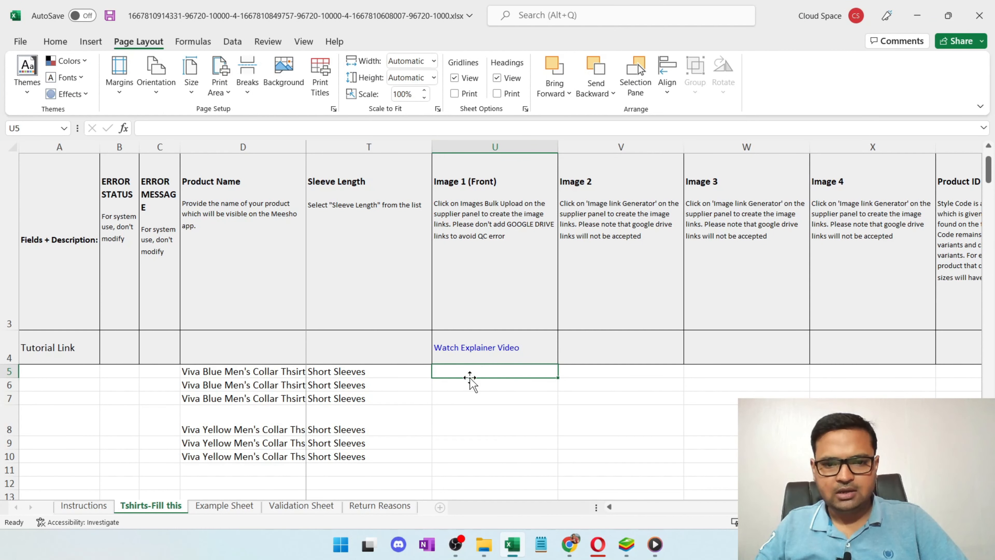
key("ctrl+v")
key("Down")
key("Down")
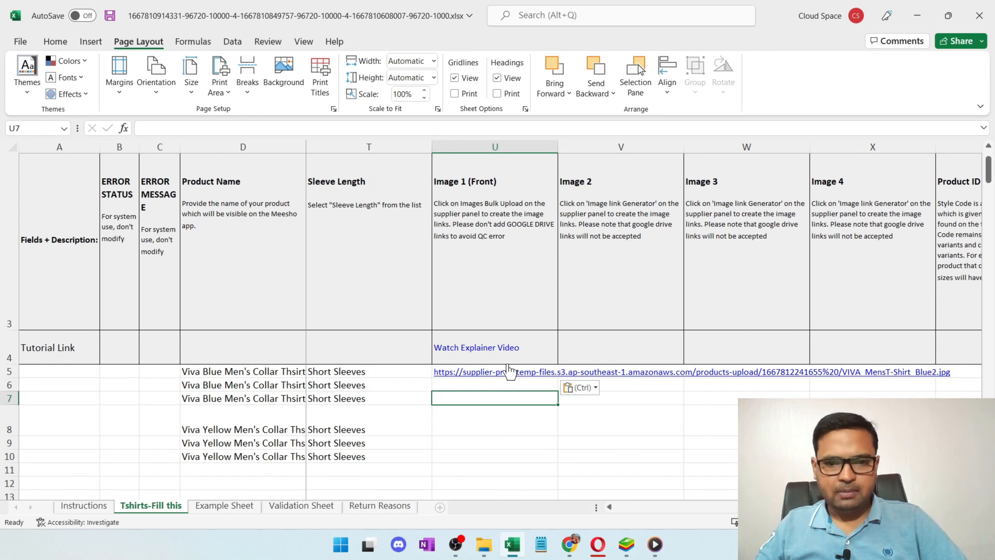
Copy the Image 1 link from U5 to U6 and U7.
left_click(273, 129)
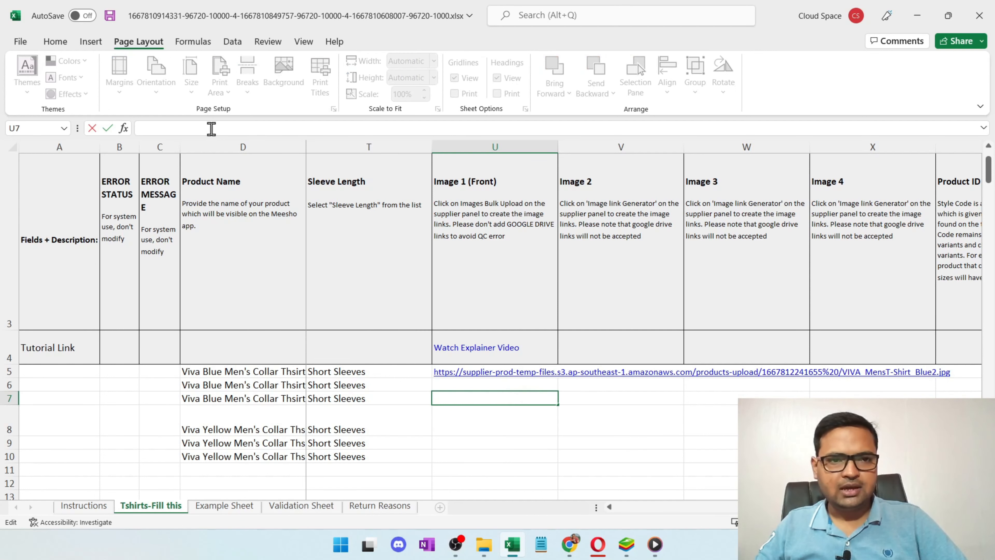
left_click(539, 386)
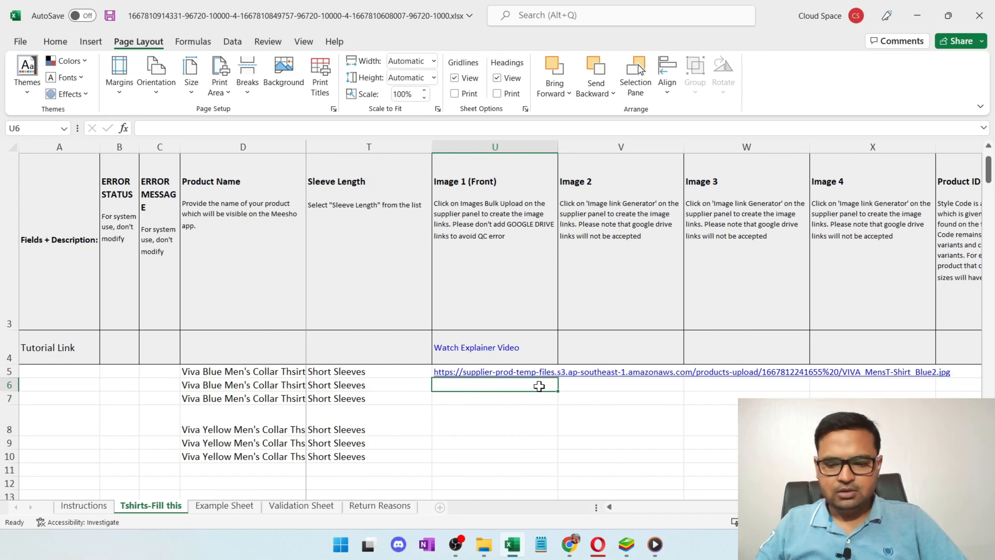
key("Up")
key("ctrl+c")
key("Down")
key("shift+Down")
key("ctrl+v")
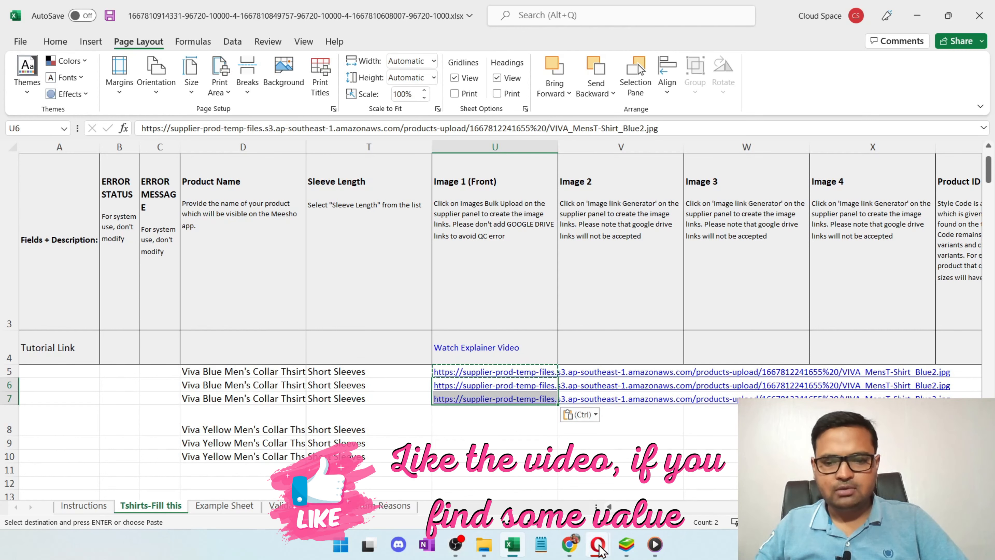
Copy the VIVA_Men's T-Shirt_Blue (1).jpg link from Meesho's Image Bulk Upload and paste it into V5 of the Excel template as Image 2.
mouse_move(599, 549)
left_click(663, 487)
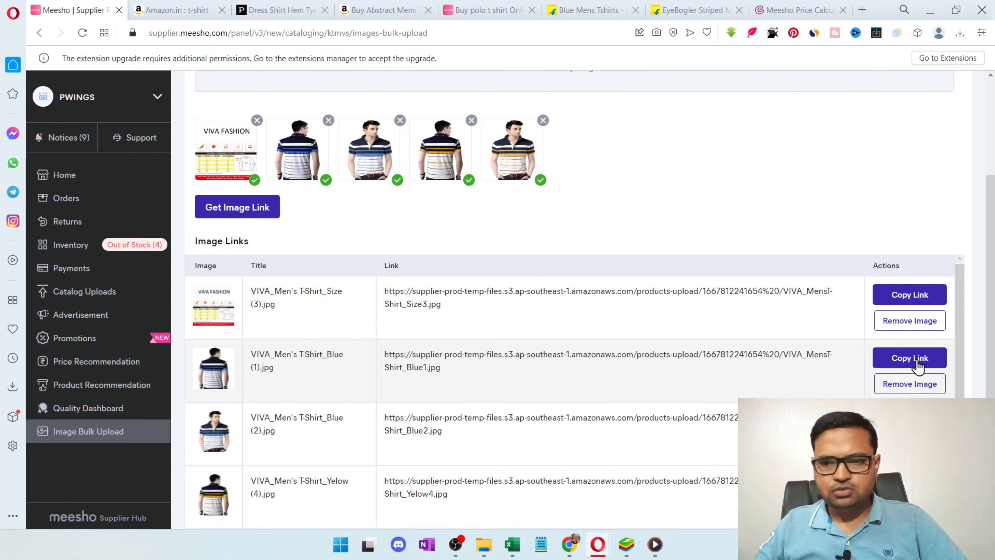
left_click(909, 358)
mouse_move(512, 545)
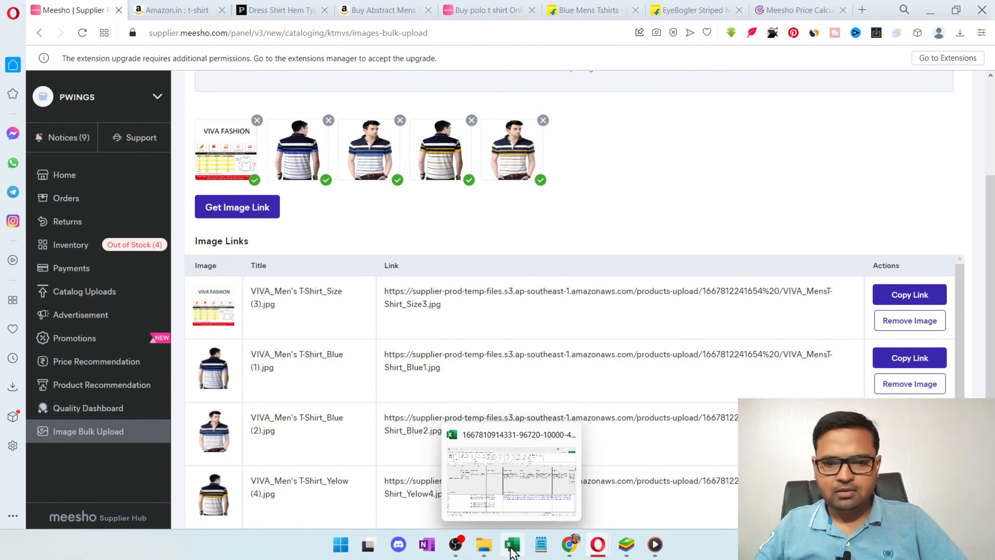
left_click(557, 451)
left_click(580, 373)
left_click(551, 130)
key("ctrl+v")
key("ctrl+Return")
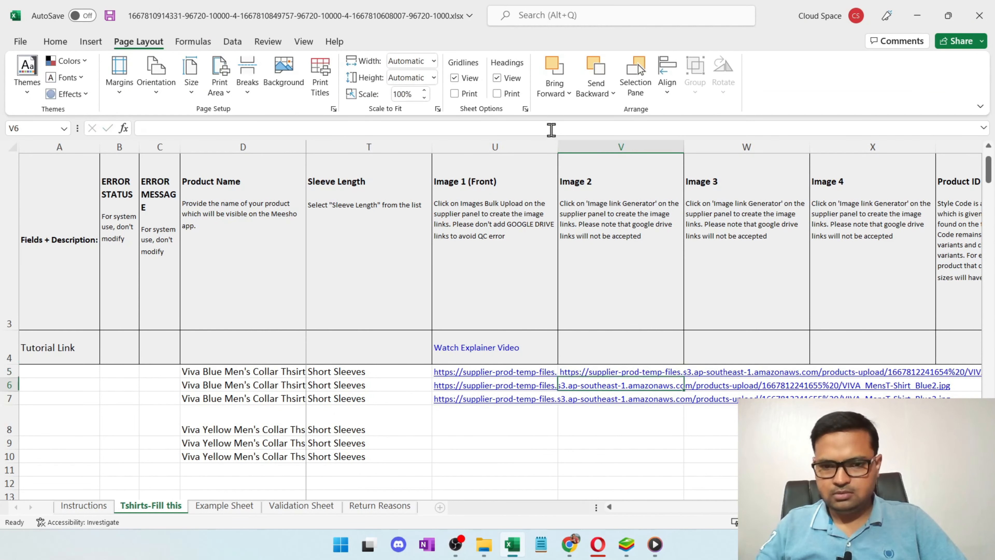
Copy the Image 2 link from V5 to V6 and V7.
key("ctrl+c")
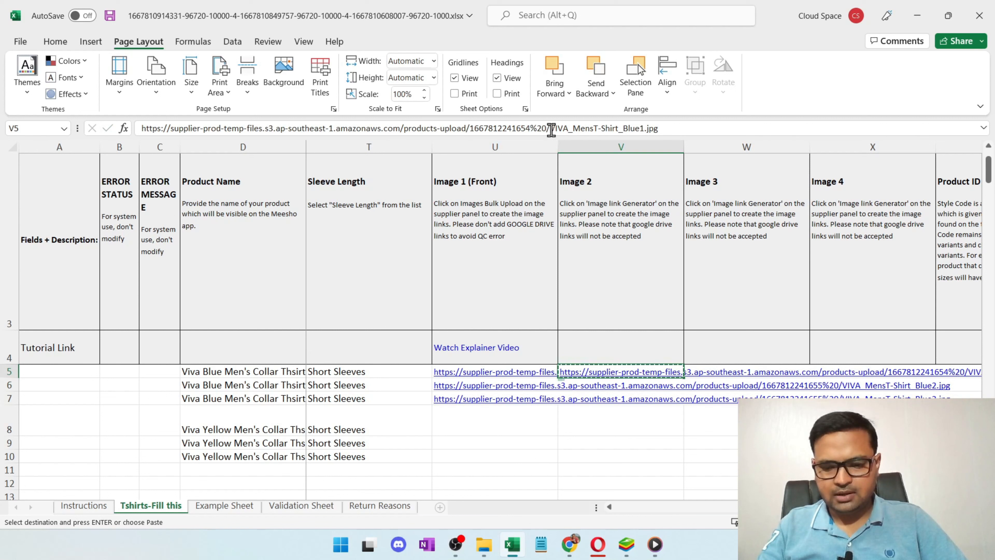
key("Down")
key("ctrl+v")
key("Down")
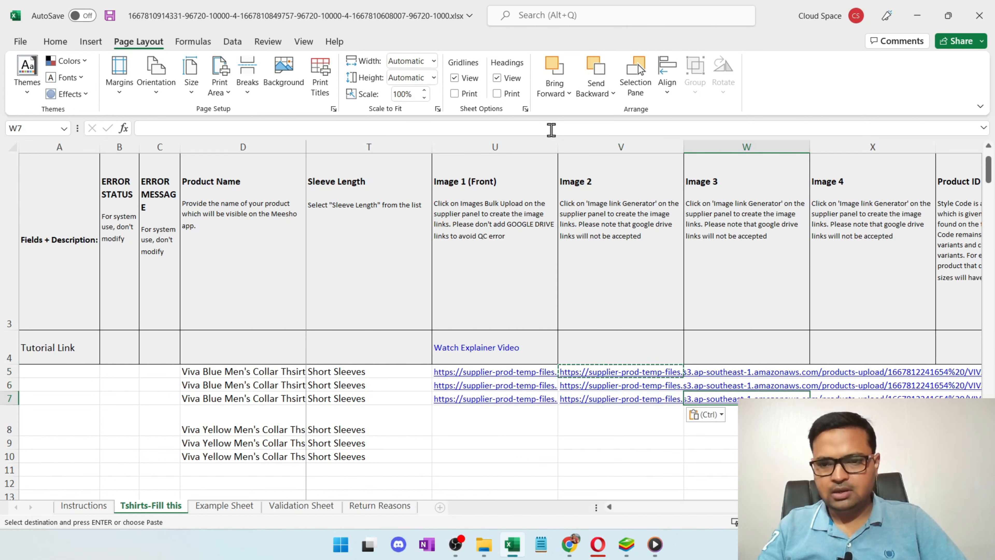
Copy the VIVA_Men's T-Shirt_Size (3).jpg link from Meesho's Image Bulk Upload and paste it into W5 of the Excel template as Image 3.
key("Right")
key("Up")
key("Up")
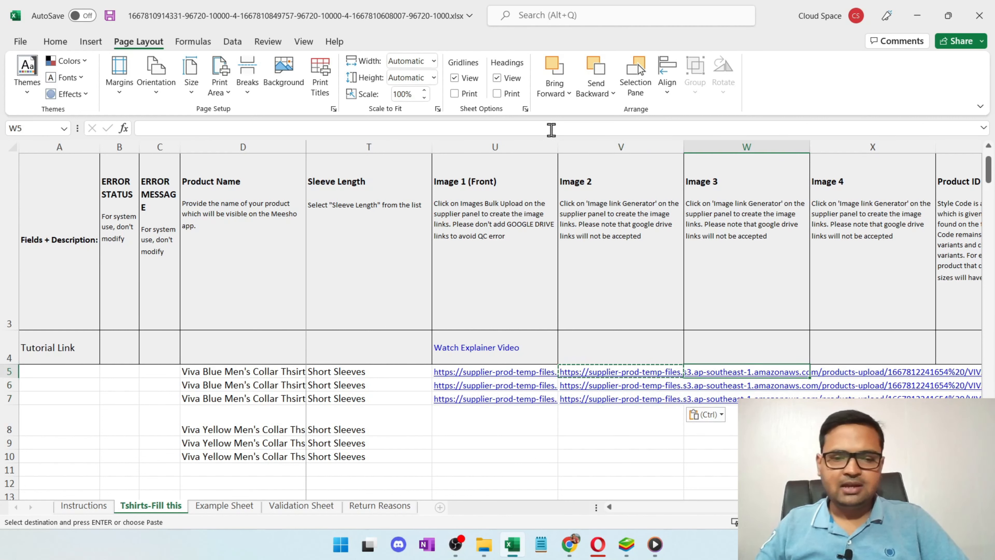
mouse_move(490, 541)
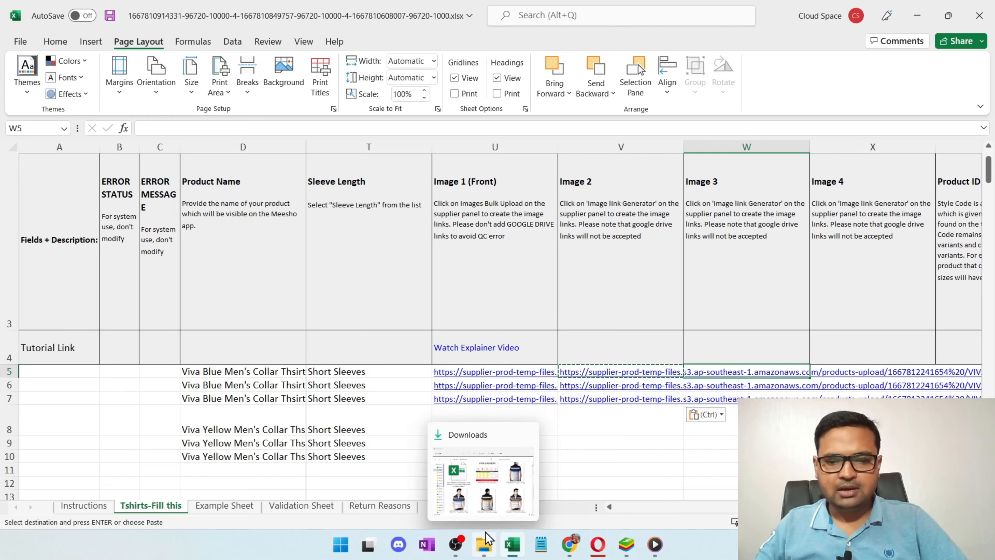
mouse_move(501, 497)
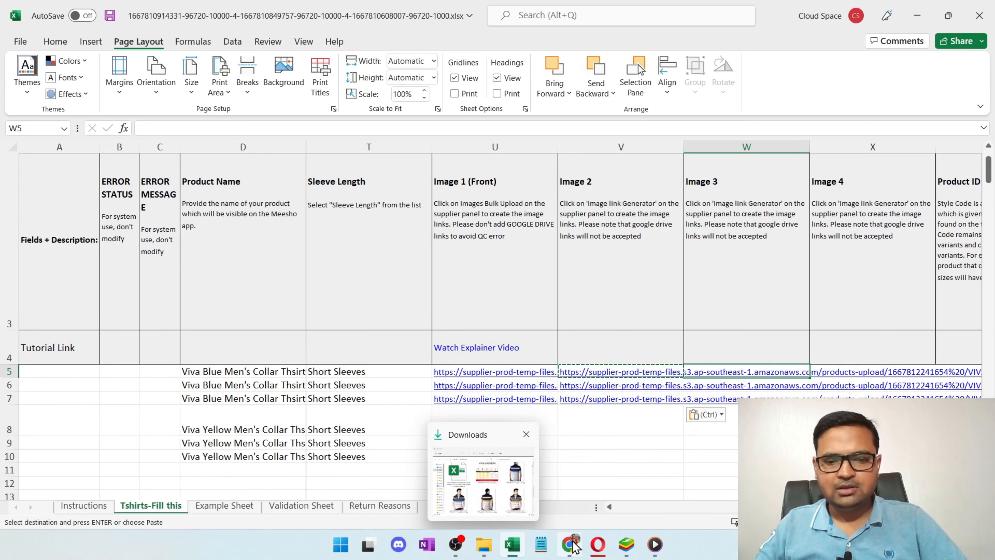
left_click(598, 544)
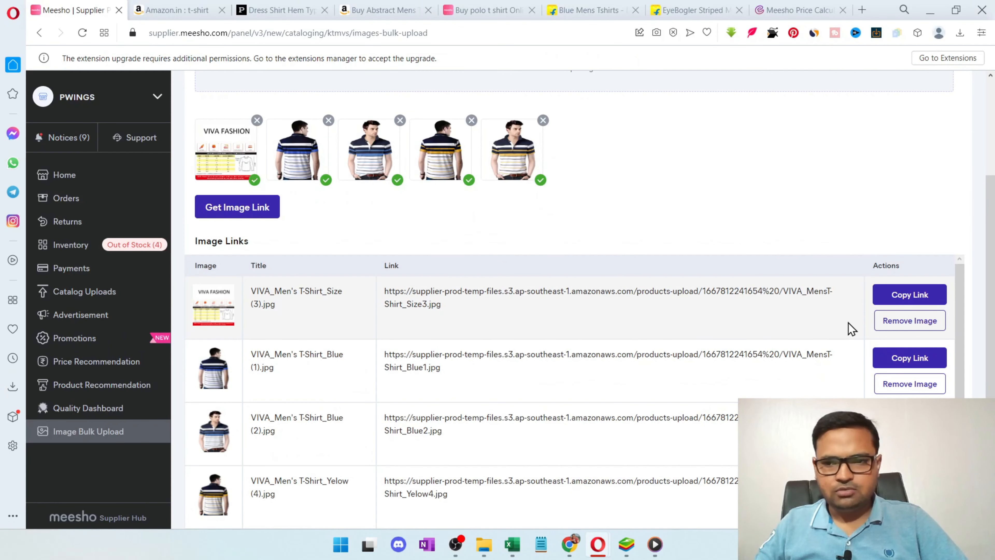
left_click(900, 297)
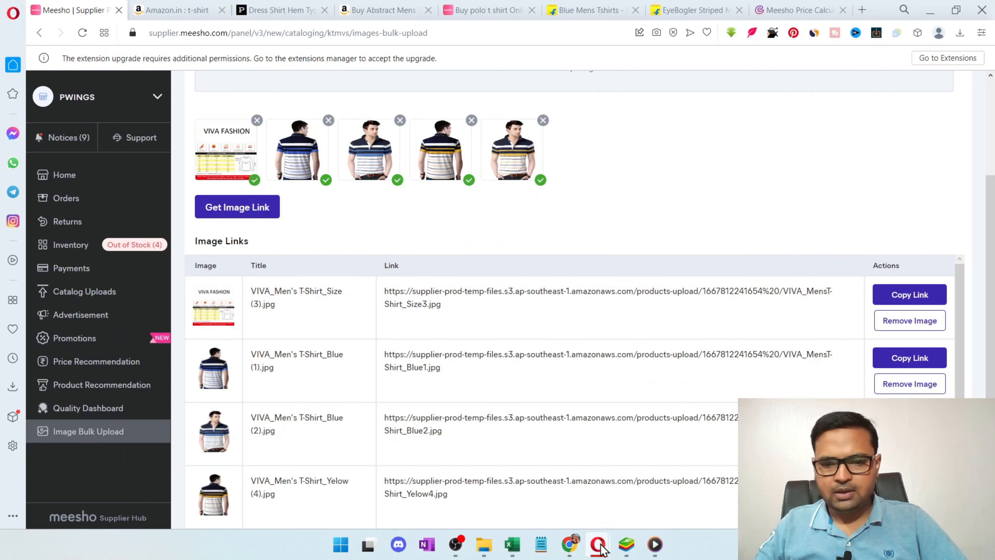
left_click(512, 544)
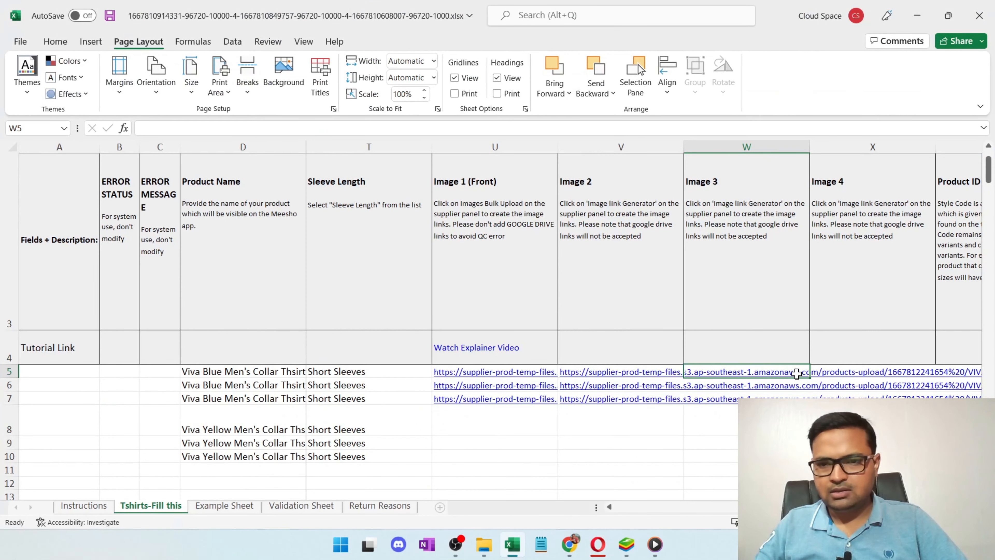
left_click(455, 129)
key("ctrl+v")
key("Return")
key("Up")
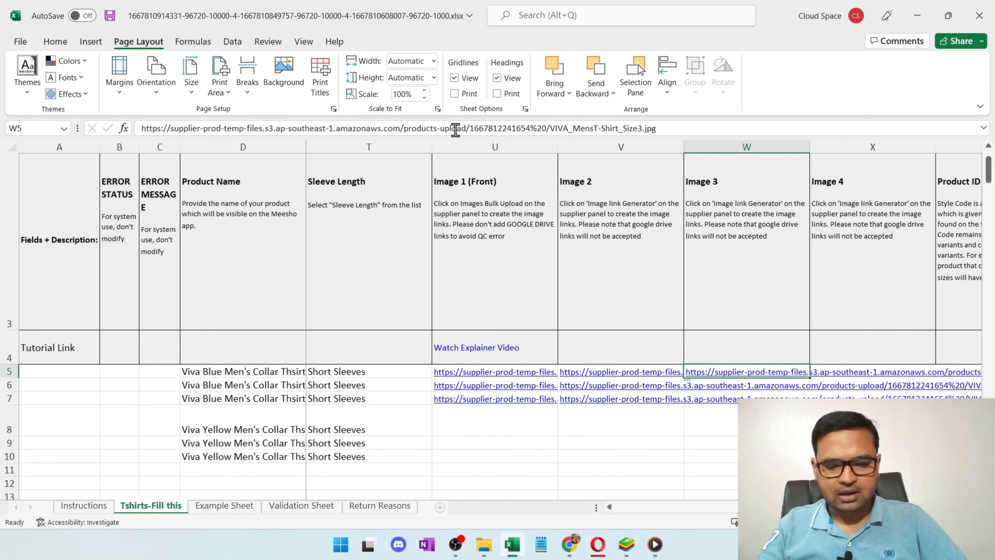
Copy the Image 3 size chart link from W5 to W6 through W10, covering the remaining blue and yellow T-shirt rows.
key("ctrl+c")
key("Down")
key("ctrl+v")
key("Down")
key("ctrl+v")
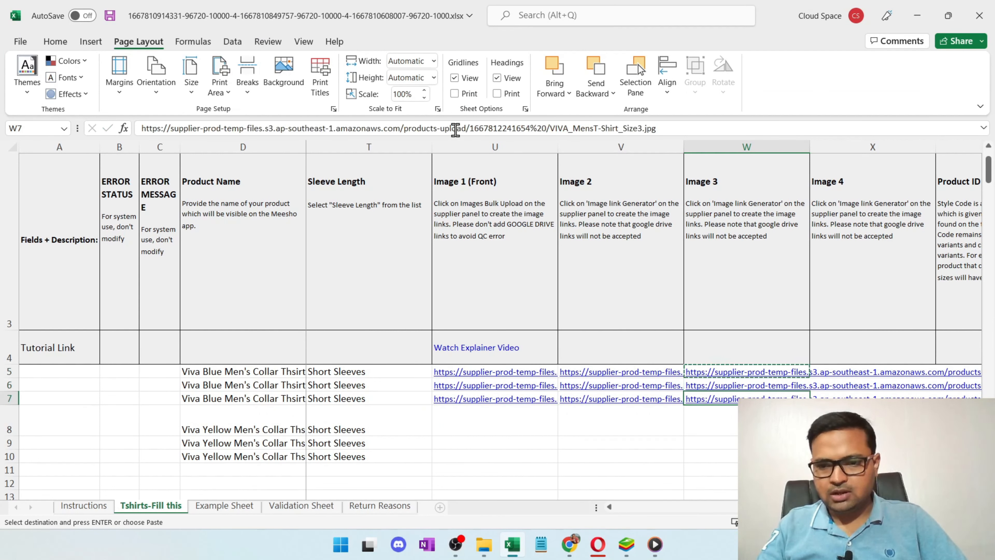
key("Down")
key("ctrl+v")
key("Down")
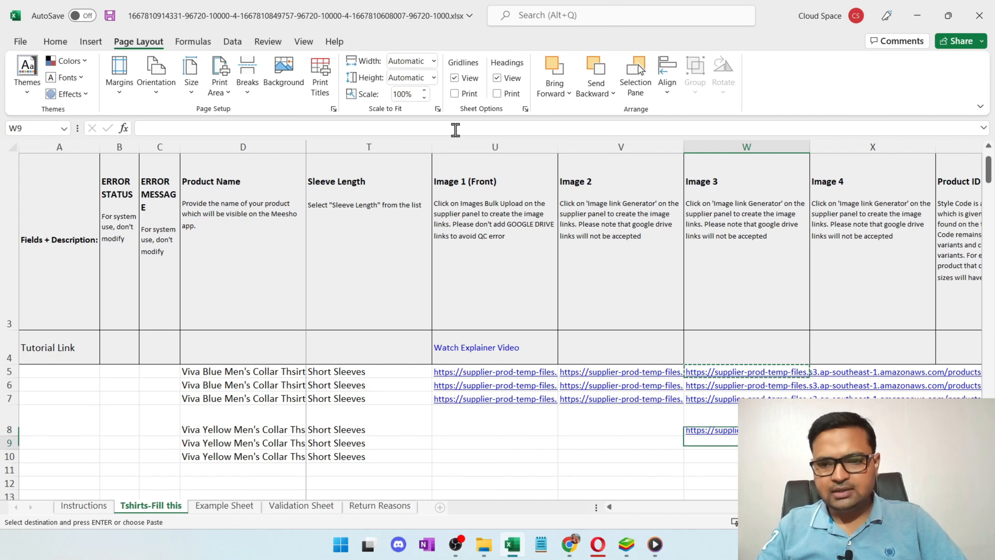
key("ctrl+v")
key("Down")
key("ctrl+v")
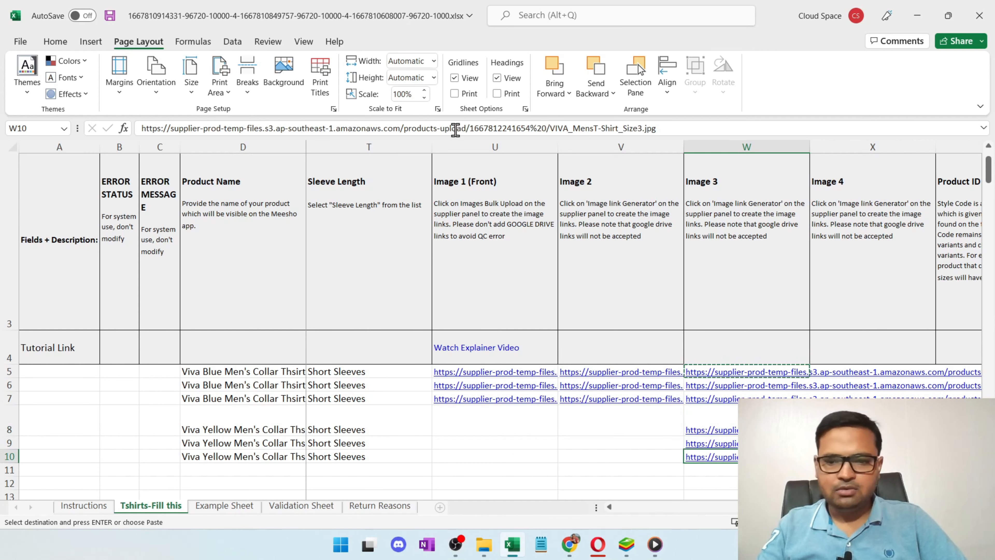
Select U8, the Image 1 cell of the first yellow T-shirt row.
key("Left")
key("Left")
key("Left")
key("Right")
key("Up")
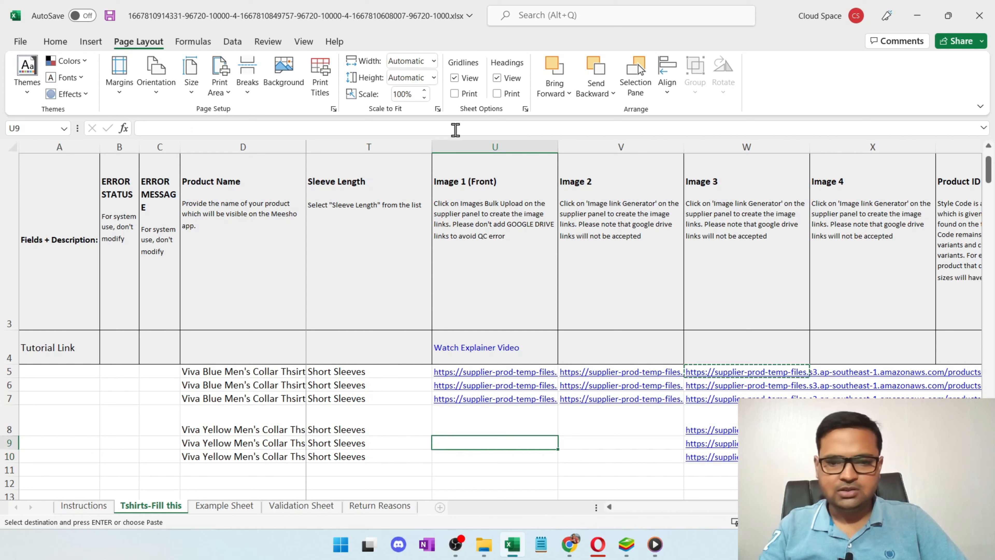
key("Up")
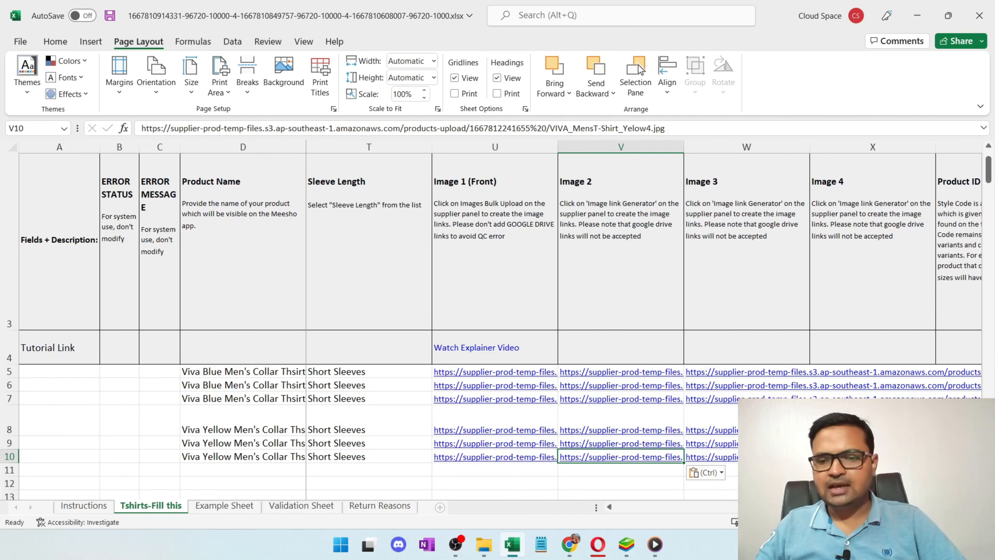
Examine the column descriptions for Product ID / Style ID, SKU ID, Brand Name and Group ID.
left_click(772, 469)
key("Right")
key("Right")
key("Right")
key("Right")
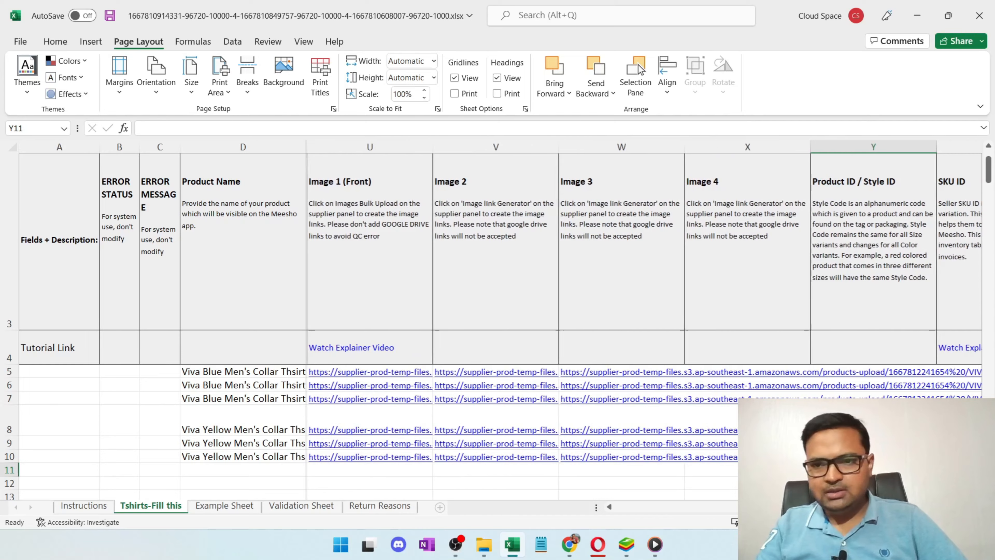
key("Right")
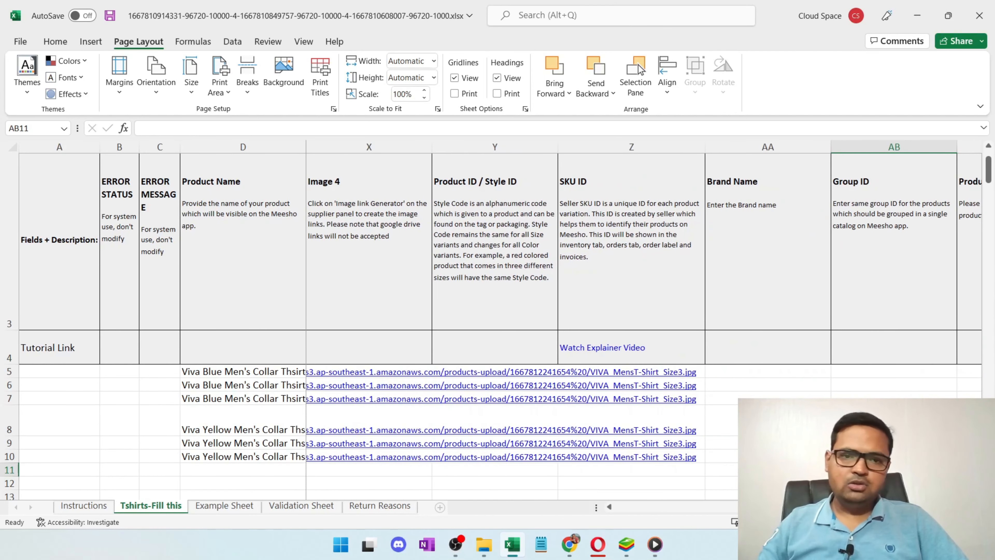
scroll(735, 408, "up", 1)
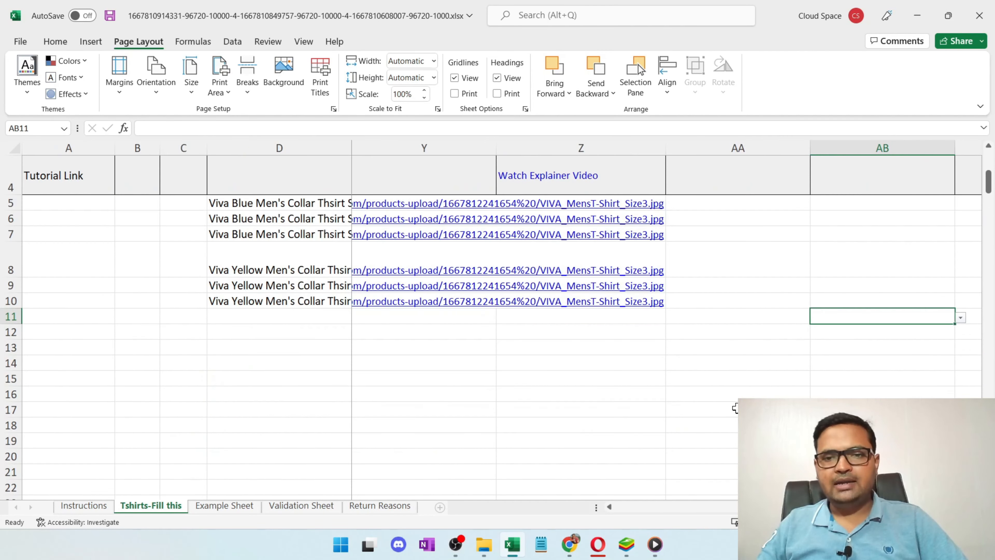
scroll(735, 409, "up", 2)
left_click_drag(991, 167, 991, 182)
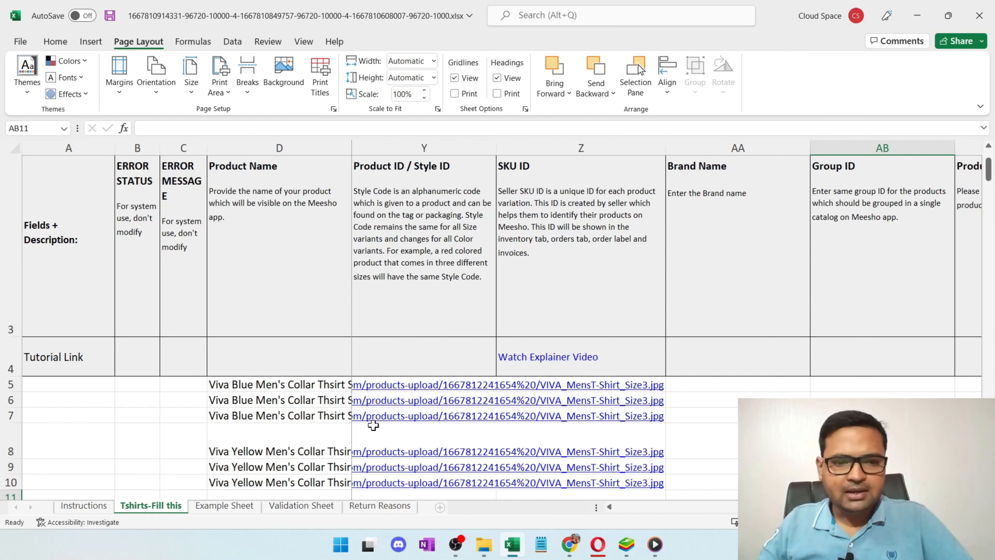
Enter VIVA_TSHIRT_BLUE_001 as the Product ID / Style ID in Y5.
left_click(418, 393)
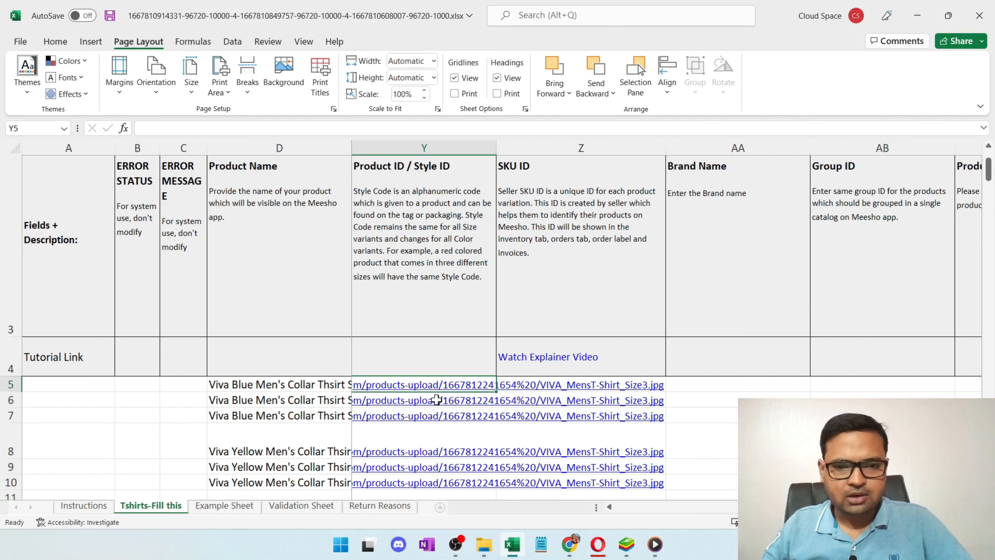
double_click(422, 387)
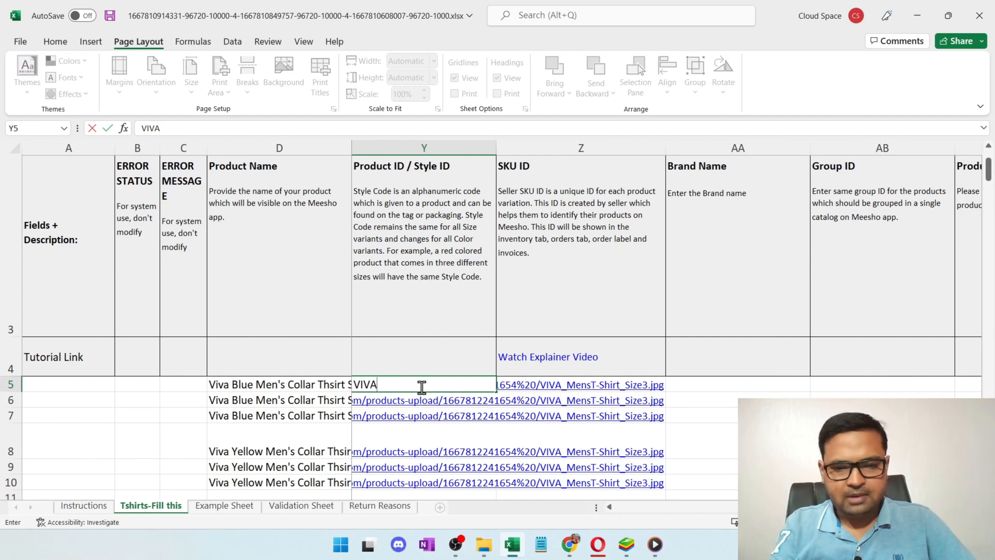
type("VIVA_TSHIRT_BLUE_001")
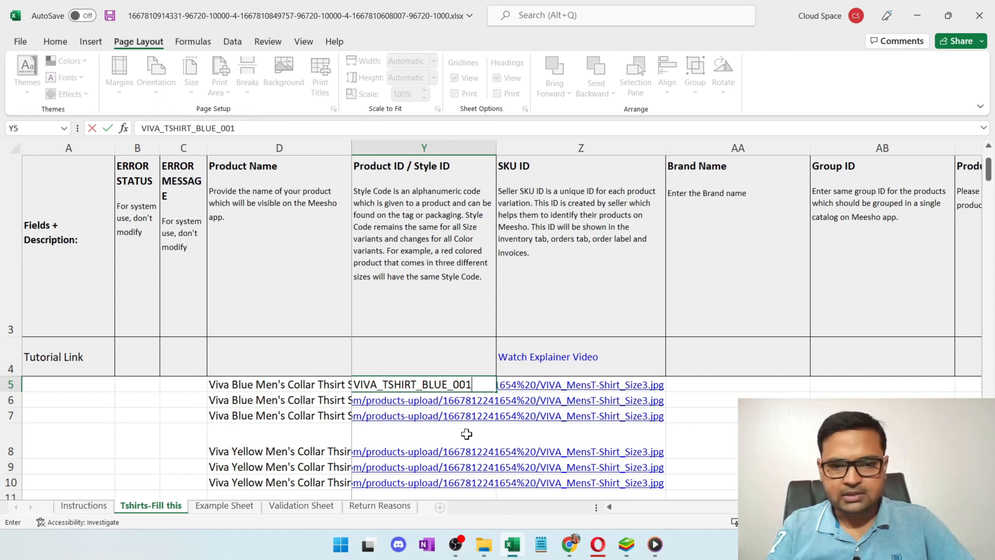
key("Return")
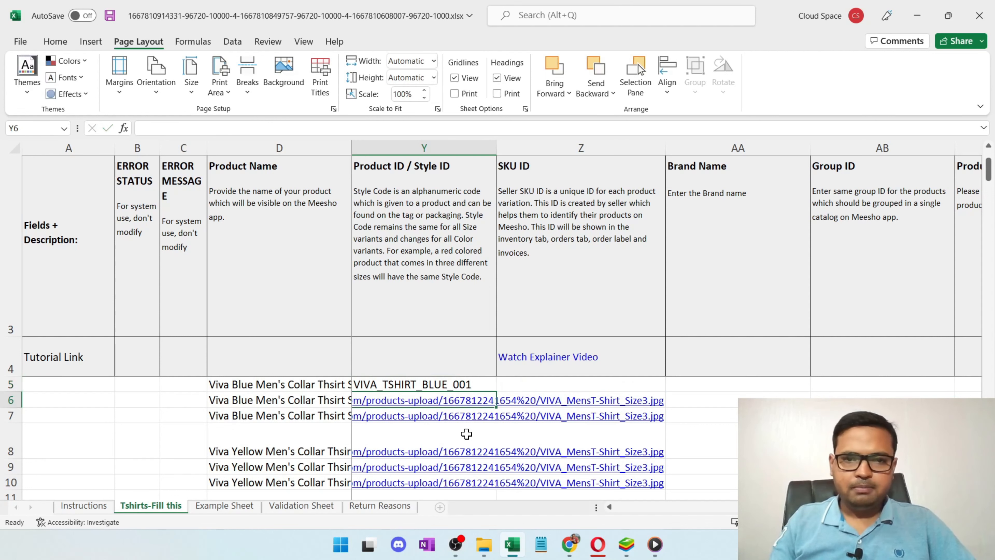
Copy the Product ID / Style ID from Y5 to Y6 and Y7 for the other blue T-shirt rows.
left_click(479, 386)
key("ctrl+c")
left_click(479, 399)
key("ctrl+v")
key("Down")
key("ctrl+v")
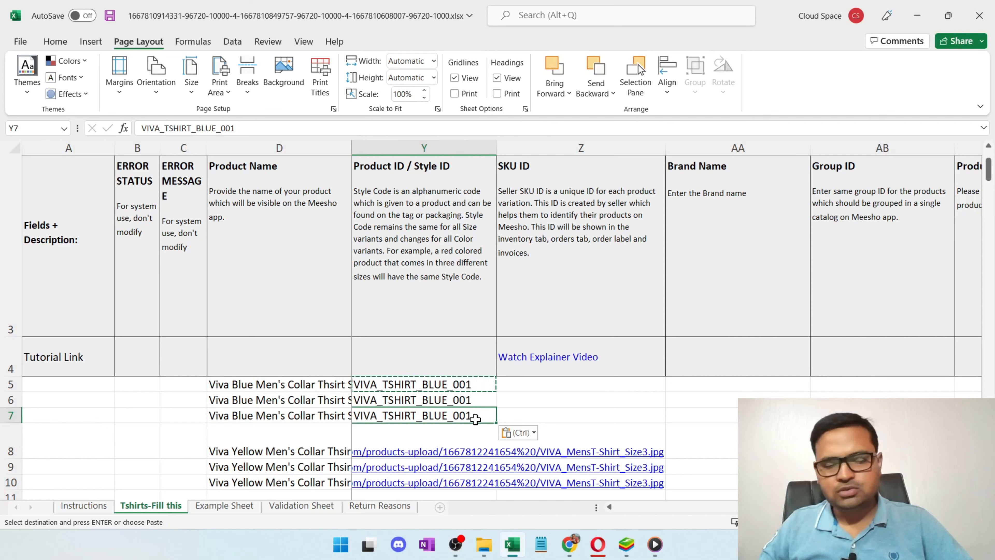
Enter VIVA_TSHIRT_BLUE_001_S as the SKU ID in Z5, based on the copied Product ID.
left_click(526, 387)
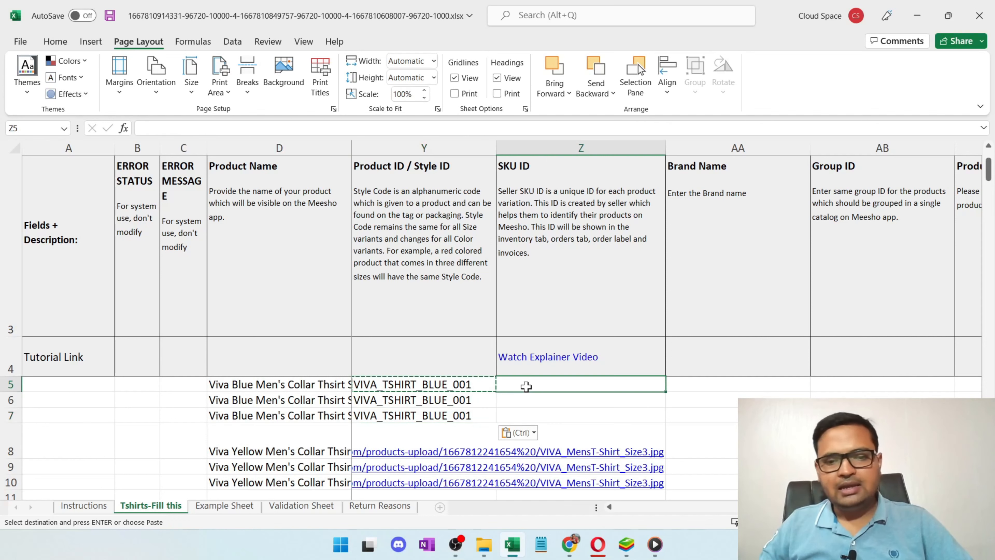
key("ctrl+v")
double_click(617, 386)
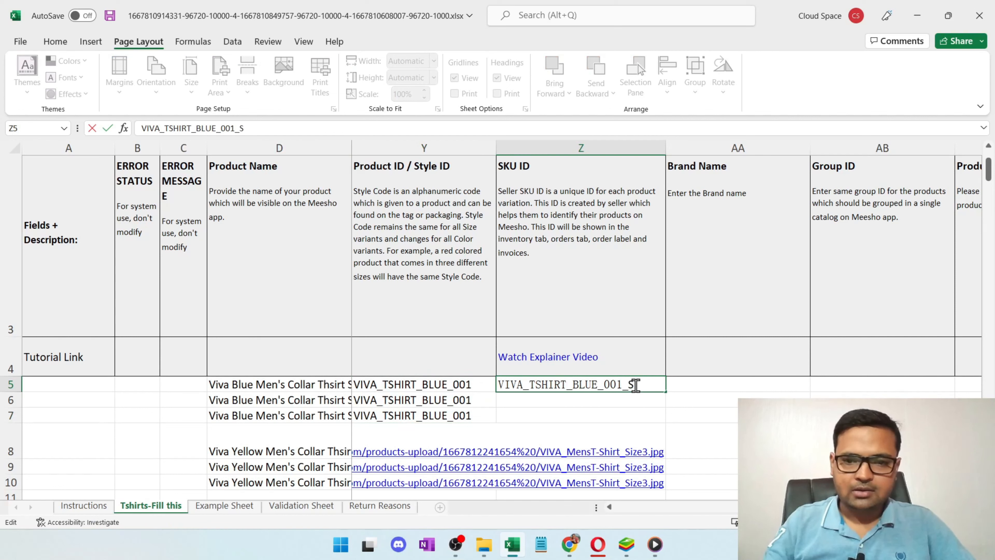
key("Return")
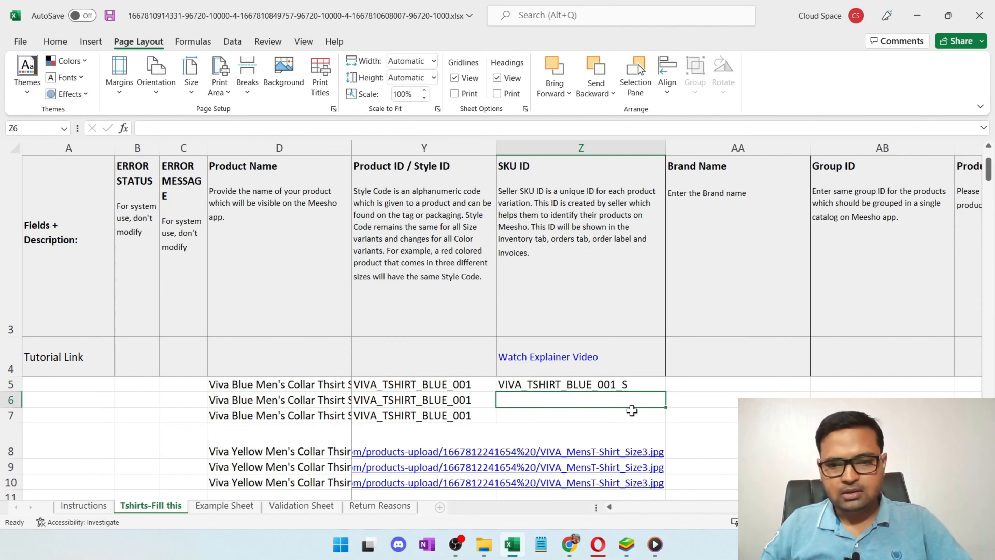
Fill the SKU ID from Z5 down to Z7, changing Z6 to VIVA_TSHIRT_BLUE_001_M and Z7 to VIVA_TSHIRT_BLUE_001_L.
left_click(640, 382)
left_click_drag(666, 392, 666, 424)
double_click(648, 400)
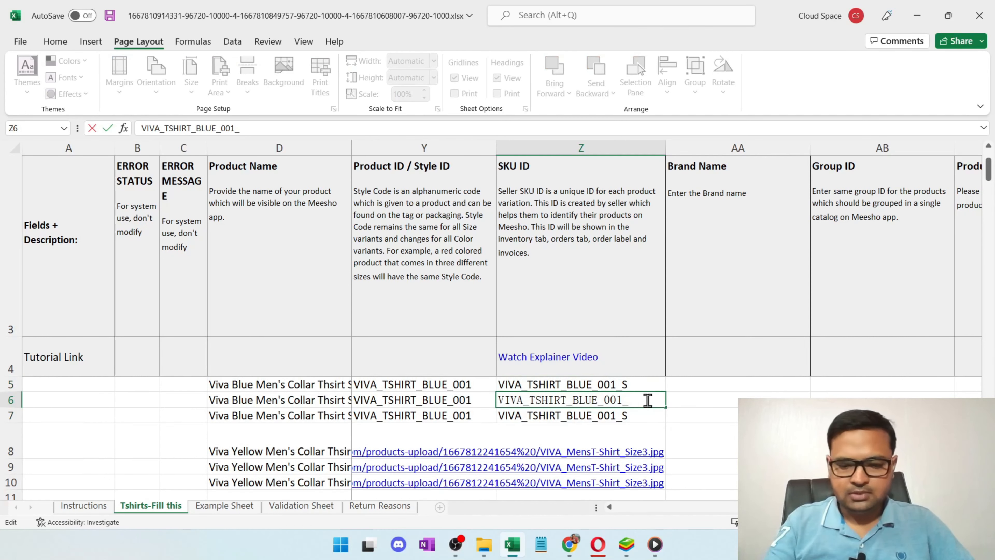
type("M")
key("Return")
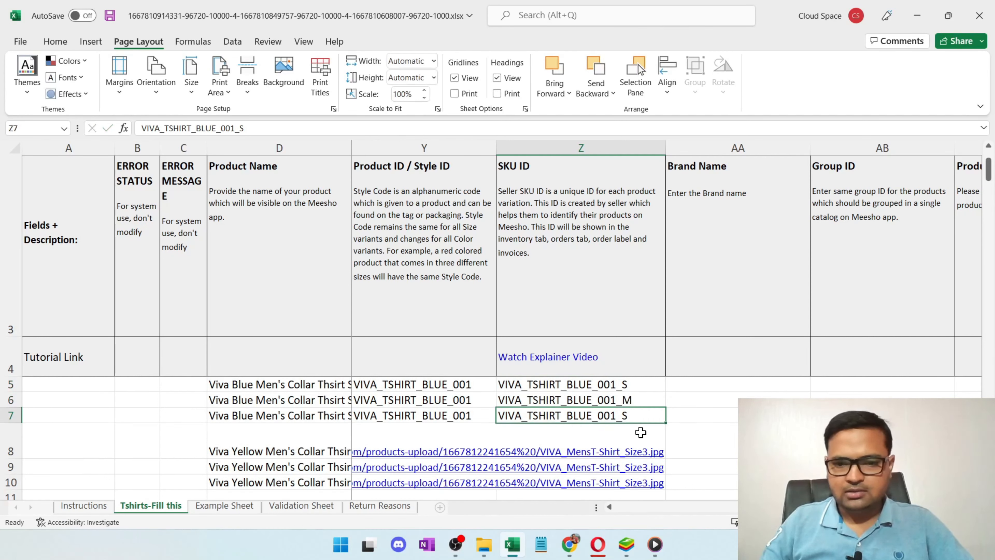
double_click(646, 416)
key("BackSpace")
type("L")
key("Return")
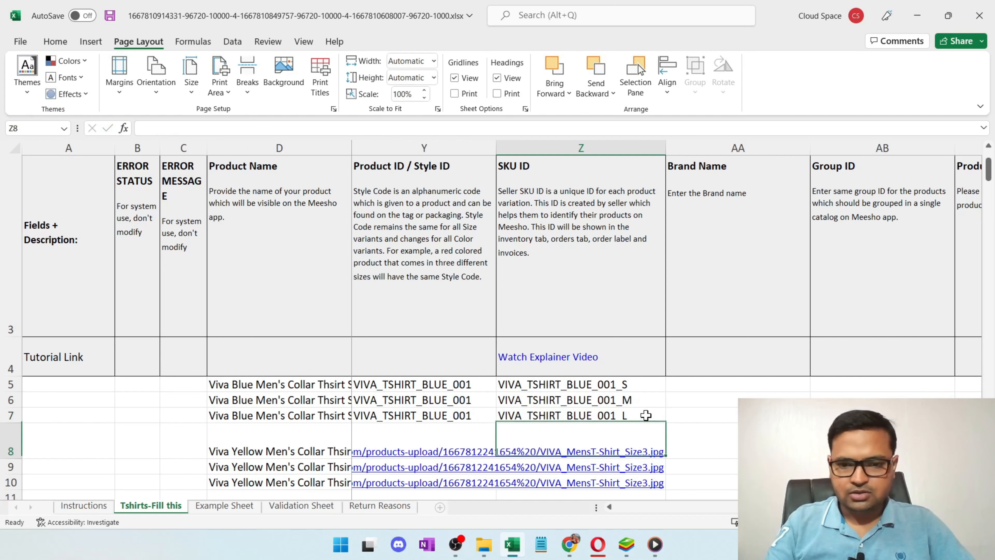
Enter VIVA_TSHIRT_YELLOW_001 as the Product ID / Style ID in Y8 for the first yellow T-shirt row.
scroll(450, 416, "down", 2)
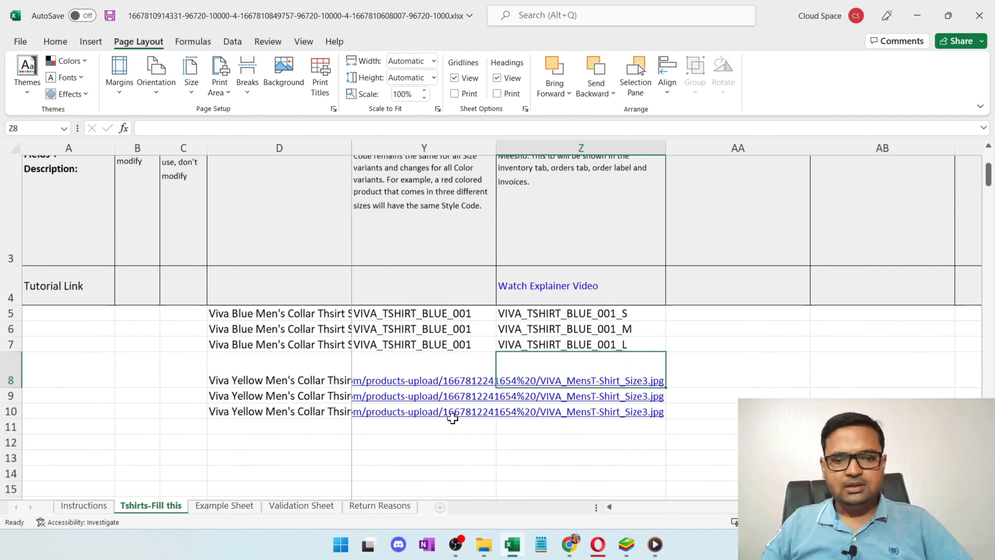
left_click(461, 341)
left_click(524, 340, "shift")
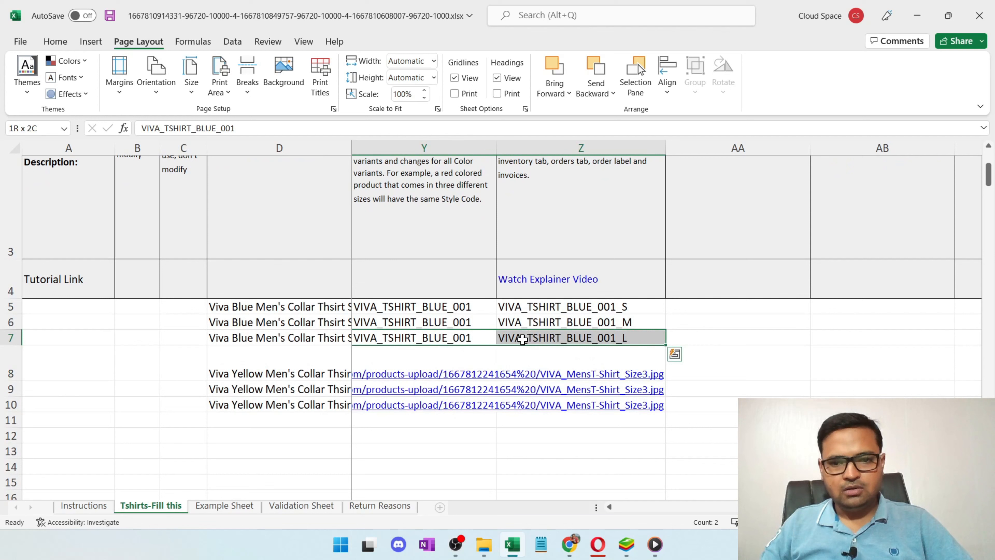
double_click(435, 373)
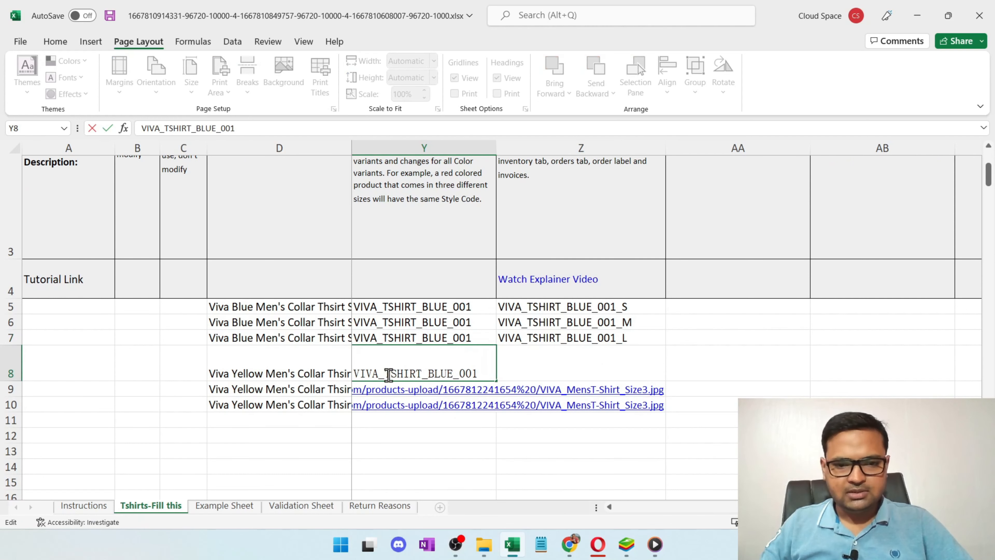
double_click(433, 374)
type("YELLOW")
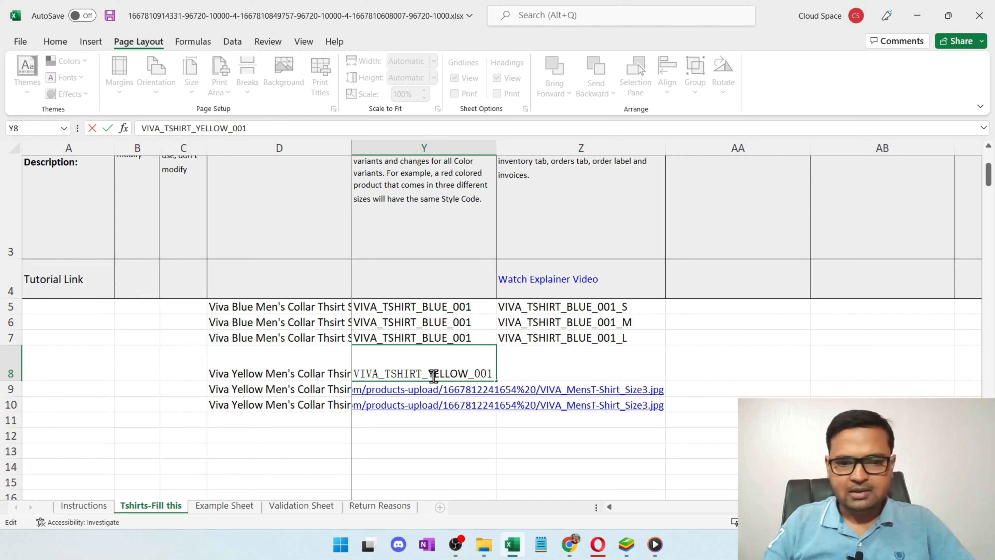
left_click(506, 369)
Copy the Product ID / Style ID from Y8 to Y9 and Y10 for the other yellow T-shirt rows.
left_click(480, 371)
key("ctrl+c")
left_click(472, 390)
key("ctrl+v")
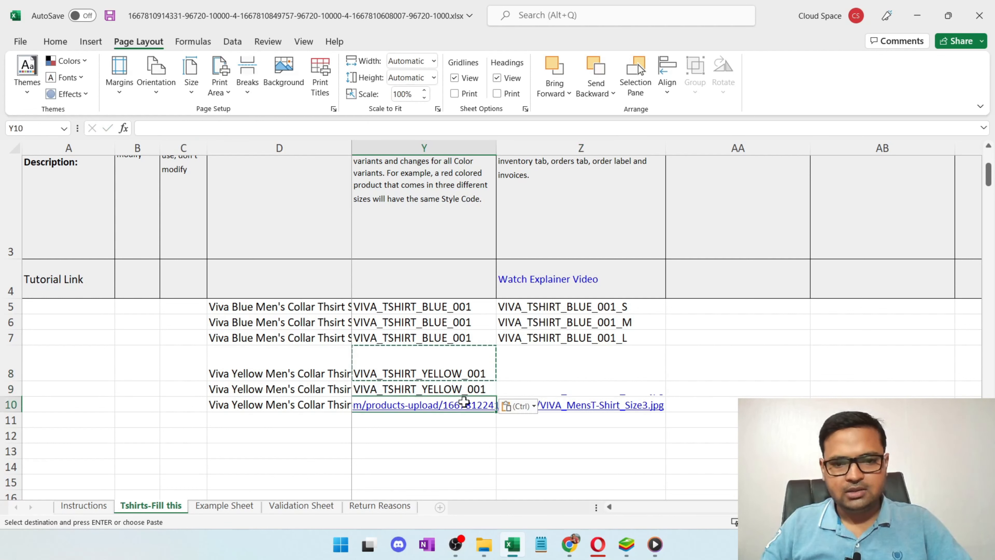
left_click(472, 404)
key("ctrl+v")
Enter VIVA_TSHIRT_YELLOW_001_S as the SKU ID in Z8, based on the copied yellow Product ID.
left_click(525, 371)
key("ctrl+v")
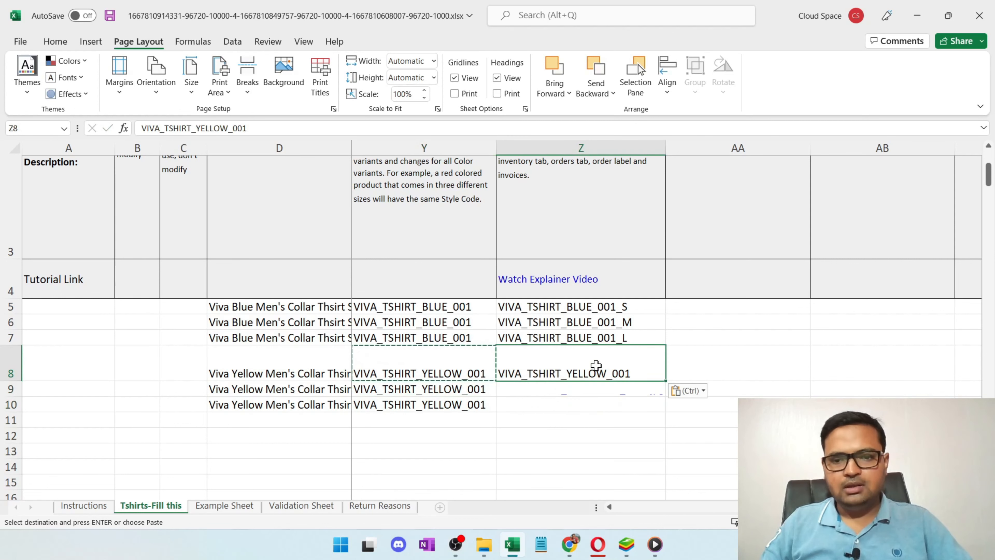
double_click(636, 373)
type("_")
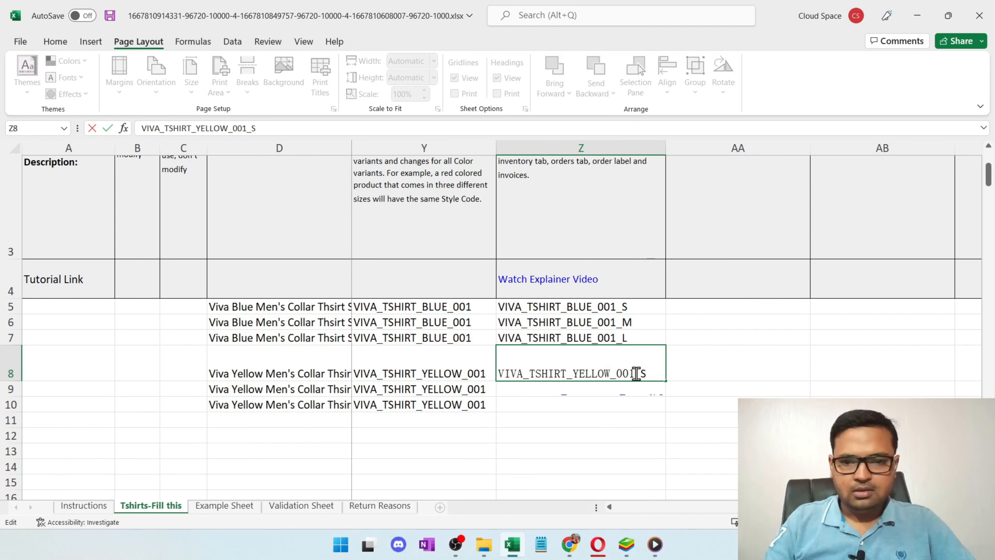
type("S")
left_click(630, 418)
Fill the SKU ID from Z8 down to Z10, changing Z9 to VIVA_TSHIRT_YELLOW_001_M and Z10 to VIVA_TSHIRT_YELLOW_001_L.
left_click(626, 373)
left_click_drag(666, 381, 666, 415)
double_click(654, 391)
key("BackSpace")
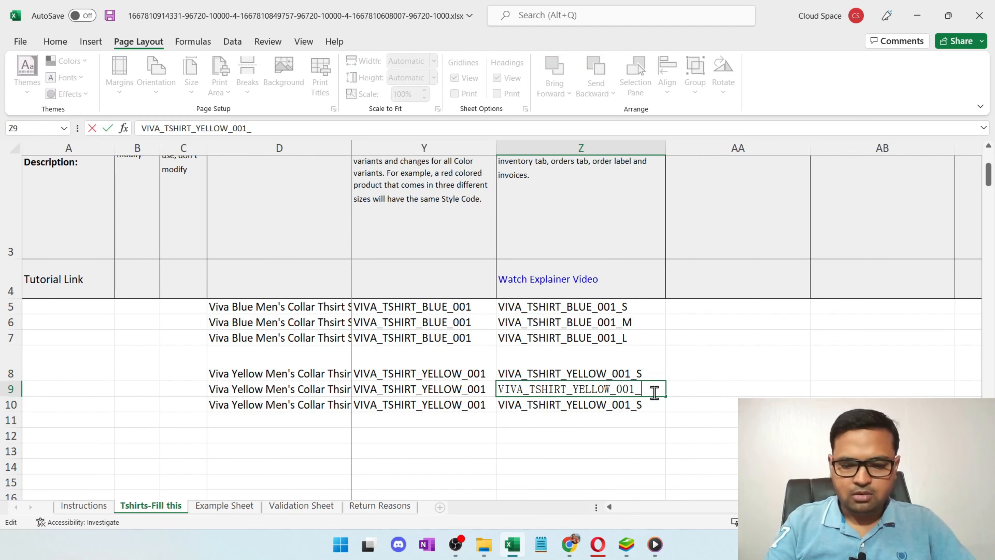
type("M")
key("Return")
double_click(653, 405)
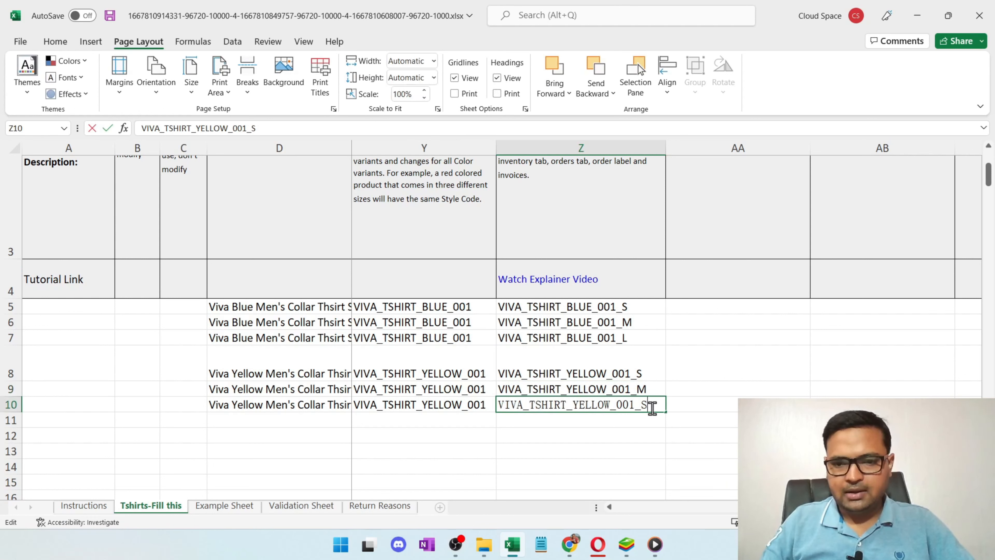
key("BackSpace")
type("L")
key("Return")
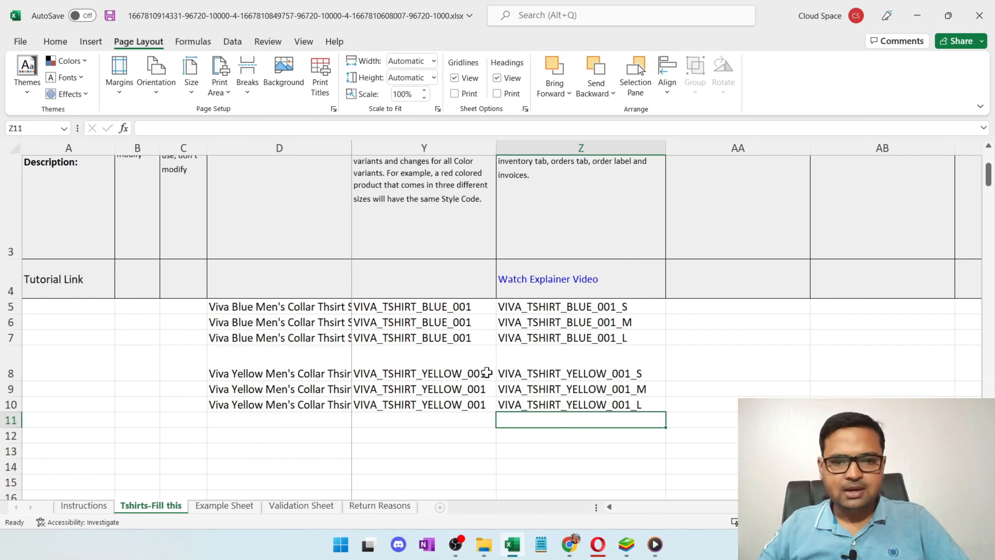
Review the Product ID and SKU ID entries and examine the descriptions of the neighbouring optional fields, including Brand Name.
scroll(532, 375, "up", 1)
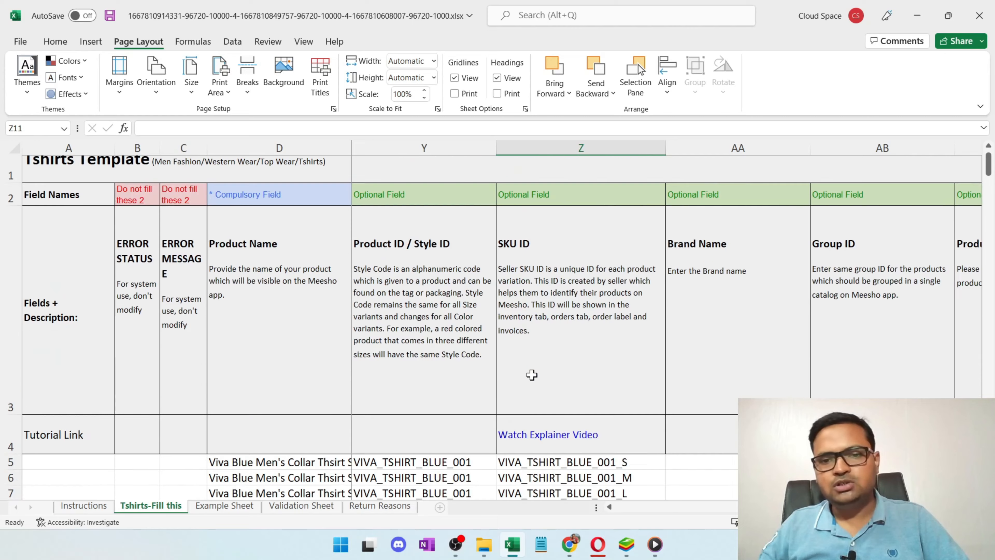
scroll(531, 375, "down", 1)
scroll(532, 375, "up", 1)
scroll(532, 375, "down", 1)
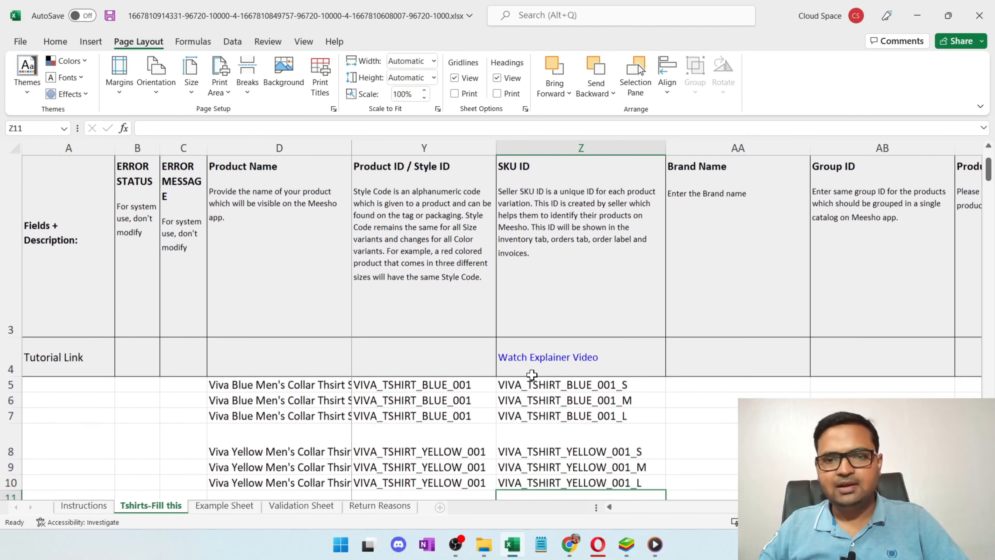
scroll(645, 395, "up", 1)
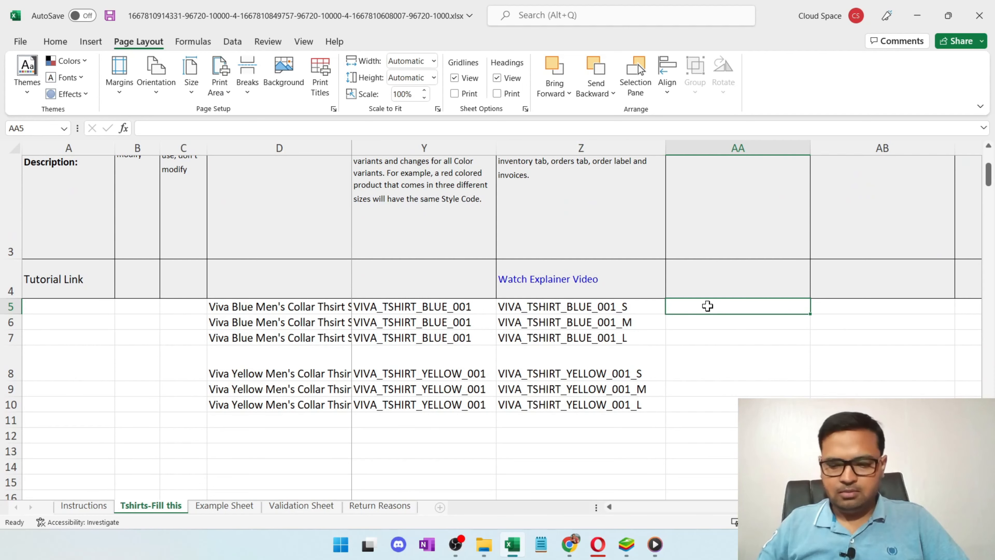
key("Right")
key("Right")
key("Right")
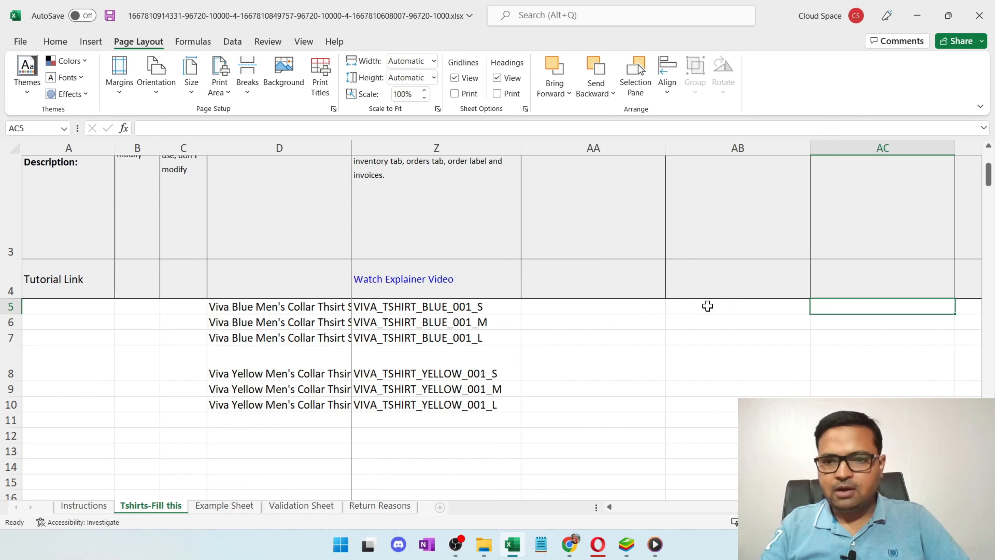
key("Left")
key("Left")
key("Left")
key("Left")
key("Left")
key("Right")
key("Right")
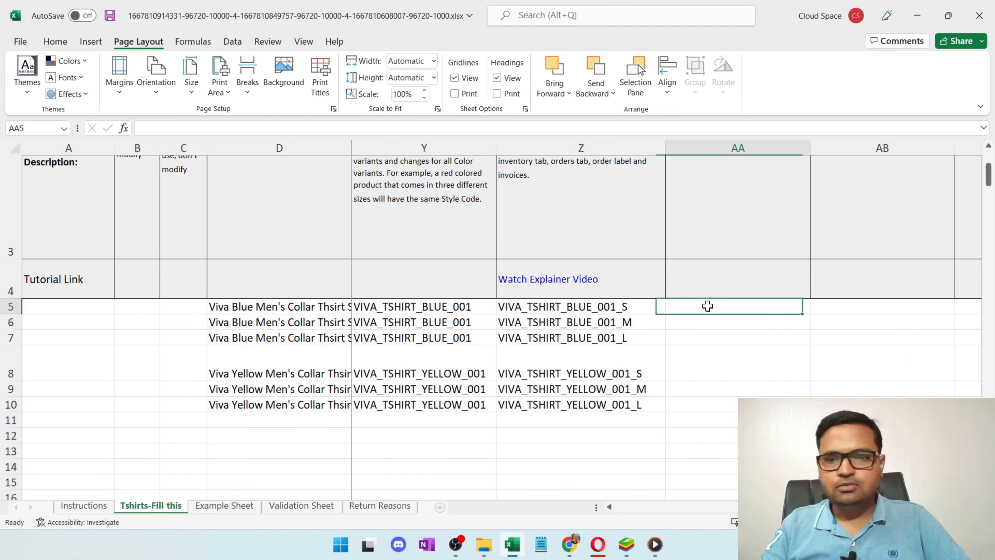
key("Up")
key("Up")
key("Up")
key("Down")
key("Down")
key("Down")
key("Down")
key("Down")
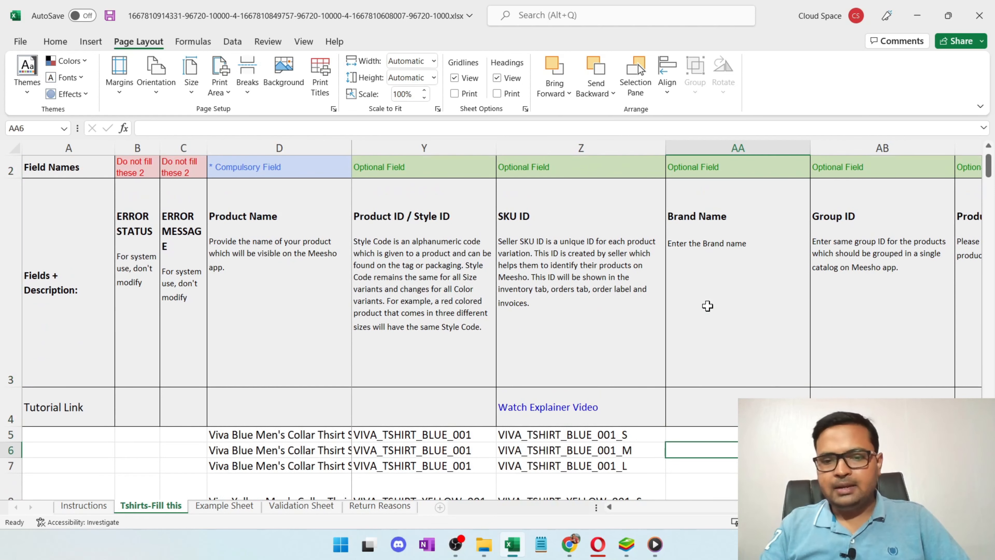
scroll(708, 305, "down", 2)
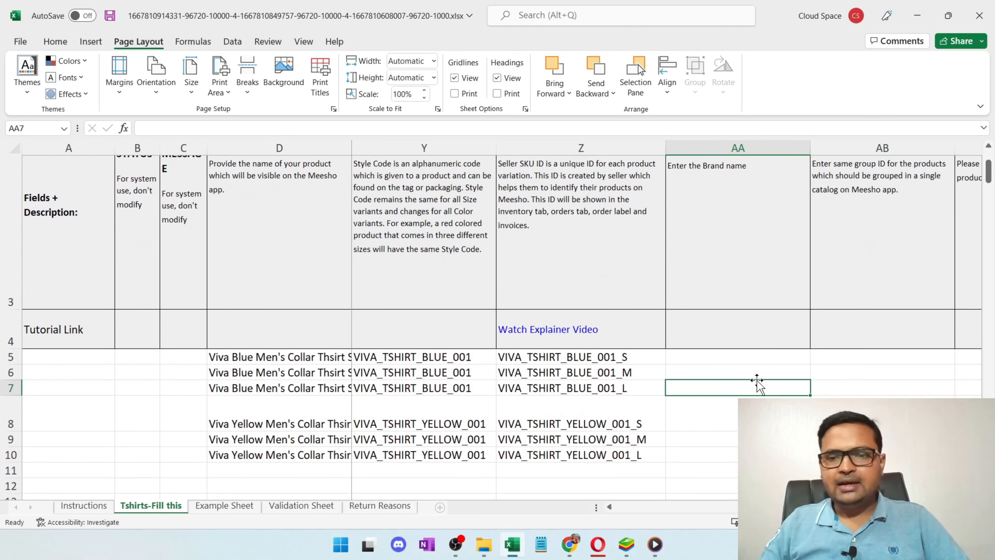
Enter Viva Fashion as the Brand Name in AA5 and copy it to AA6 through AA10.
left_click(757, 361)
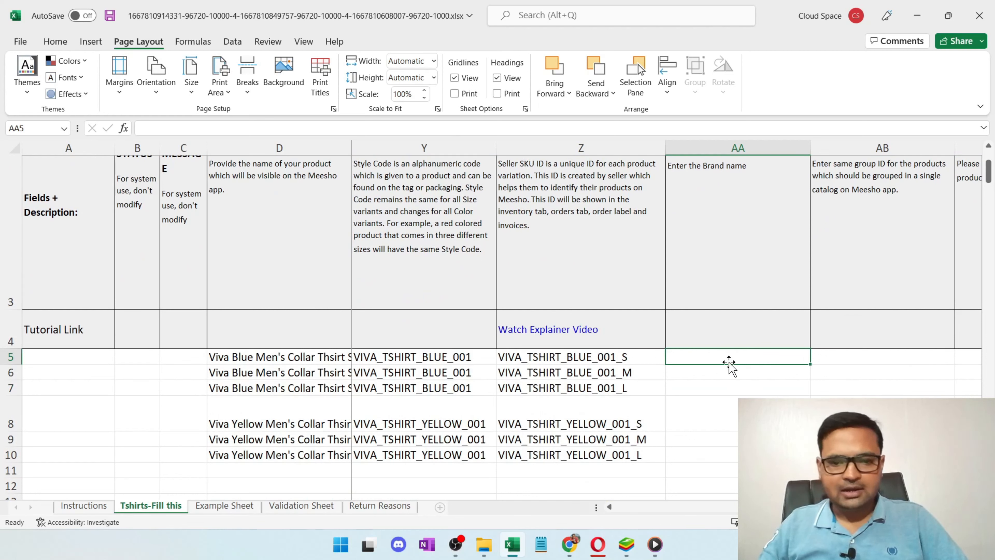
type("Viva Fashion")
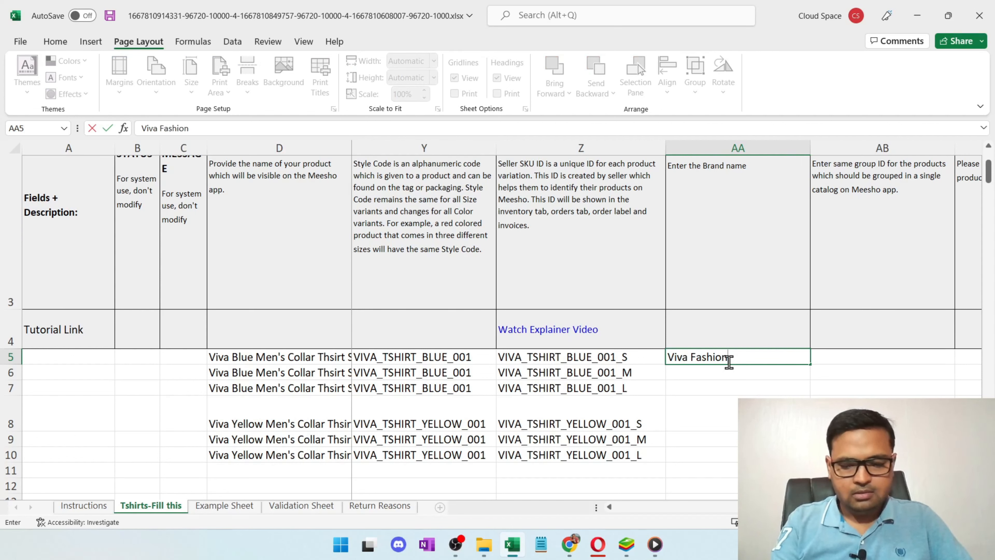
key("Return")
left_click(727, 355)
key("ctrl+c")
left_click_drag(735, 371, 734, 448)
key("ctrl+v")
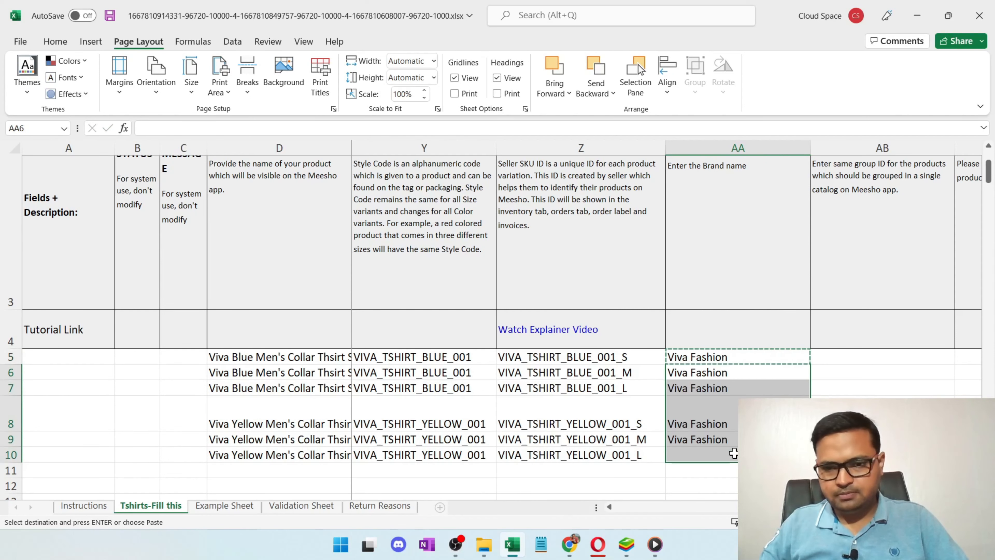
Select AB5 in the Group ID column and read that field's description.
left_click(868, 360)
scroll(867, 365, "up", 1)
scroll(867, 366, "up", 1)
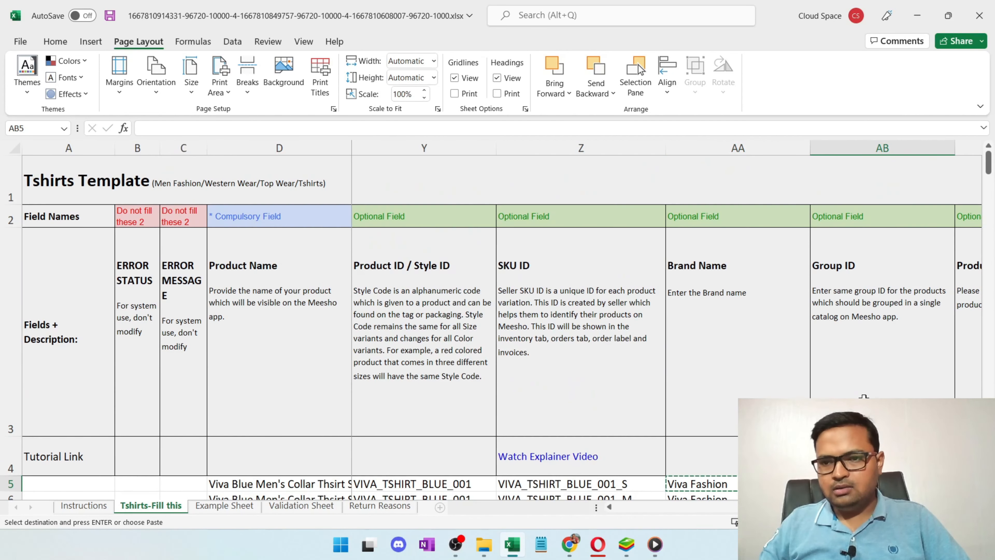
scroll(869, 351, "down", 1)
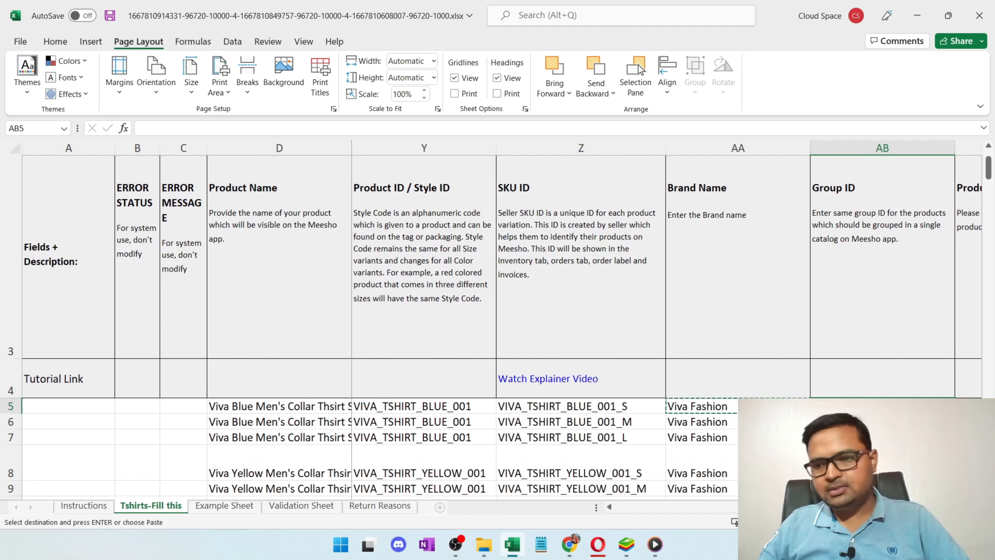
scroll(730, 427, "right", 1)
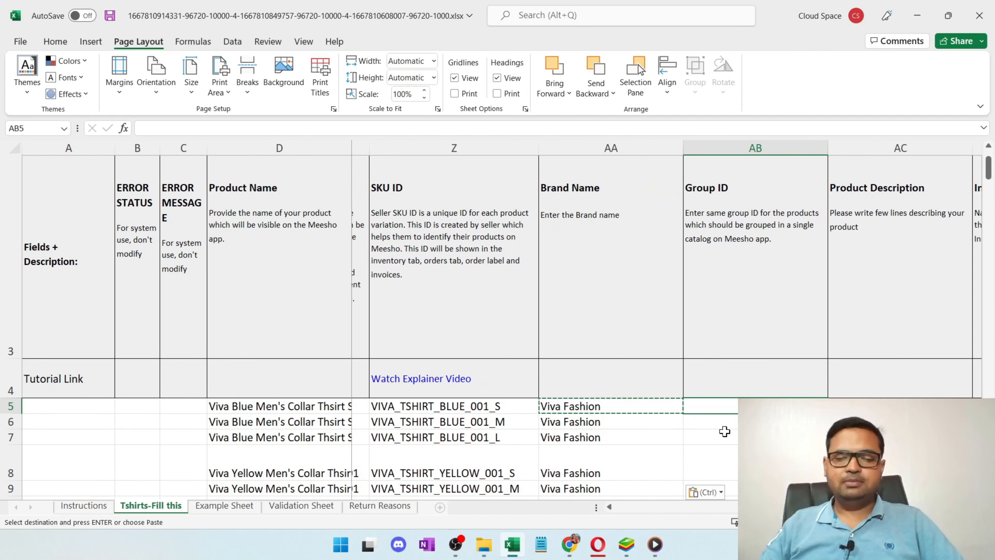
Switch to BlueStacks App Player and examine the similar products grouped under the navy striped T-shirt listing on Meesho, then return to Excel.
left_click(654, 543)
left_click(245, 235)
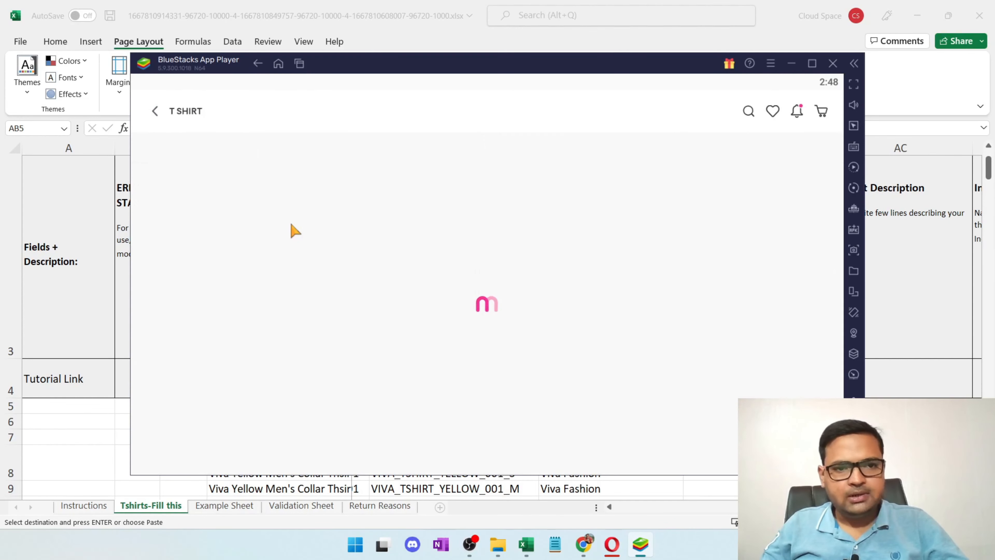
scroll(510, 320, "down", 2)
scroll(511, 322, "down", 5)
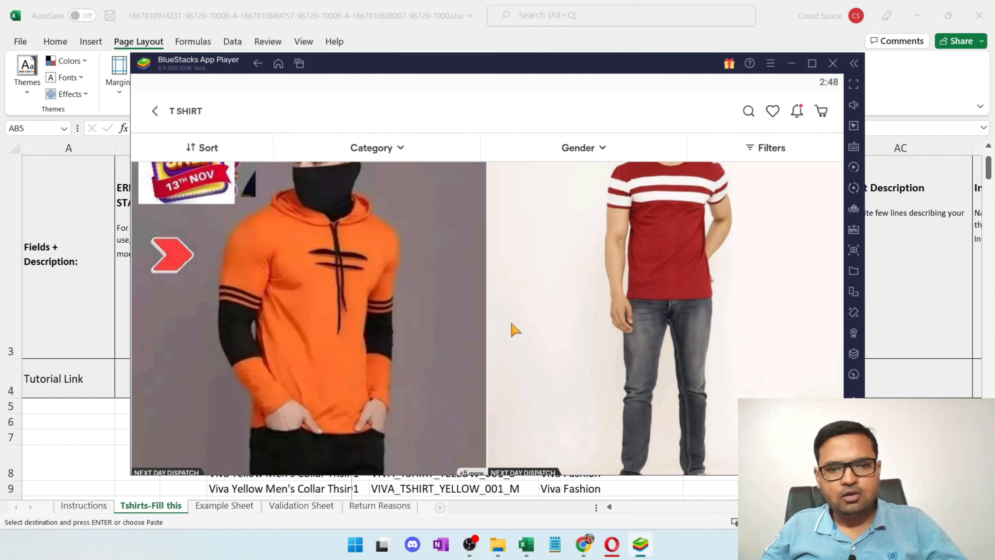
scroll(511, 329, "up", 2)
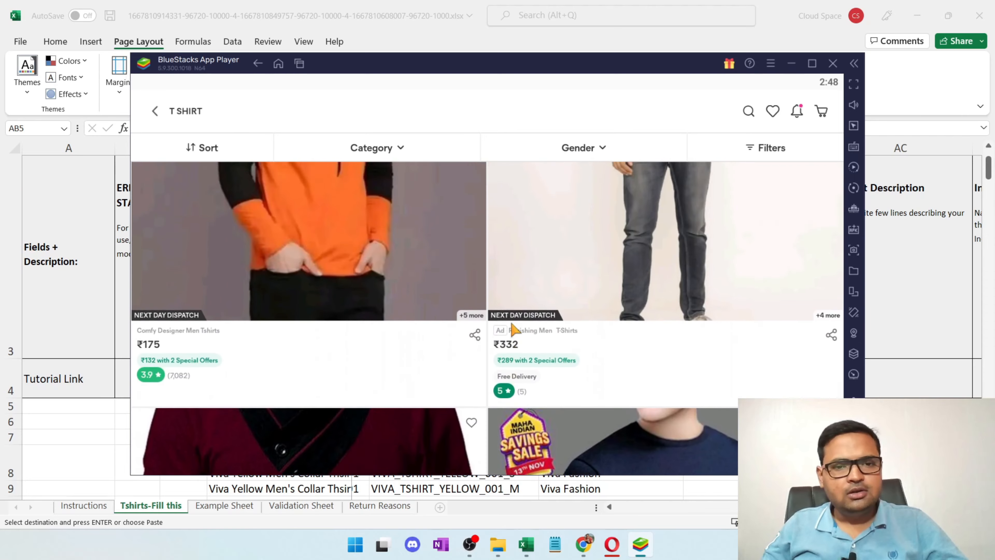
scroll(549, 337, "down", 4)
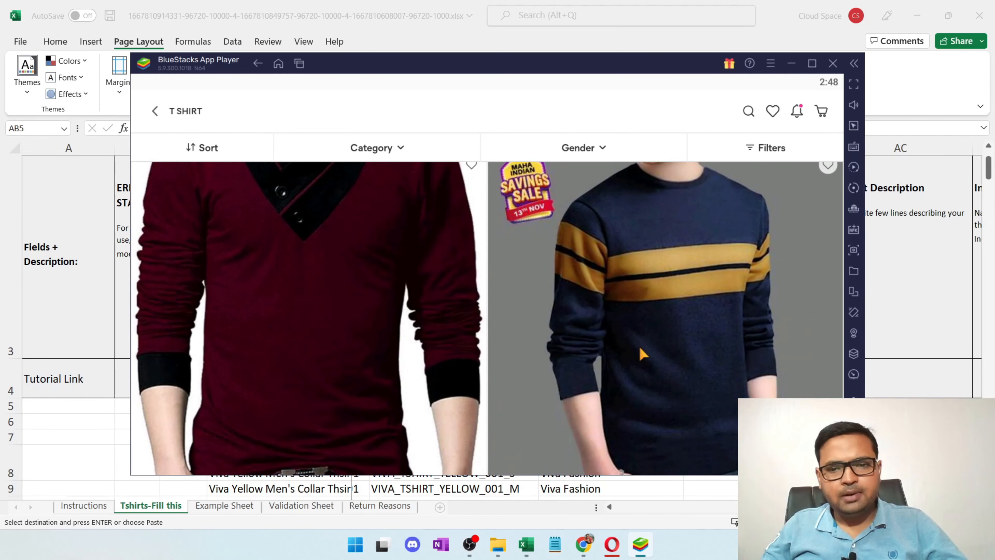
left_click(641, 354)
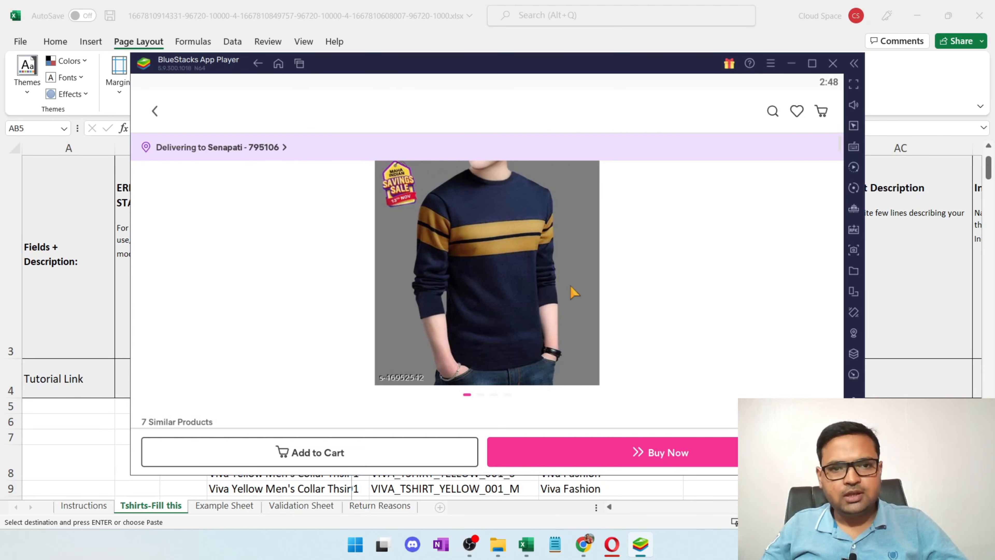
scroll(572, 290, "down", 4)
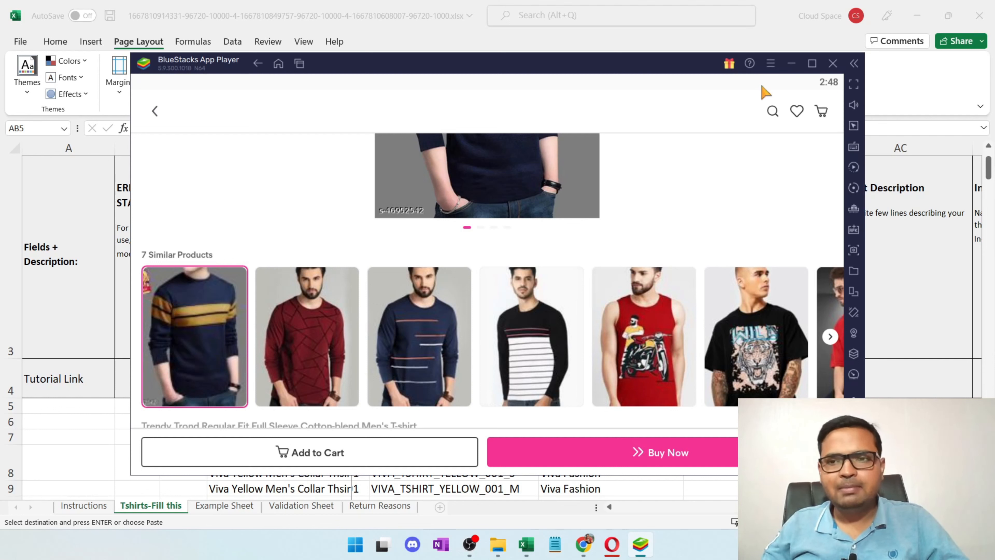
left_click(791, 73)
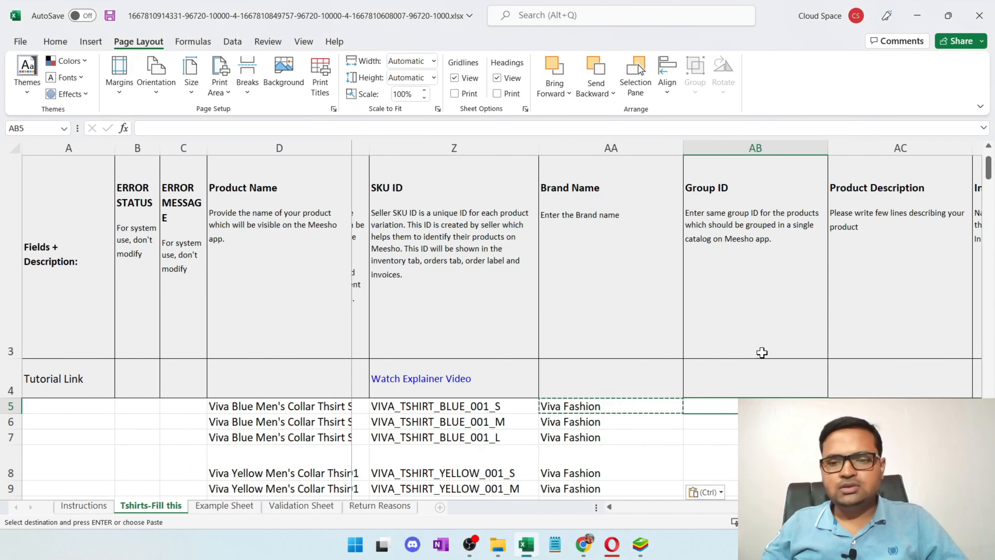
Choose Group 01 as the Group ID in AB5 and copy it to AB6 through AB10.
scroll(762, 352, "down", 2)
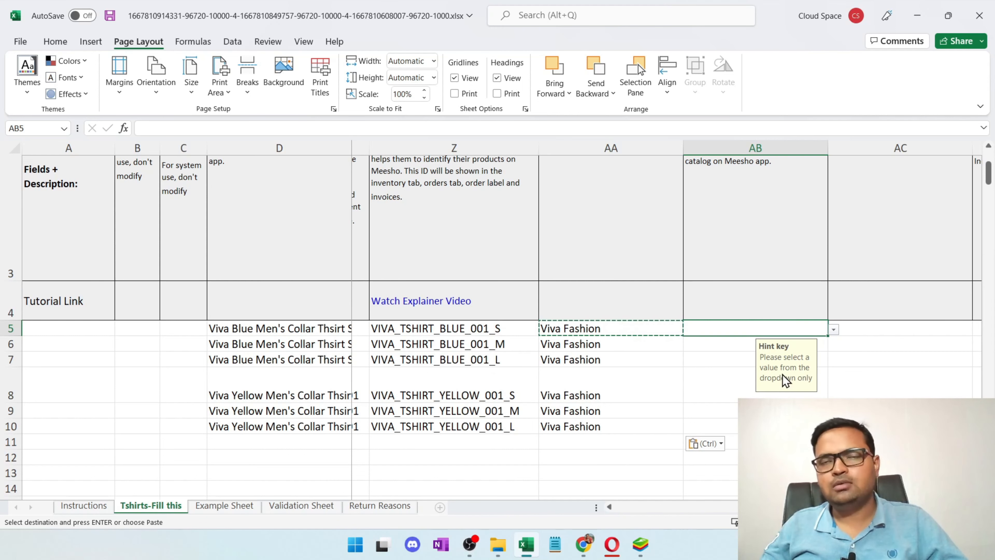
left_click(833, 329)
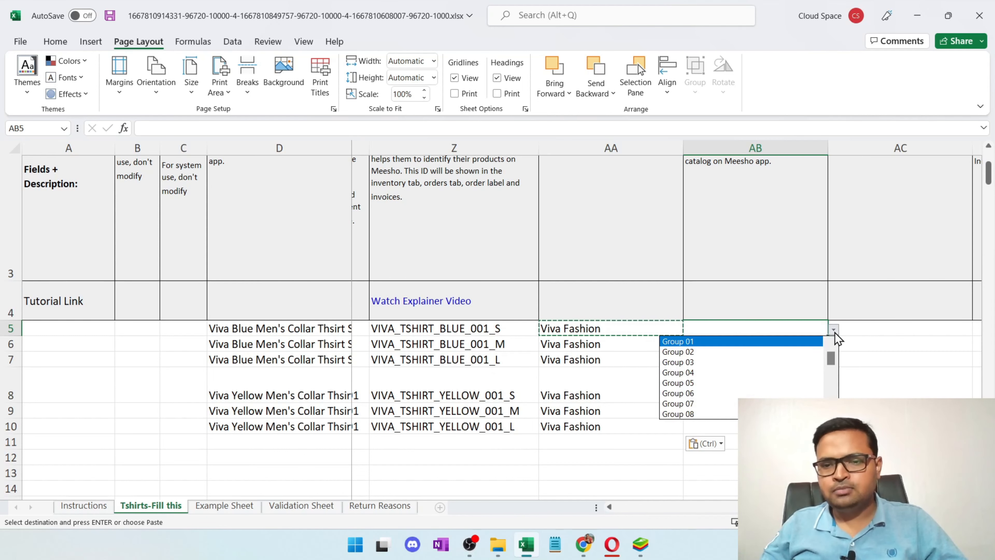
left_click(810, 344)
key("ctrl+c")
left_click_drag(735, 344, 734, 427)
key("ctrl+v")
left_click(657, 438)
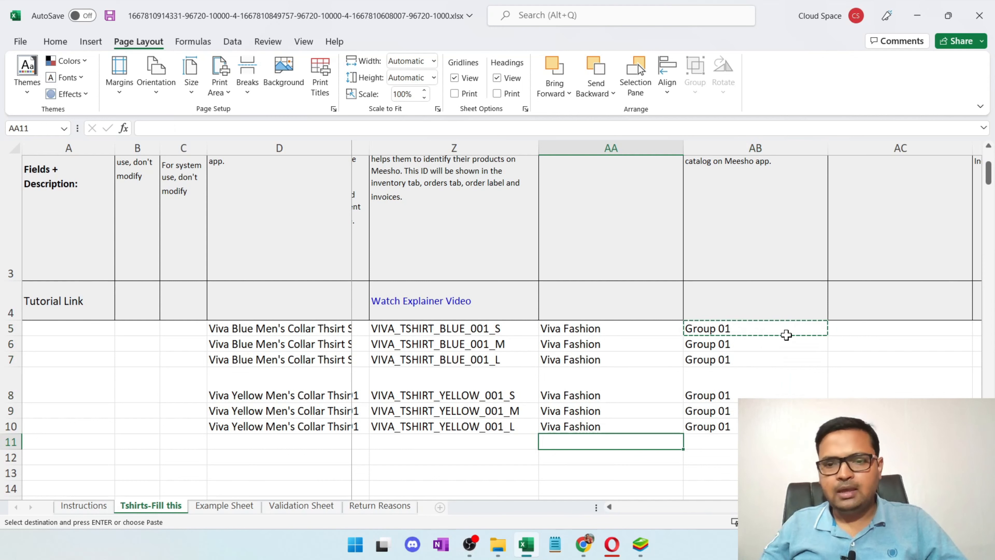
Examine the Group ID choices for the first yellow T-shirt in AB8 and close the list without changing the value.
left_click(732, 399)
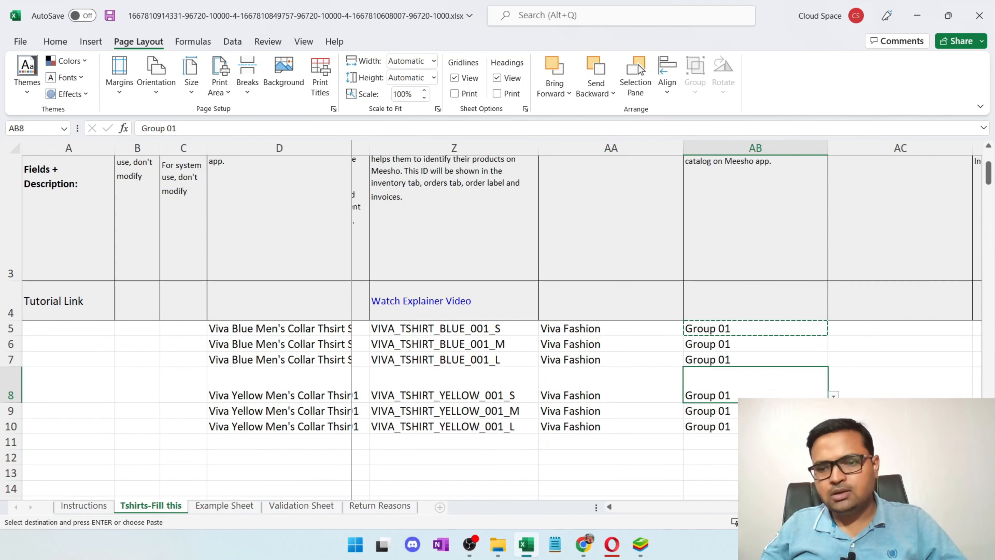
left_click(833, 395)
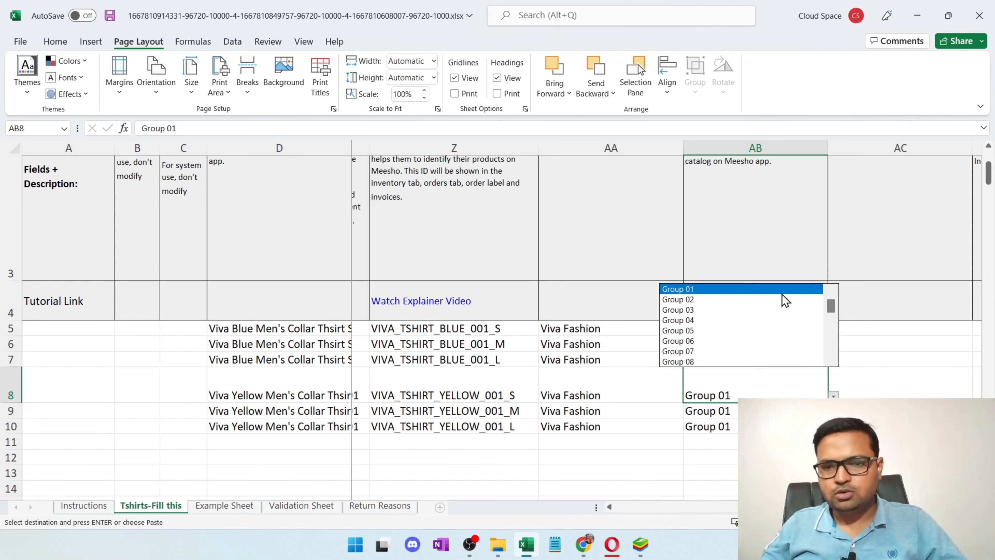
key("Escape")
key("Escape")
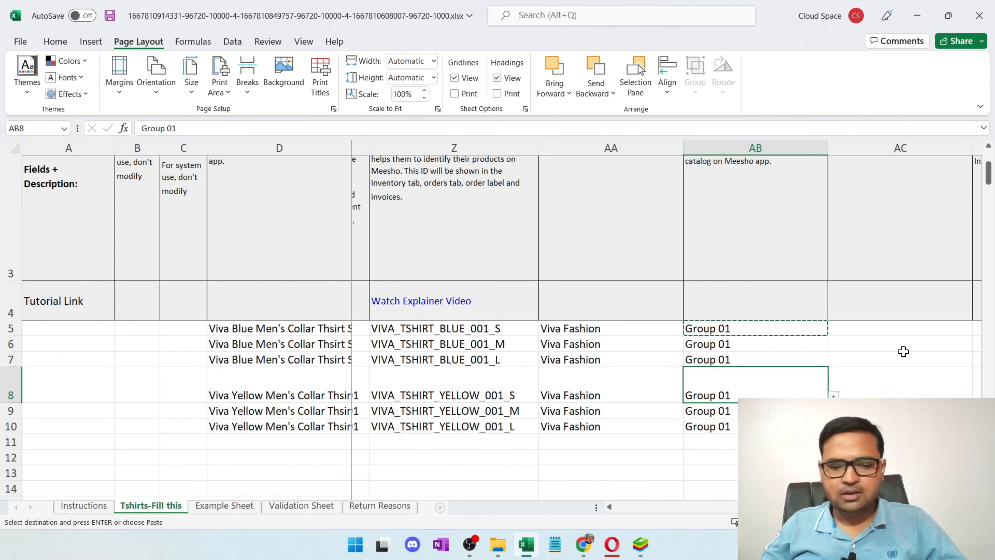
left_click(903, 352)
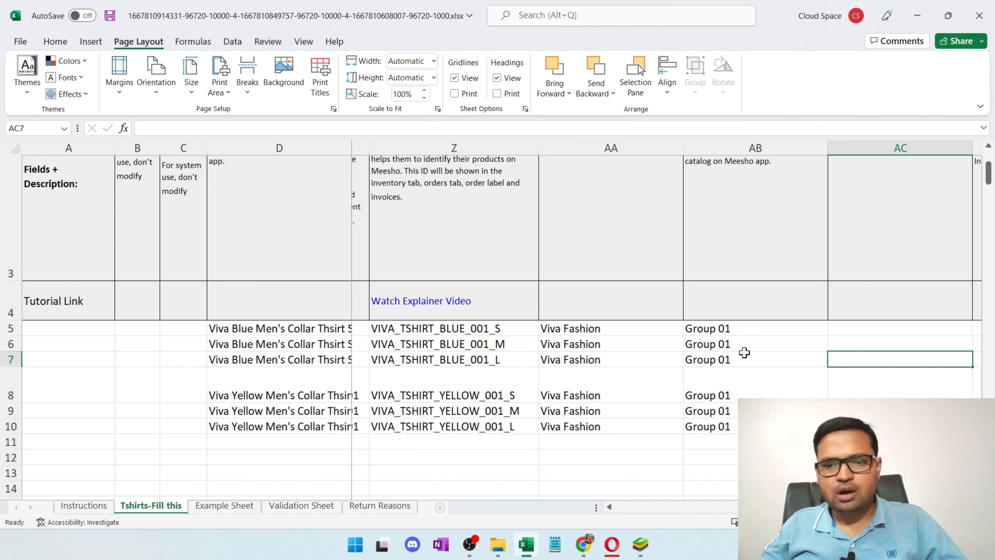
left_click(734, 381)
scroll(750, 311, "down", 1)
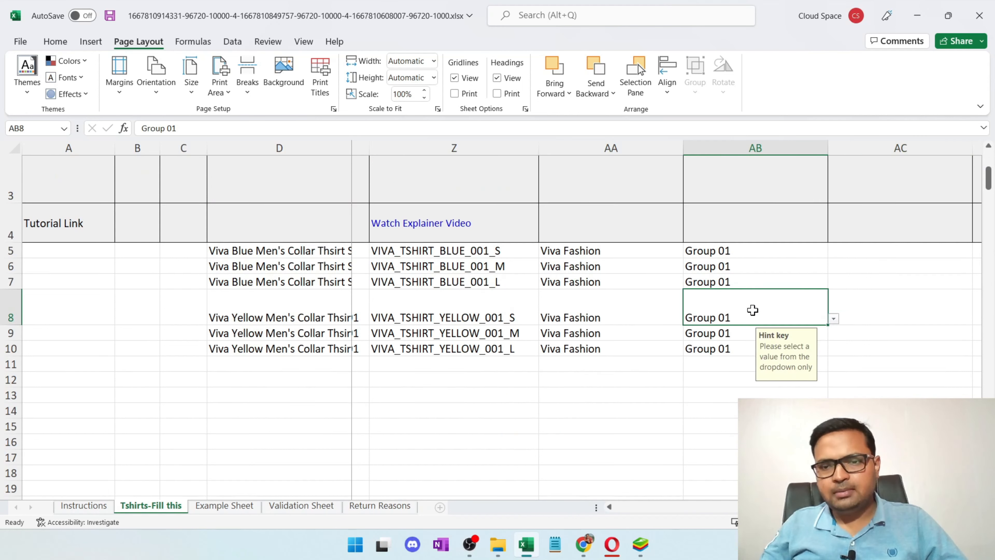
scroll(752, 310, "up", 2)
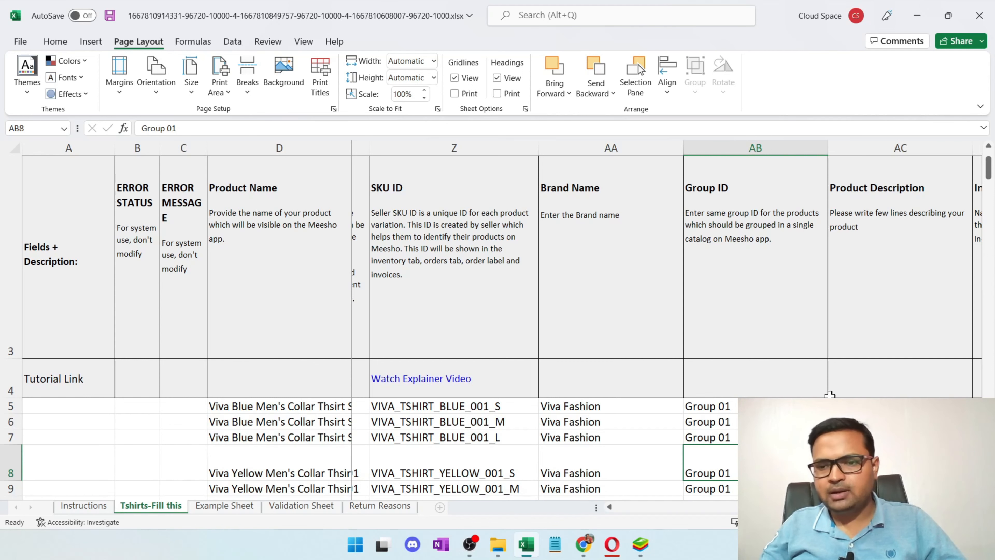
Select AC5 in the Product Description column, switch to Opera and examine the LEVI'S striped polo T-shirt listing on Flipkart.
left_click(899, 406)
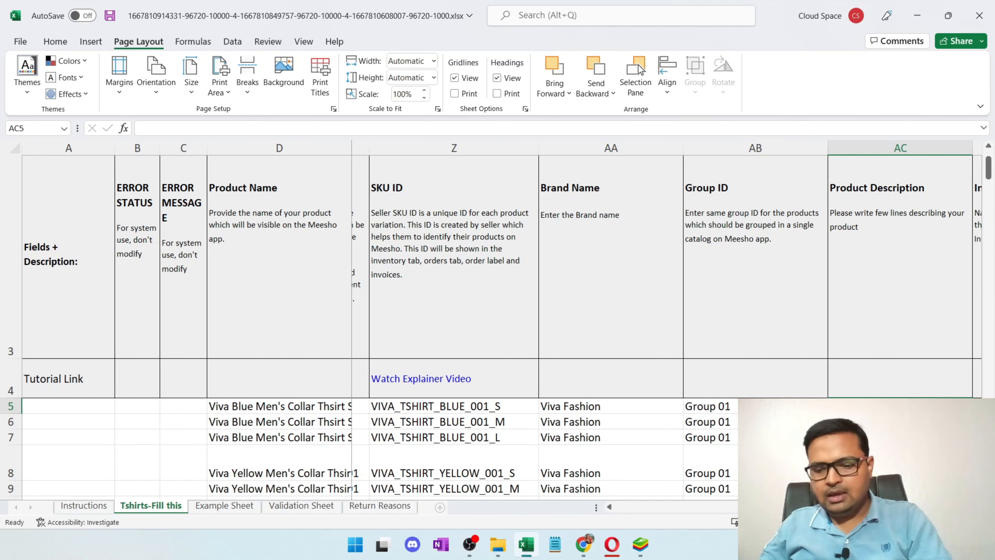
key("Right")
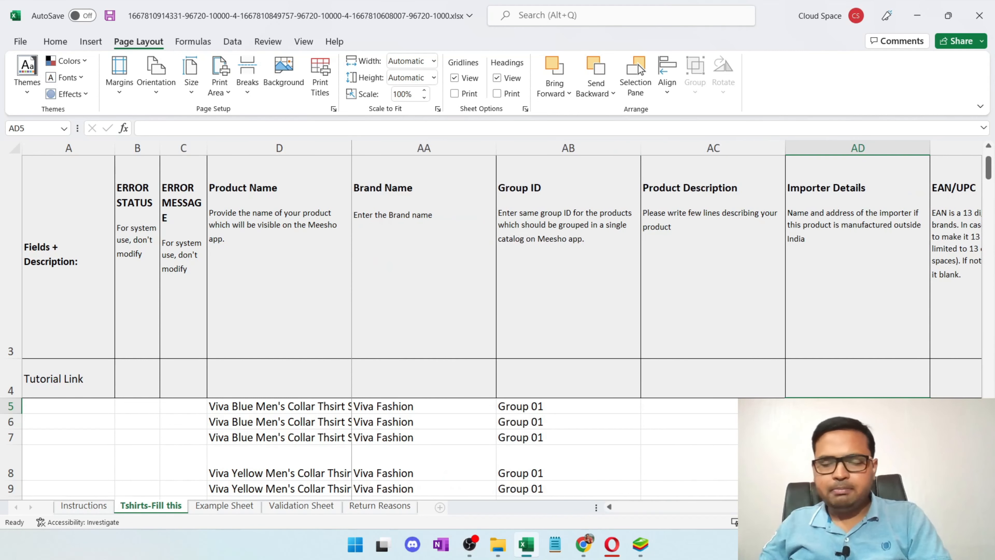
left_click(717, 407)
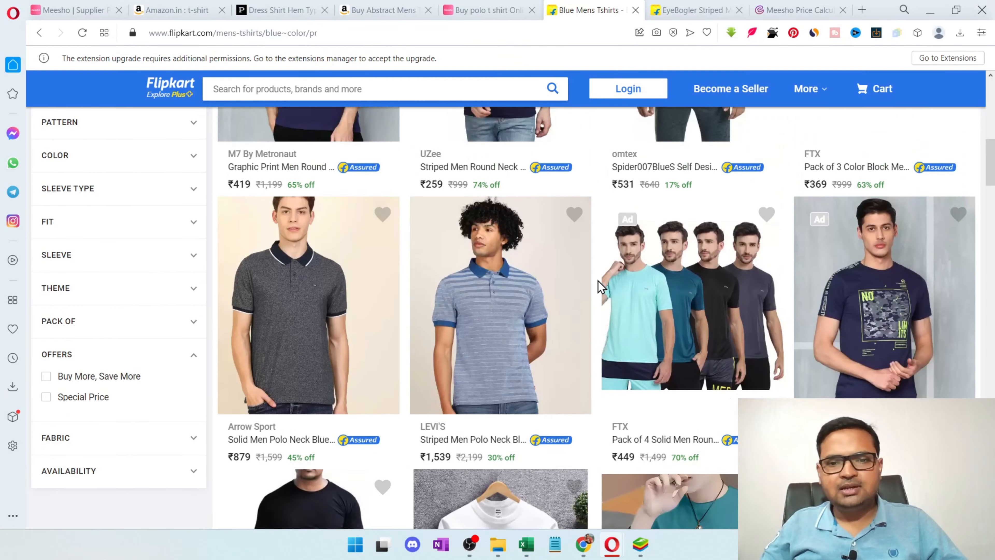
scroll(515, 362, "up", 2)
left_click(515, 362)
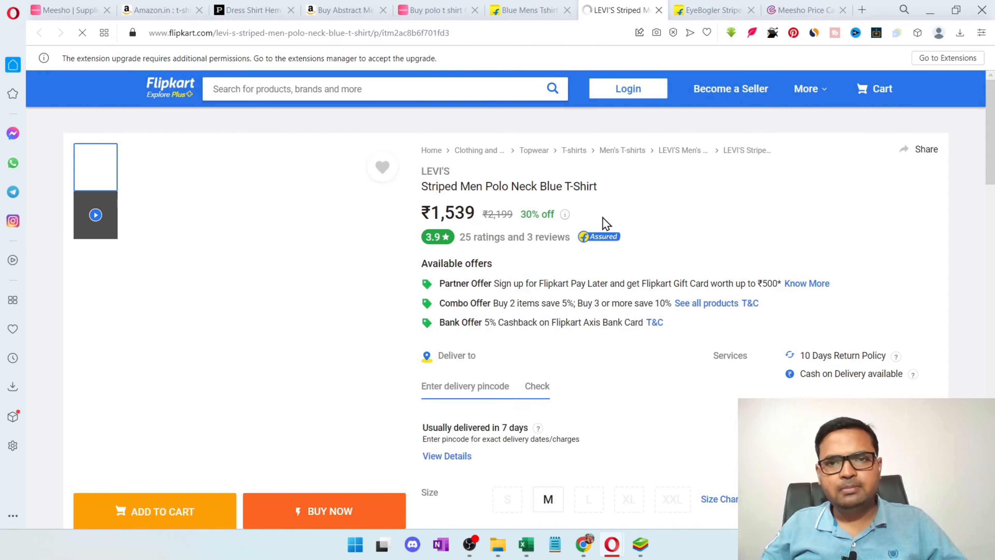
scroll(623, 317, "down", 5)
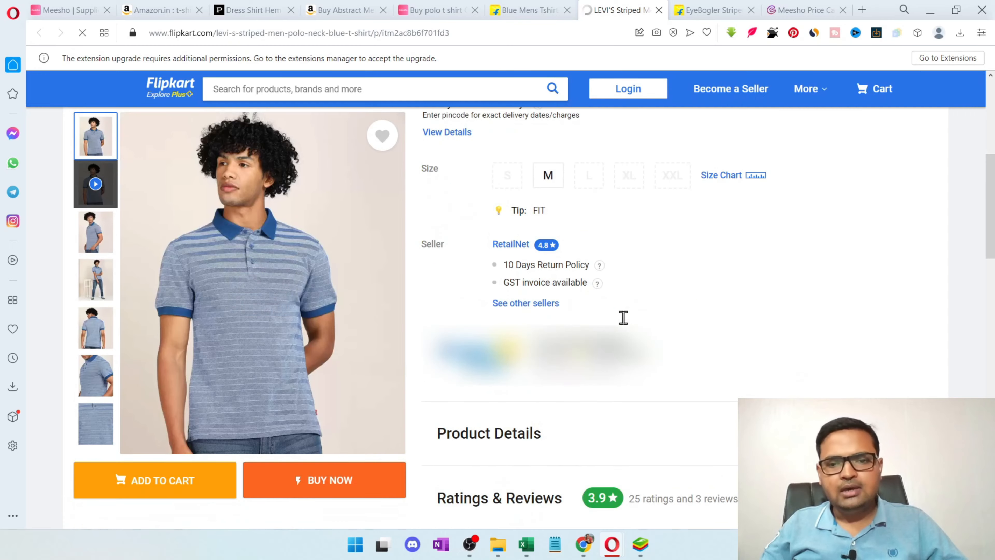
scroll(623, 320, "down", 8)
scroll(623, 324, "up", 8)
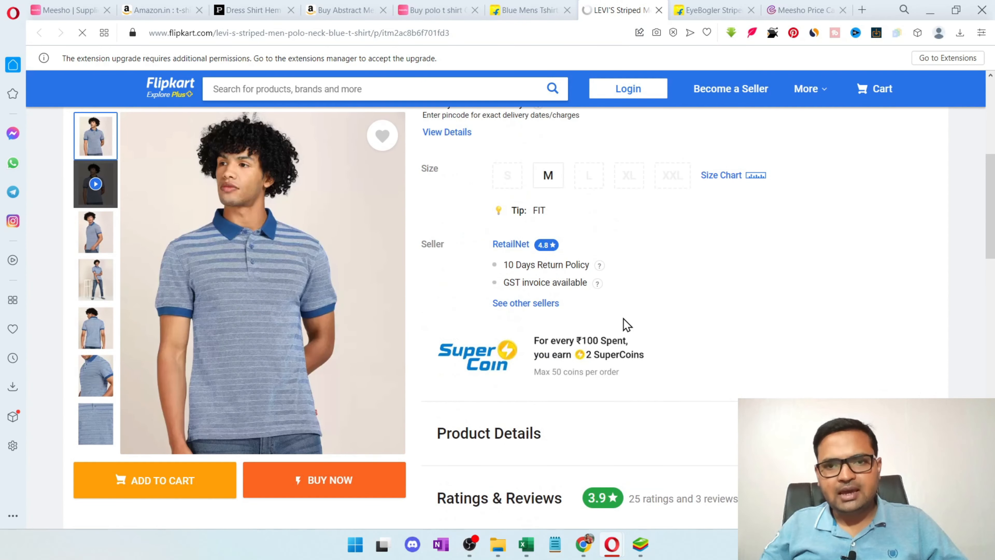
Copy the bullet-point description from the Amazon Abstract Mens T-shirt listing and paste it into AC5 through AC10 in Excel.
left_click(345, 11)
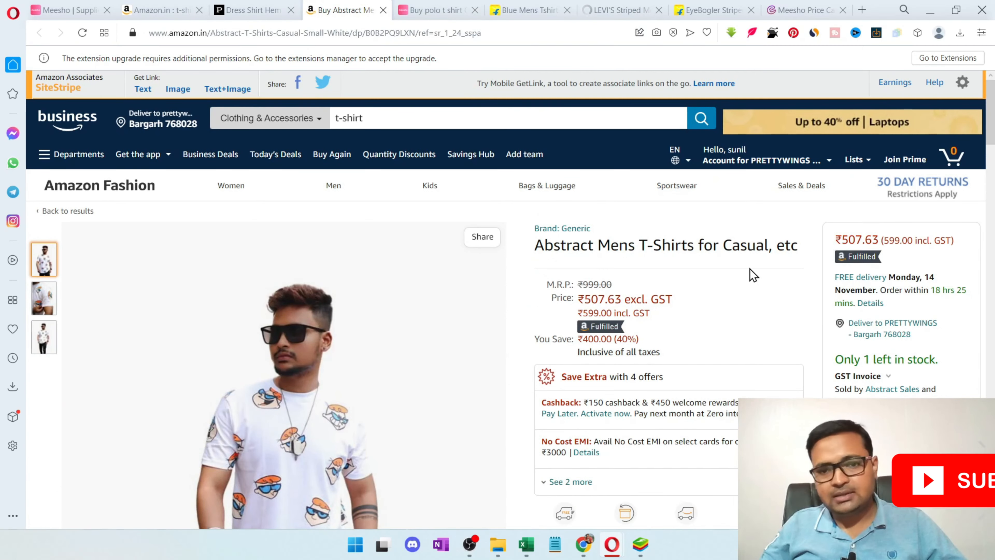
scroll(751, 276, "down", 10)
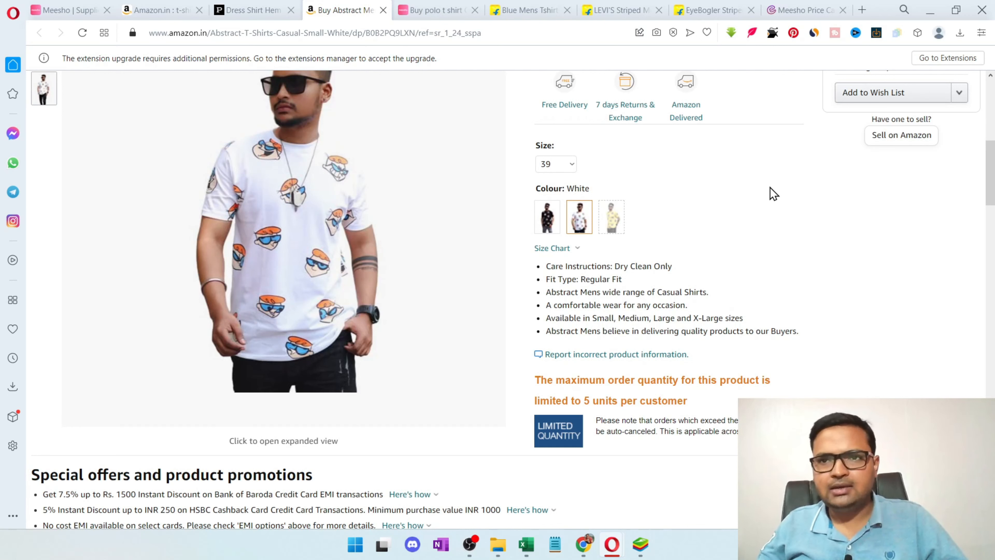
left_click_drag(542, 261, 822, 335)
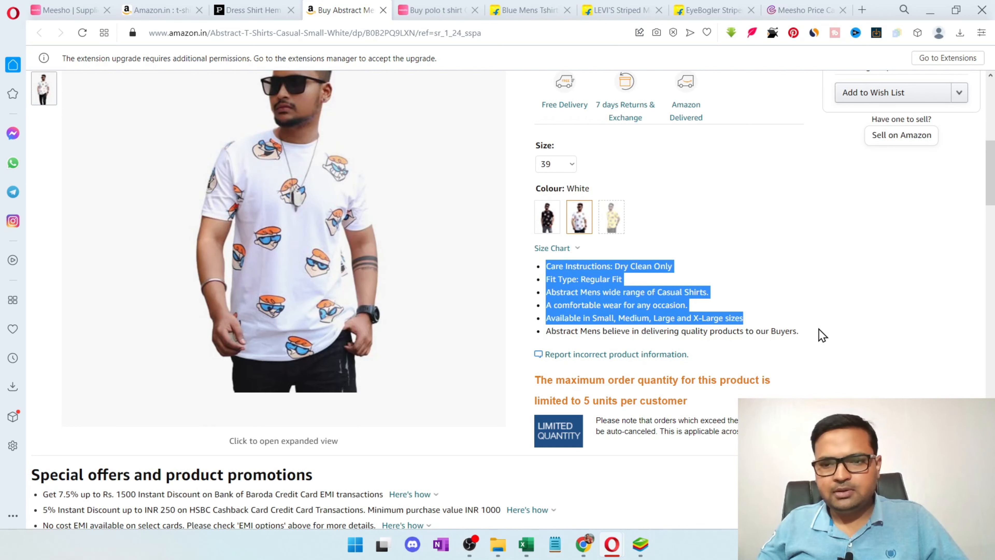
left_click(802, 334, "shift")
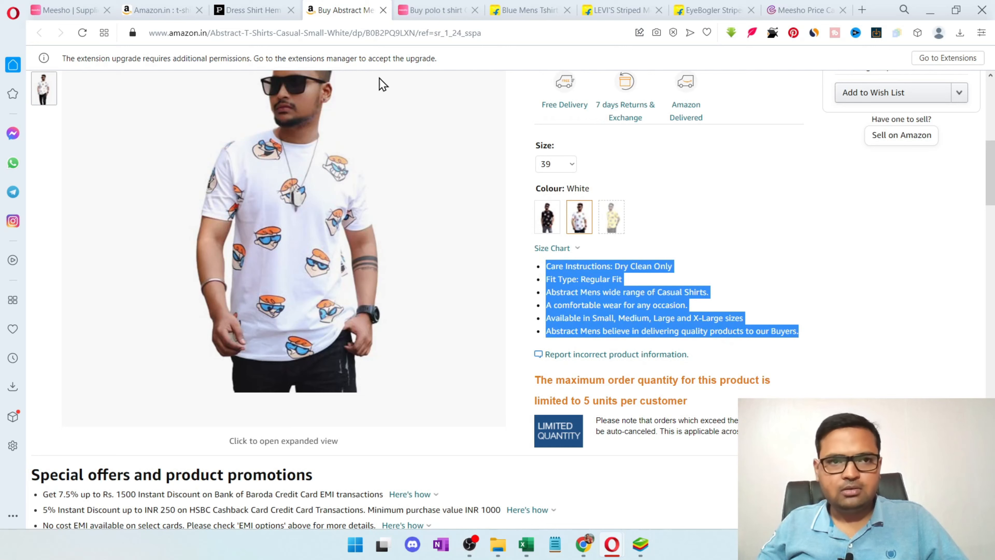
left_click(533, 548)
left_click(507, 127)
key("ctrl+v")
key("Return")
left_click(747, 320)
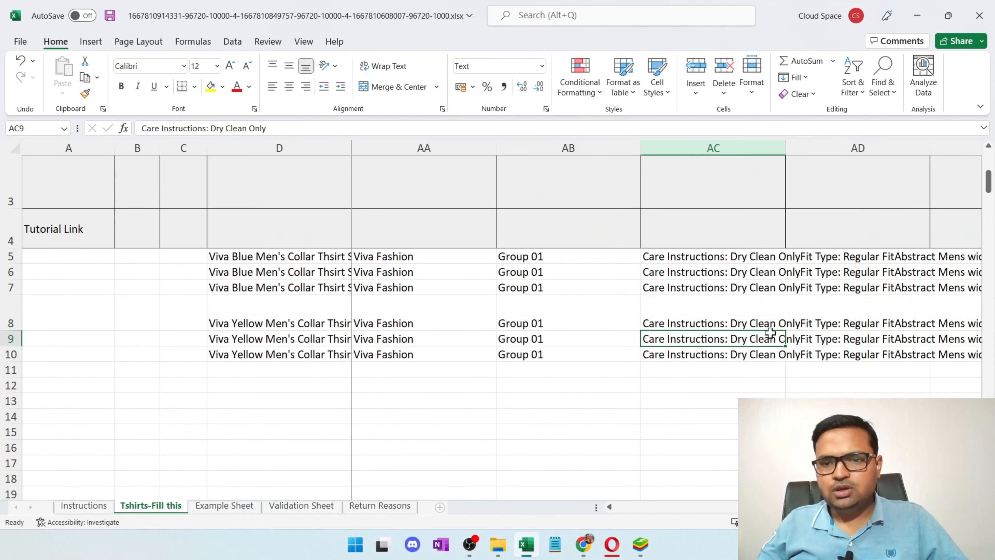
Read the descriptions of the Importer Details and EAN/UPC fields in columns AD and AE.
scroll(767, 325, "up", 2)
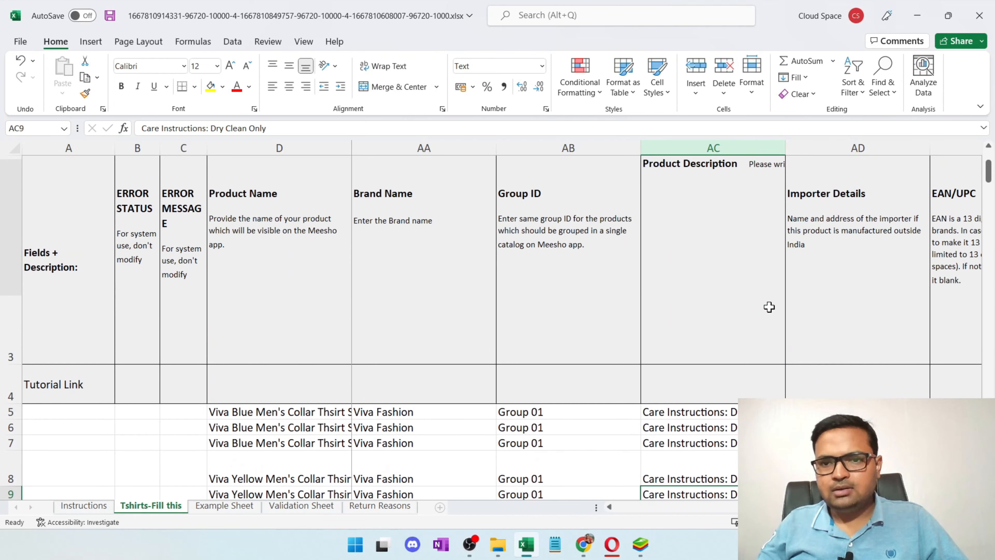
left_click(954, 411)
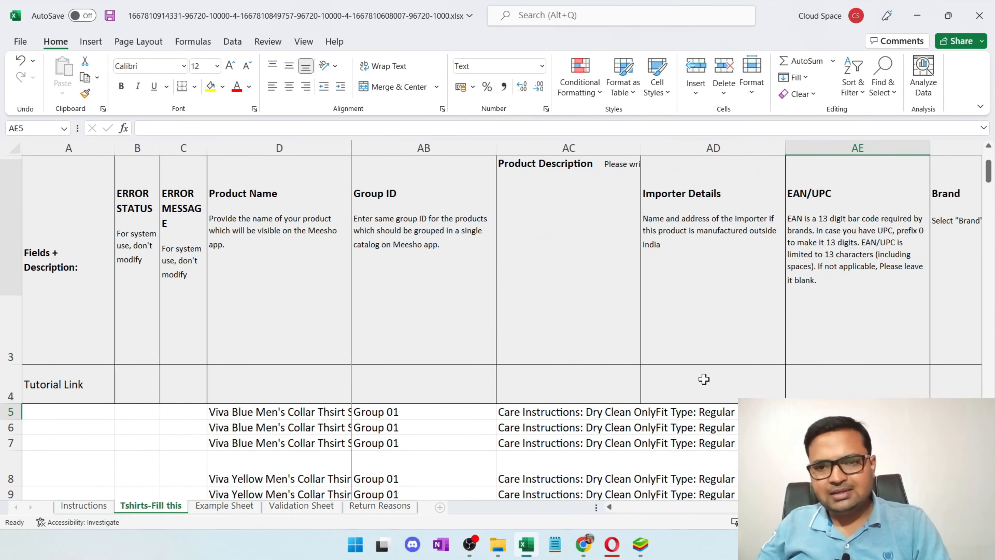
left_click(718, 417)
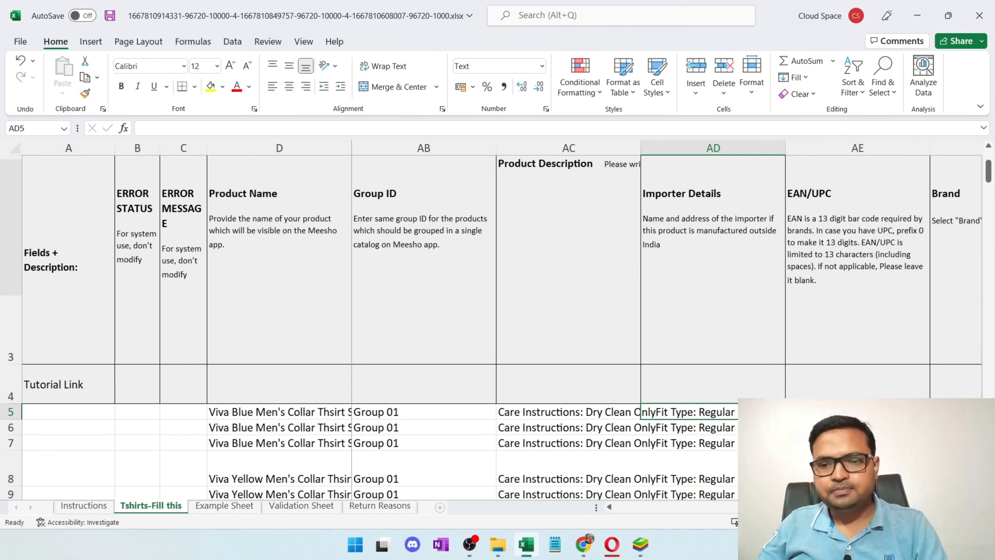
key("Right")
key("Right")
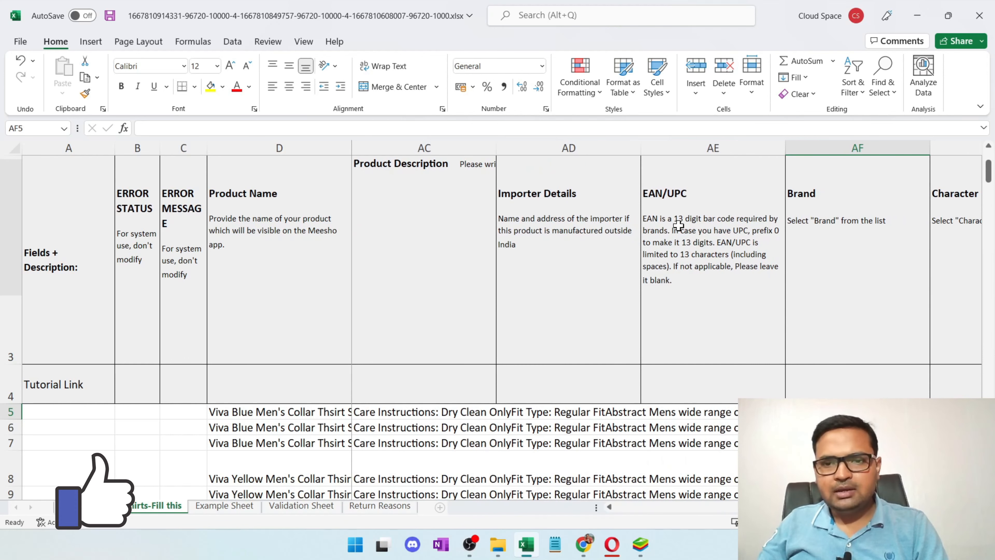
key("Left")
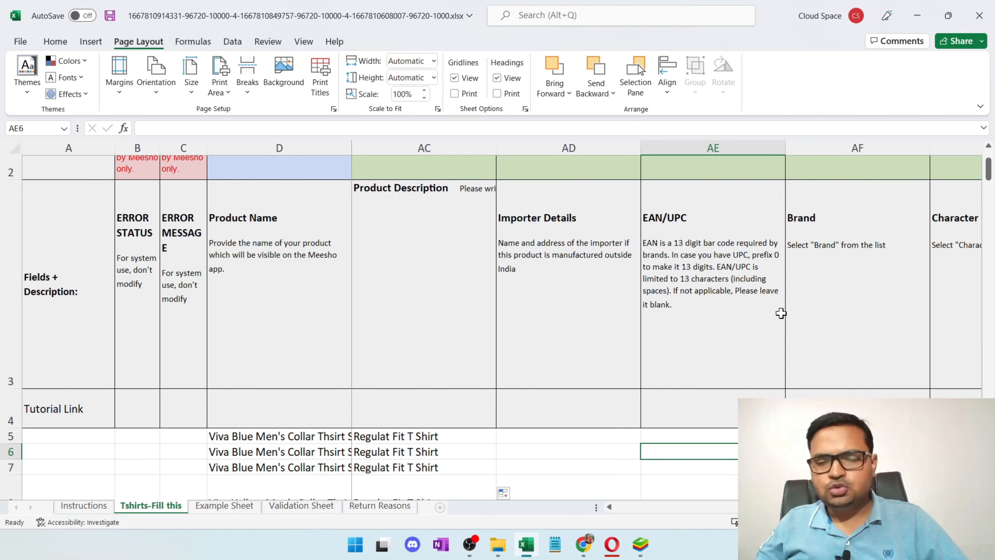
scroll(700, 406, "down", 1)
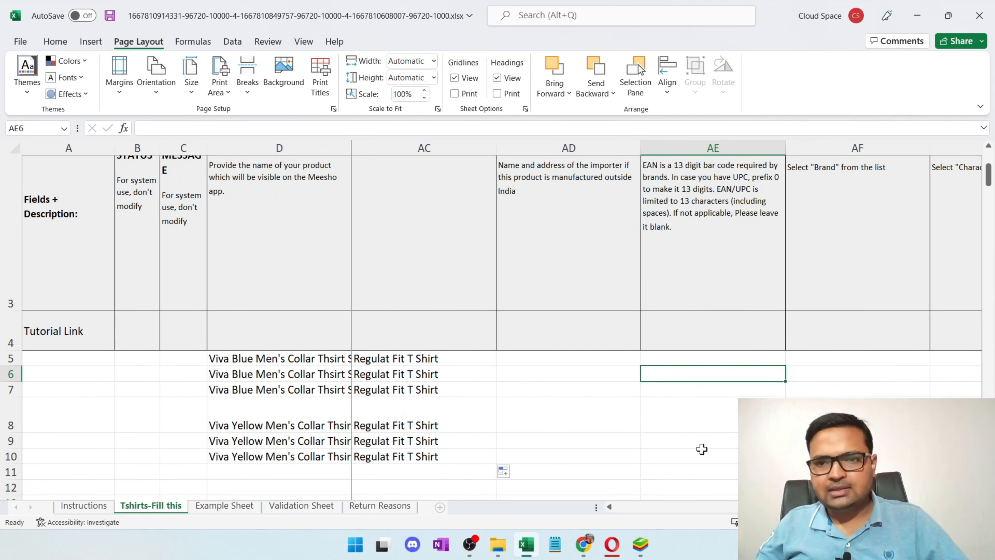
scroll(701, 449, "up", 1)
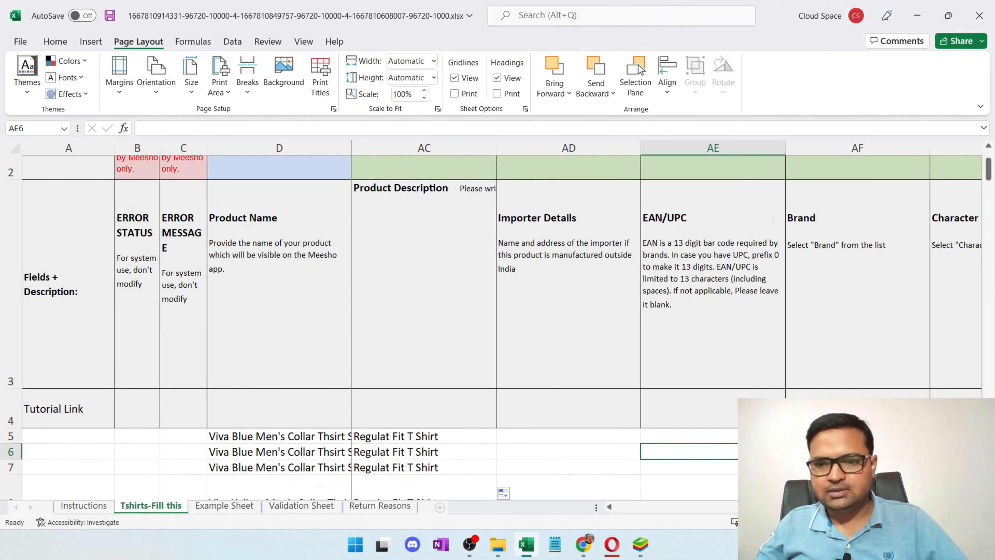
scroll(813, 392, "down", 1)
Browse the brand choices for AF5 and close the list without selecting one.
left_click(813, 360)
key("Right")
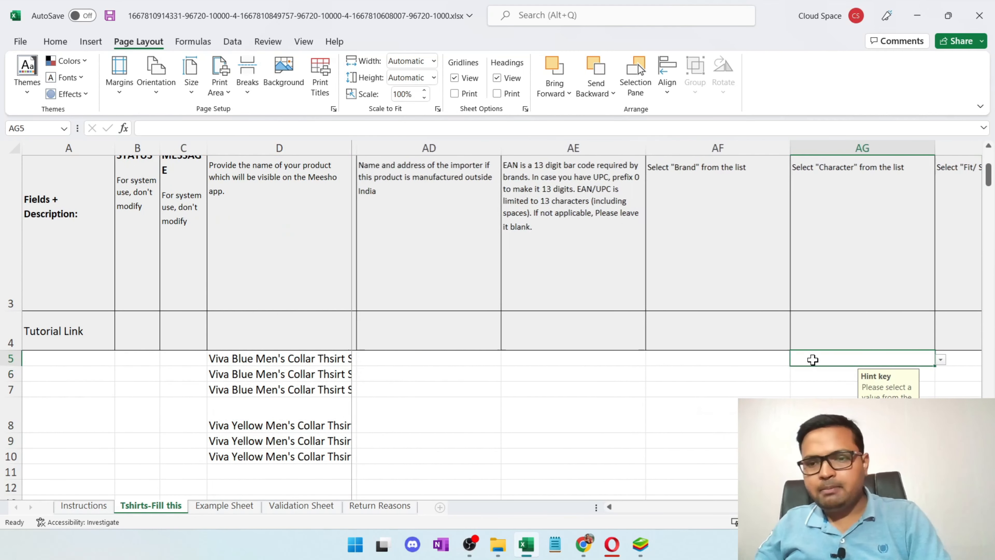
left_click(764, 359)
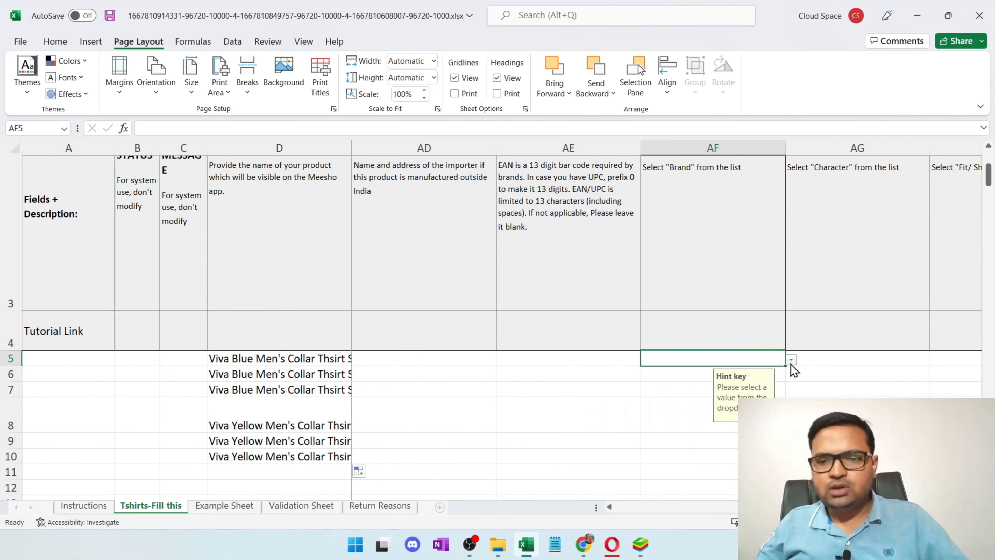
left_click(791, 359)
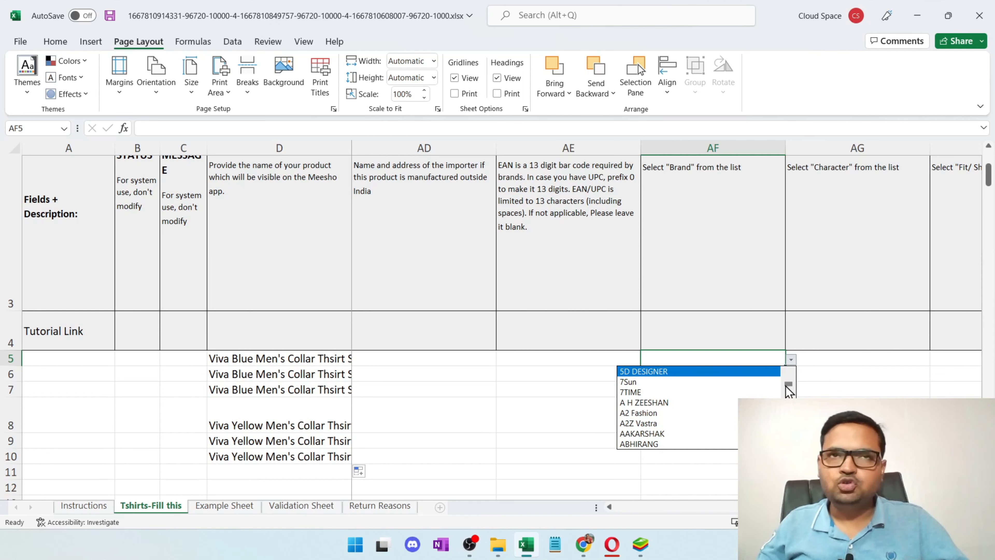
mouse_move(786, 385)
left_mouse_down()
mouse_move(787, 409)
mouse_move(788, 400)
left_mouse_up()
left_click(809, 385)
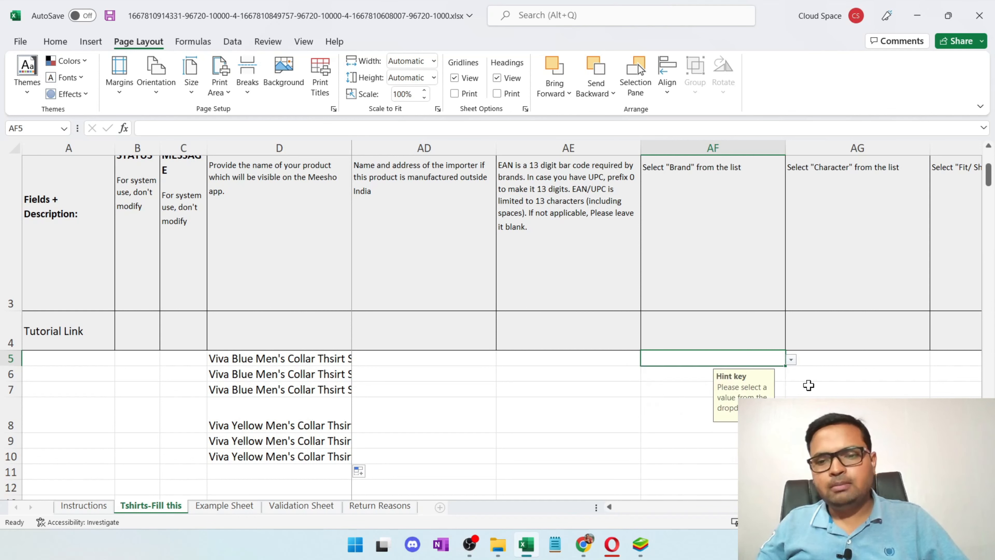
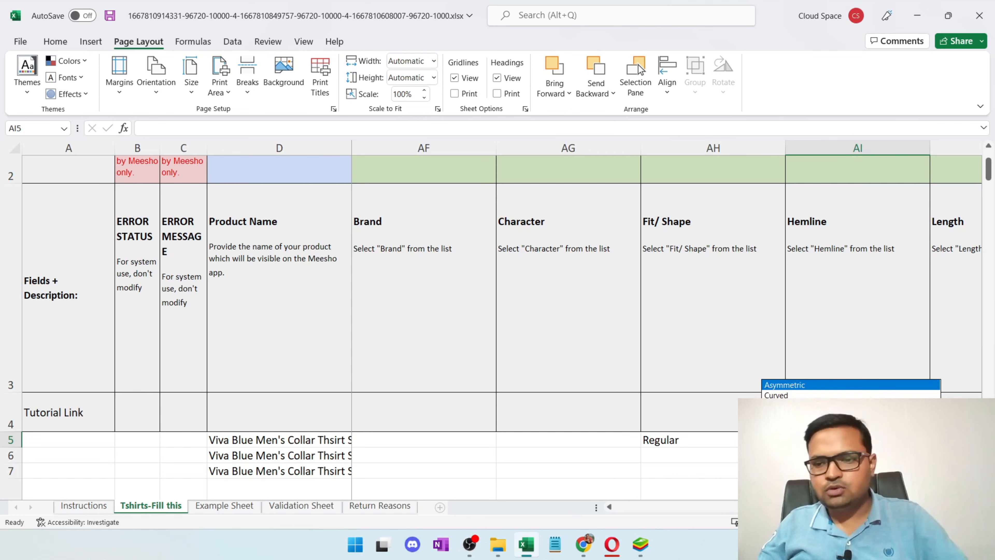
Choose Straight as the Hemline in AI5 and Regular as the Length in AJ5.
left_click(850, 426)
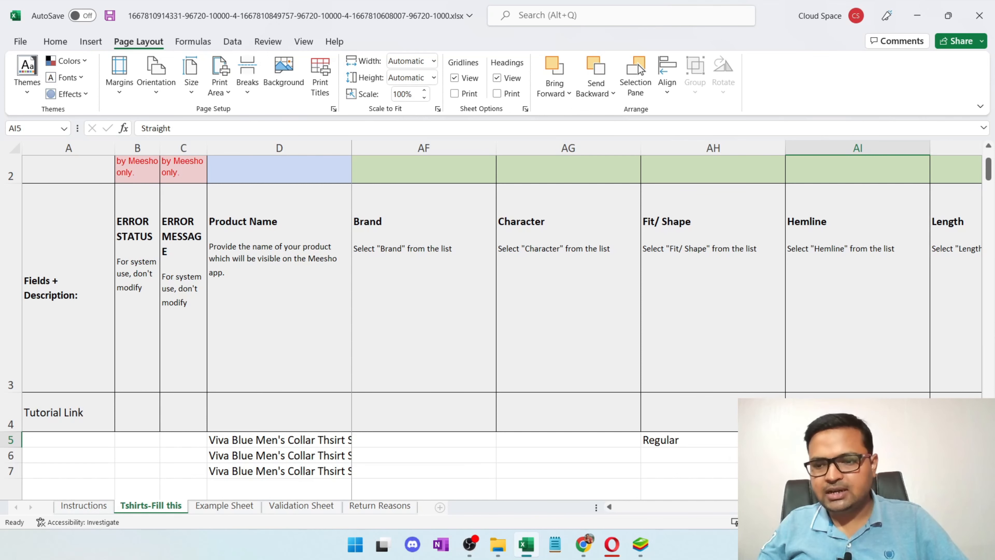
key("Right")
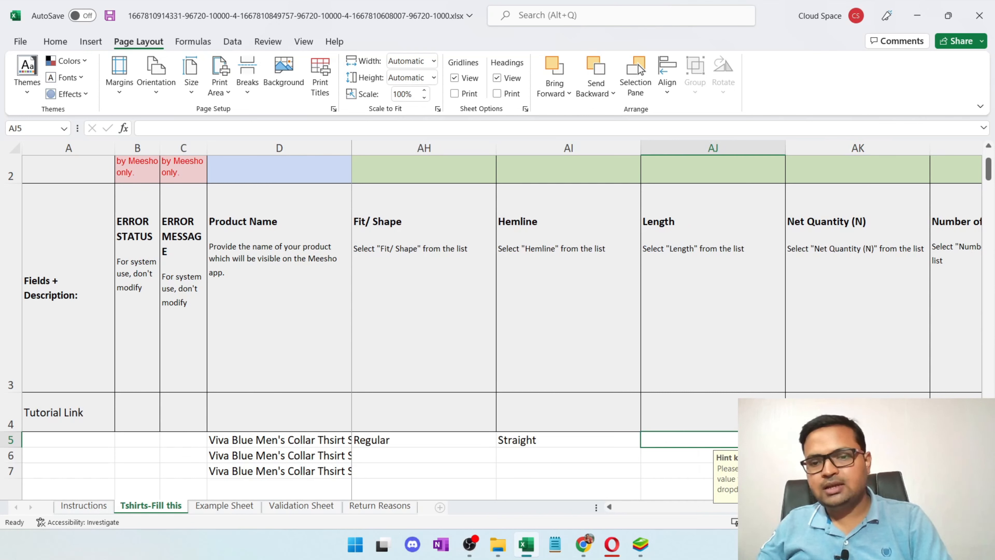
key("alt+Down")
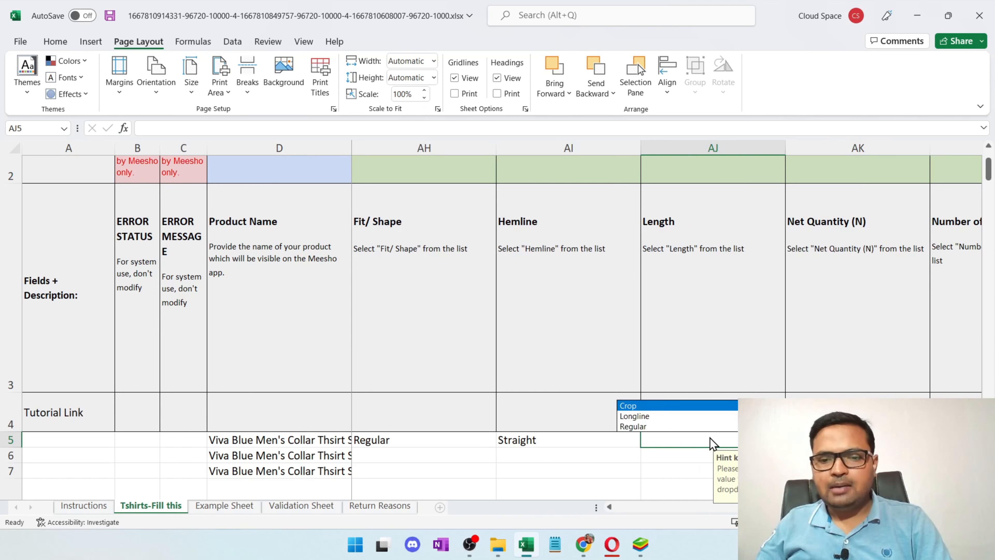
left_click(711, 427)
key("Right")
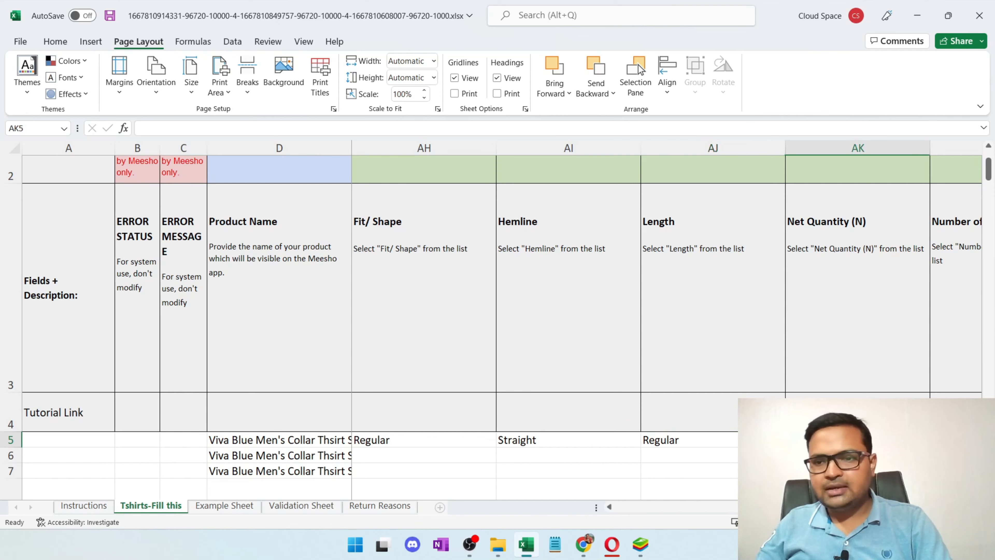
Choose 1 as the Net Quantity in AK5 and fill it down as a series through AK10.
key("Right")
key("Left")
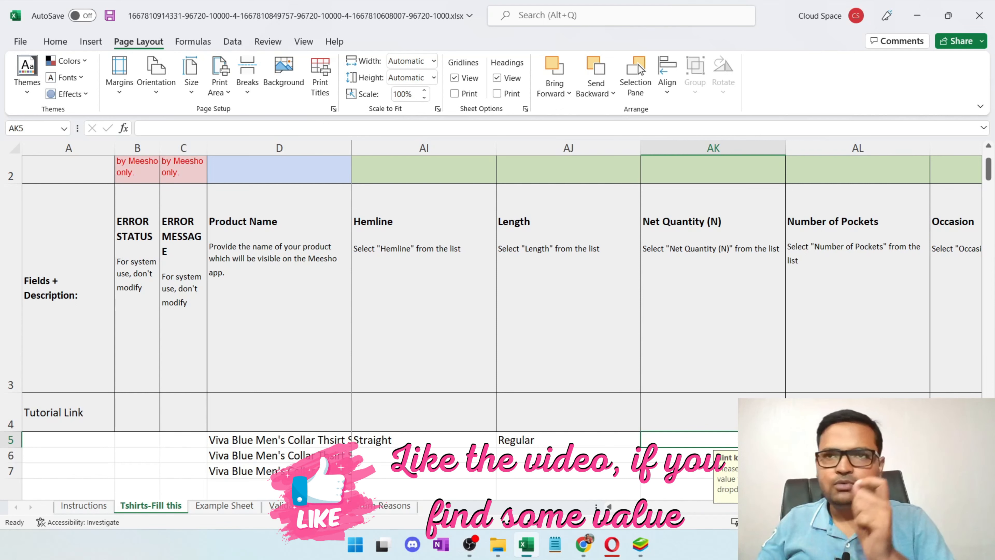
left_click(791, 441)
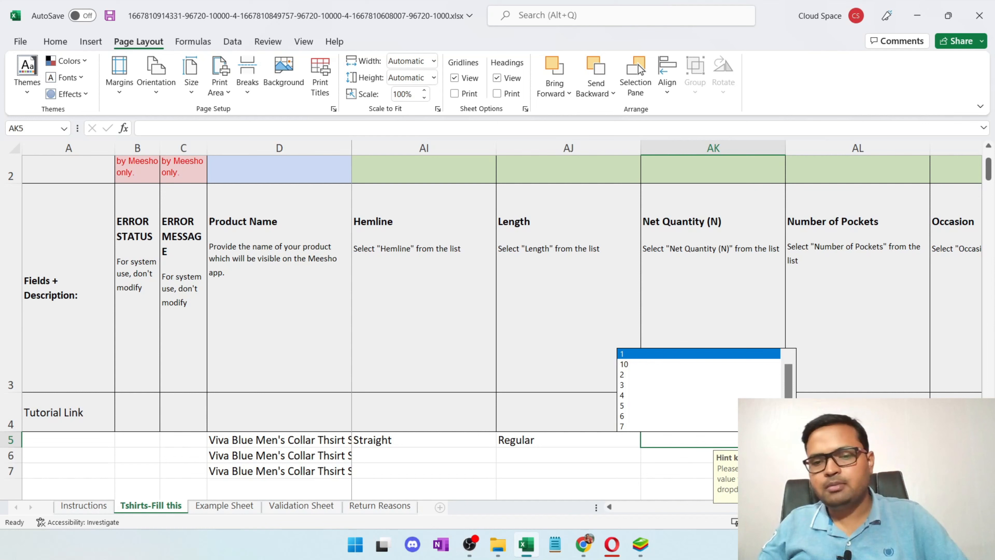
left_click(752, 357)
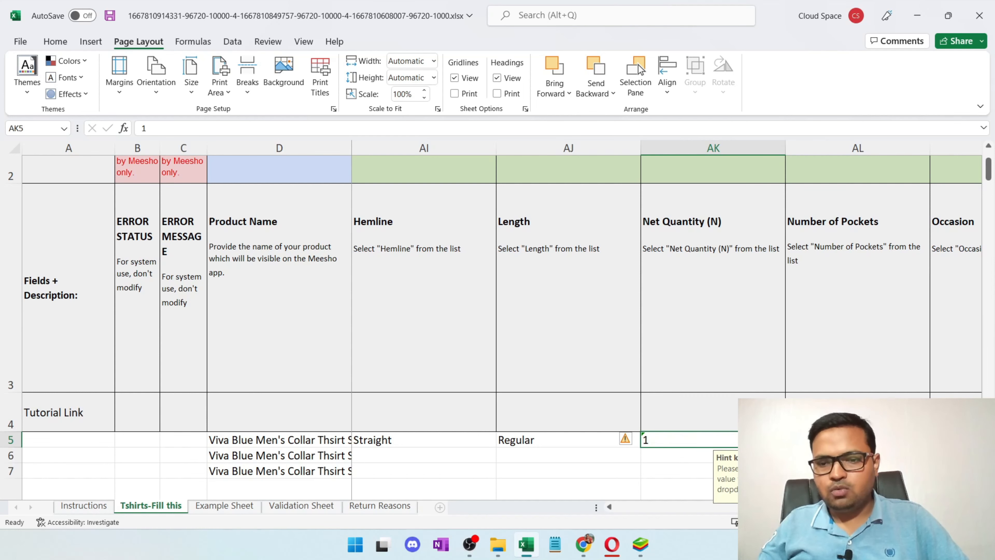
scroll(784, 378, "down", 2)
left_click_drag(784, 370, 780, 445)
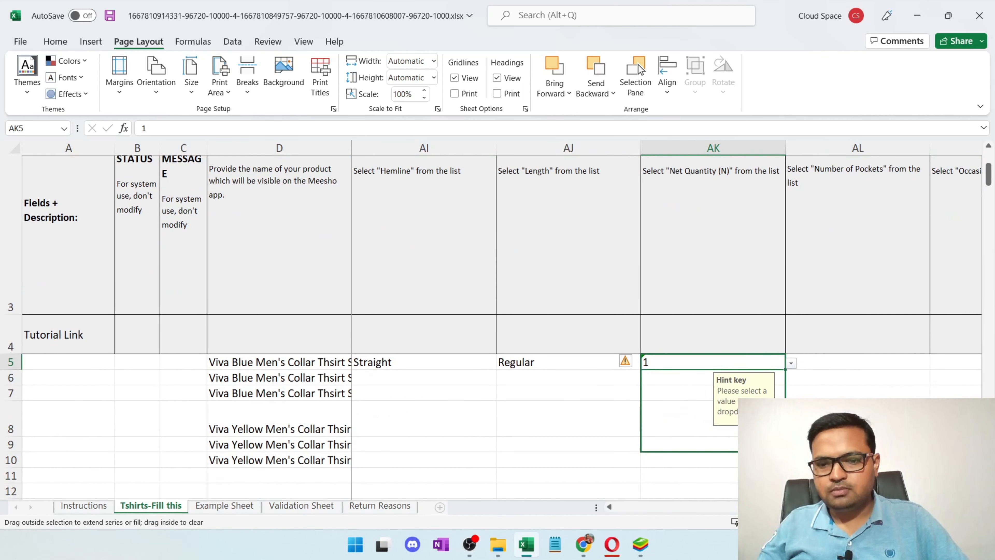
left_click(768, 455)
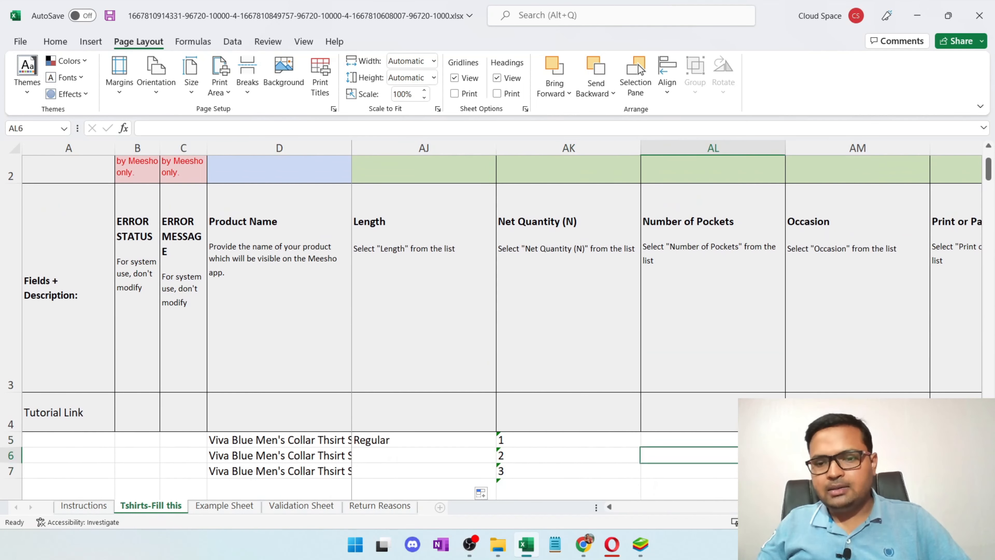
Choose No Pocket as the Number of Pockets in AL5.
left_click(768, 440)
left_click(790, 440)
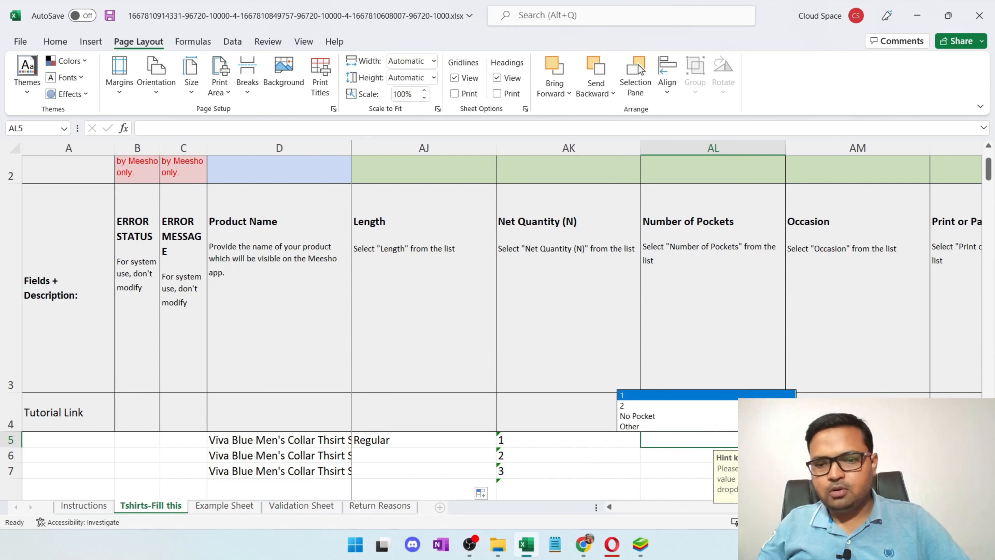
key("Return")
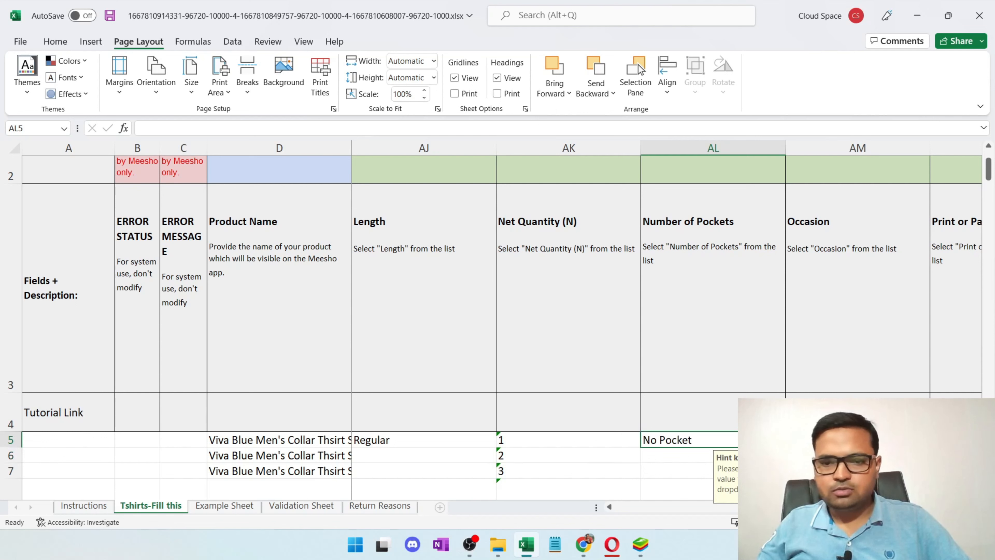
Browse the Occasion choices for AM5 and the Print or Pattern Type choices for AN5 without selecting any.
key("Right")
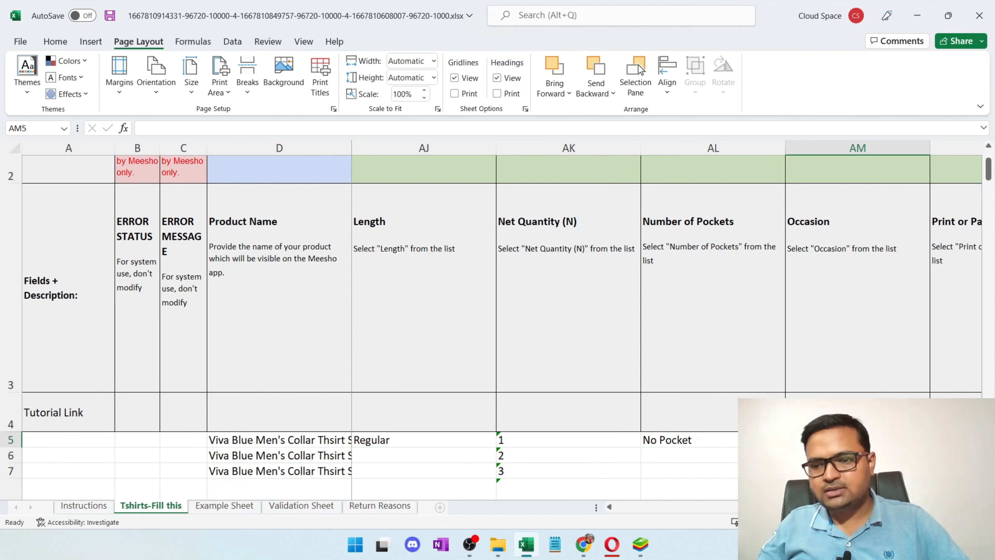
key("Right")
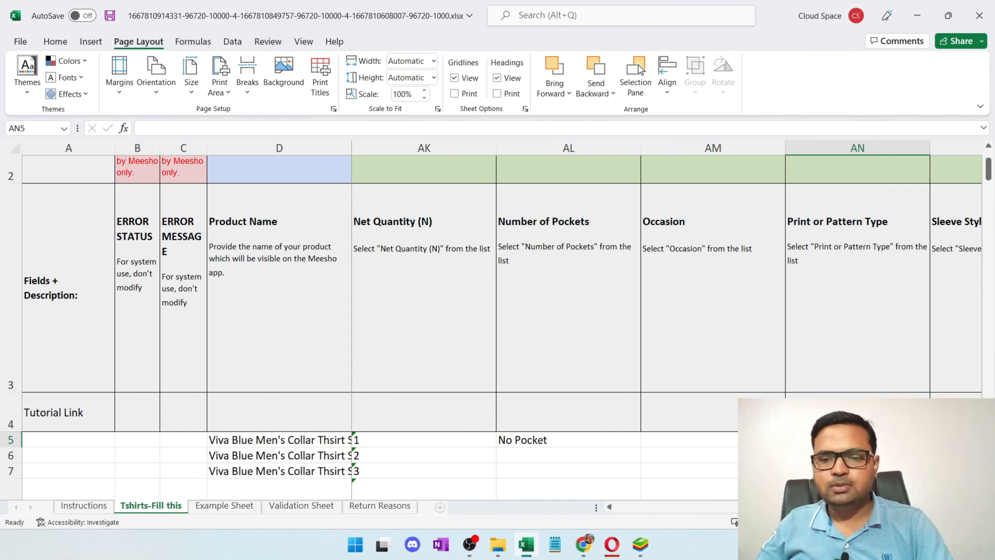
key("Left")
scroll(793, 373, "down", 2)
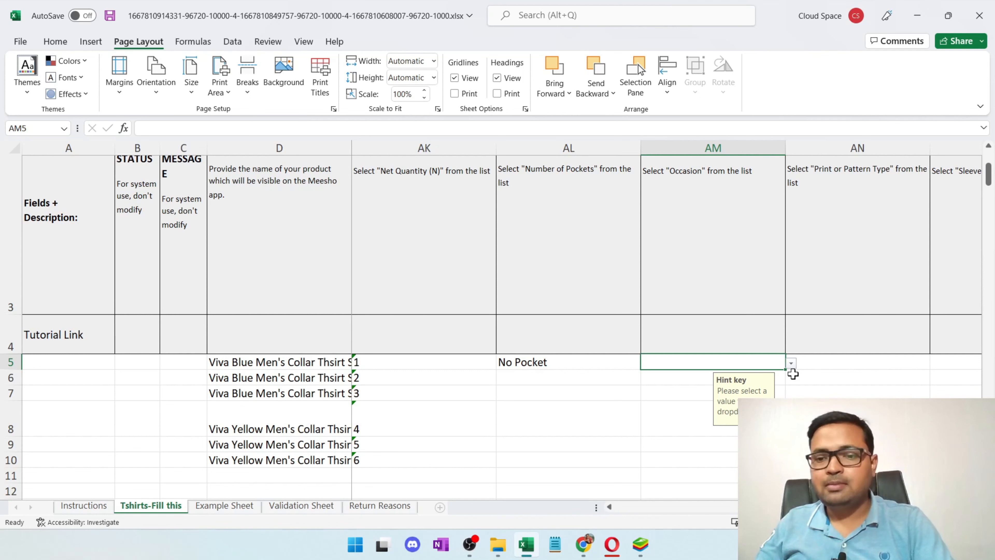
left_click(791, 363)
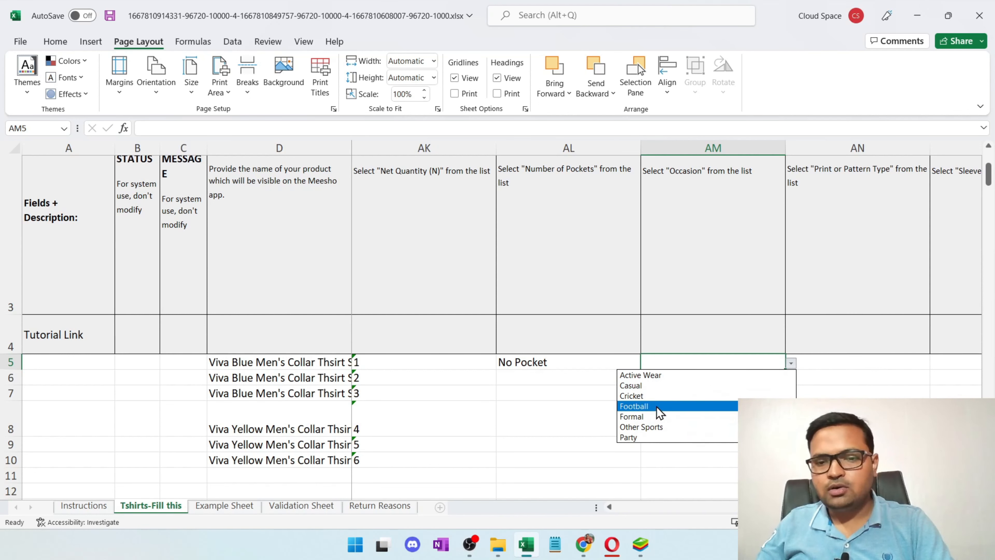
left_click(878, 392)
scroll(878, 391, "up", 2)
left_click(878, 440)
left_click(935, 441)
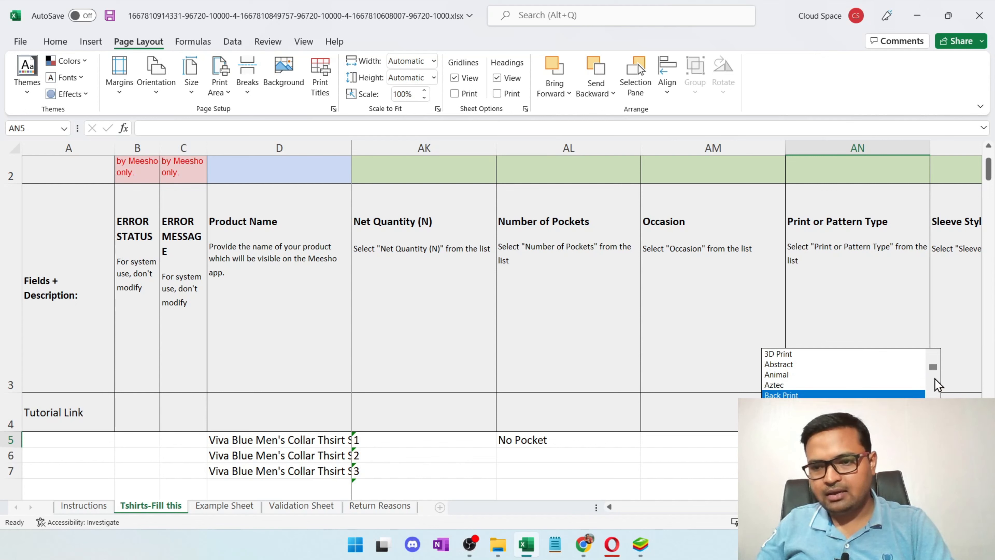
scroll(822, 394, "down", 5)
key("Escape")
Choose Regular as the Sleeve Styling in AO5 and check the Chest Size and Length Size fields.
key("Right")
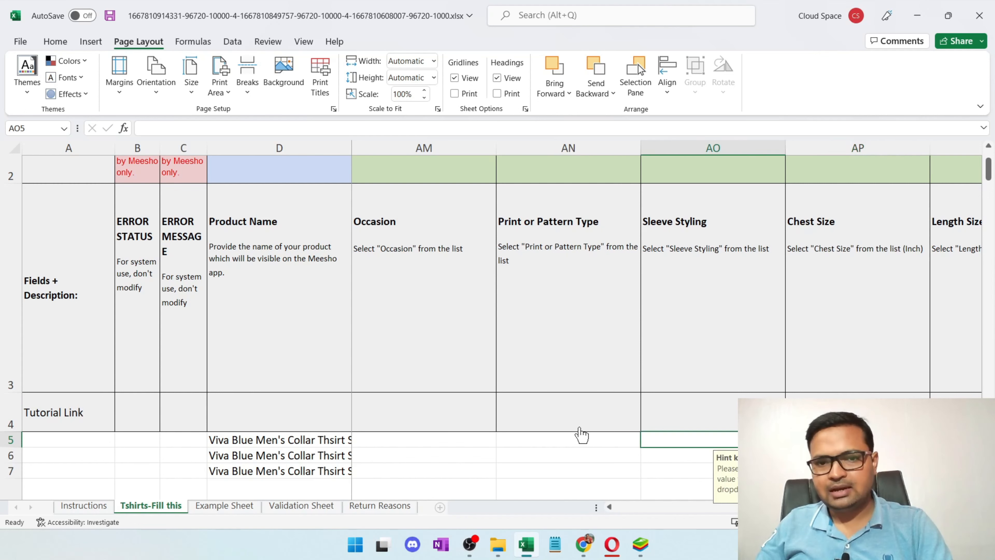
left_click(791, 440)
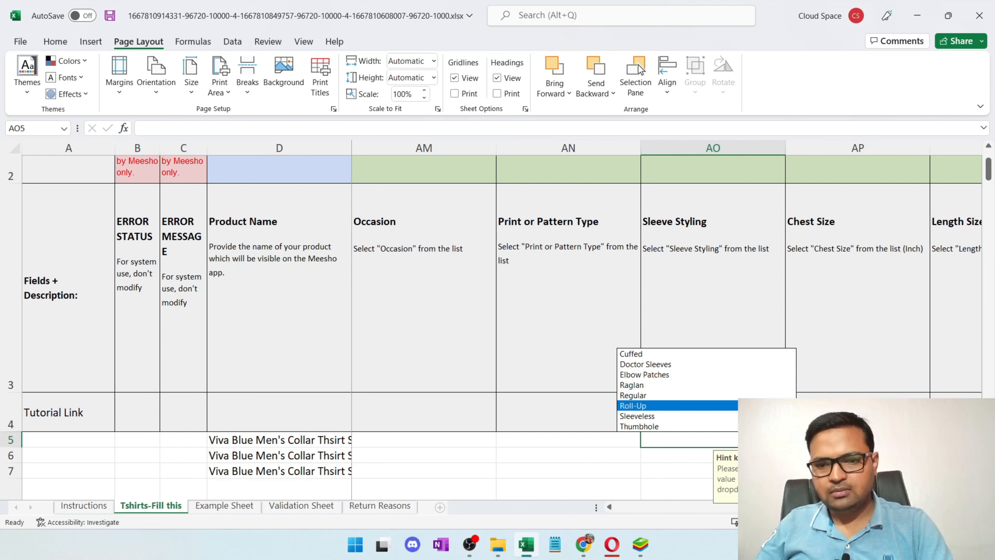
left_click(753, 395)
key("Right")
key("Right")
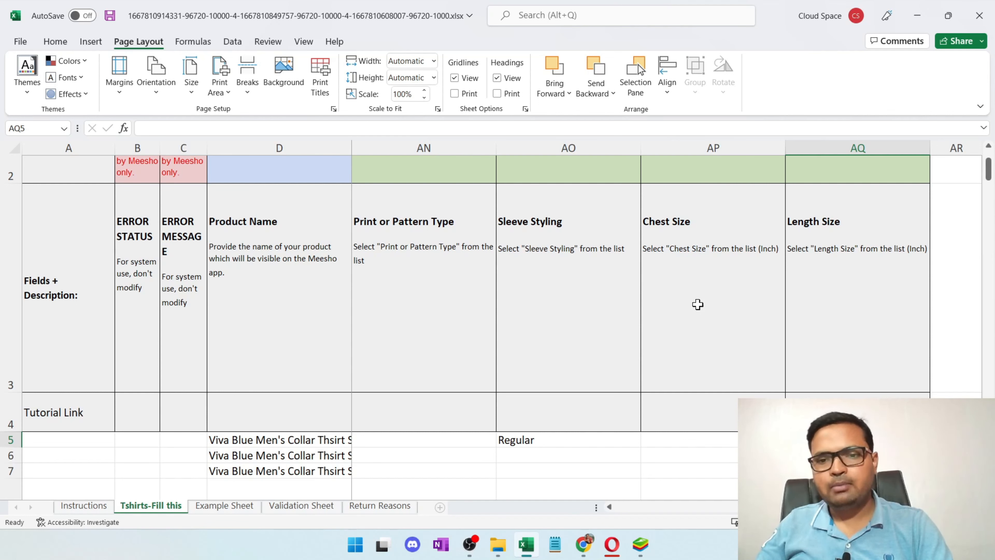
key("Left")
key("Right")
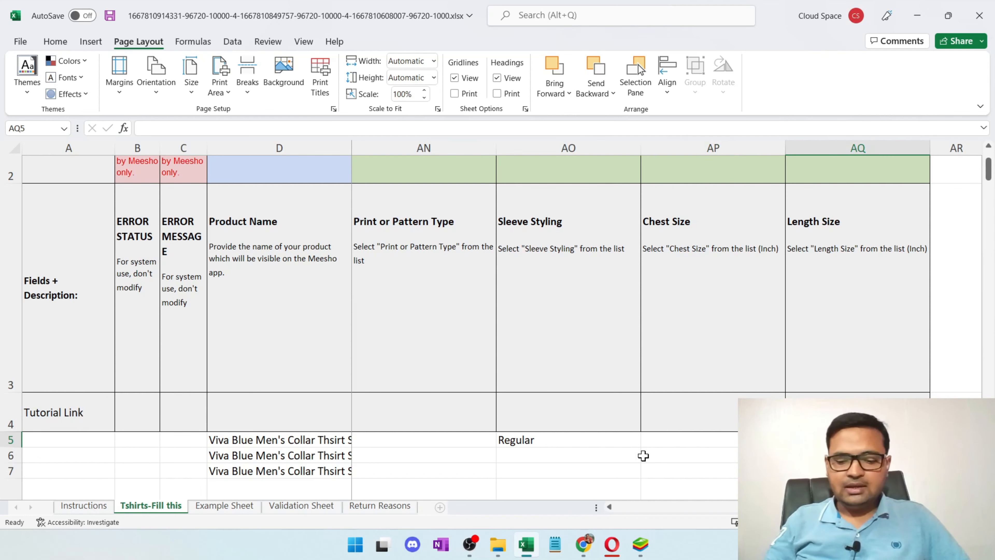
Go back to the image link columns, save the filled Tshirts template and close the workbook.
key("Left")
key("Left")
key("Left")
key("Left")
key("Left")
key("Left")
key("Left")
key("Left")
key("Left")
key("Left")
key("Left")
key("Left")
key("Left")
key("Left")
key("Left")
key("Left")
key("Left")
key("Left")
key("Left")
key("Left")
key("Left")
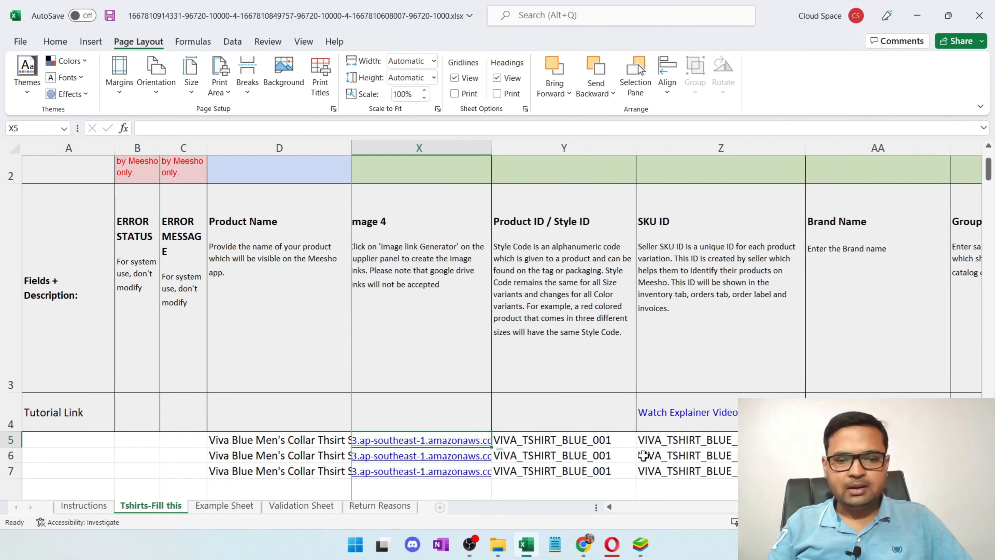
key("Down")
key("Down")
key("Down")
key("Down")
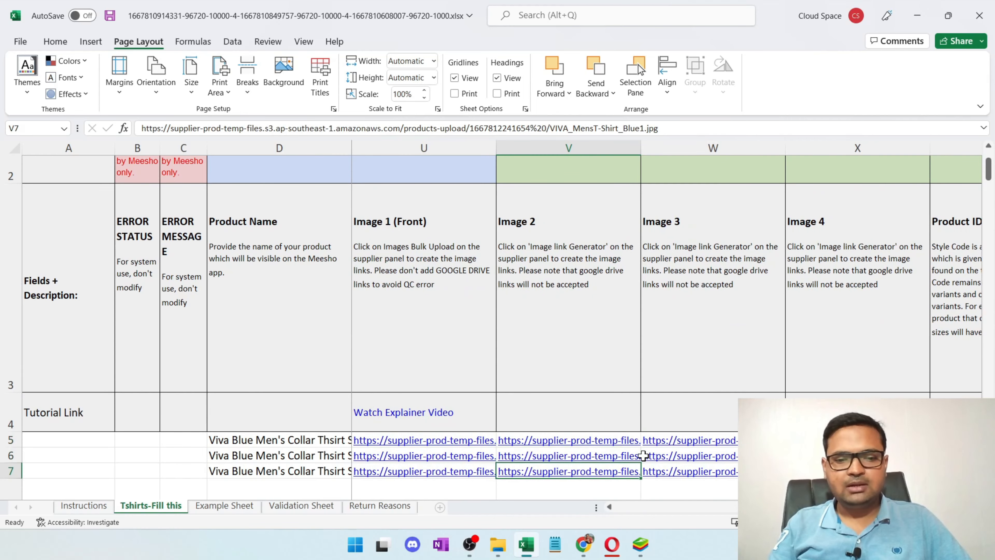
key("ctrl+s")
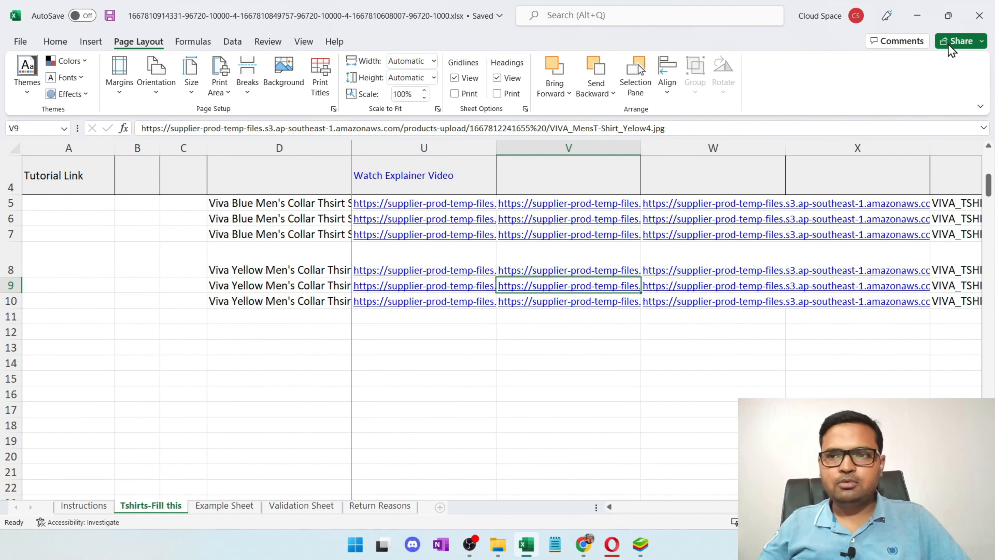
left_click(977, 17)
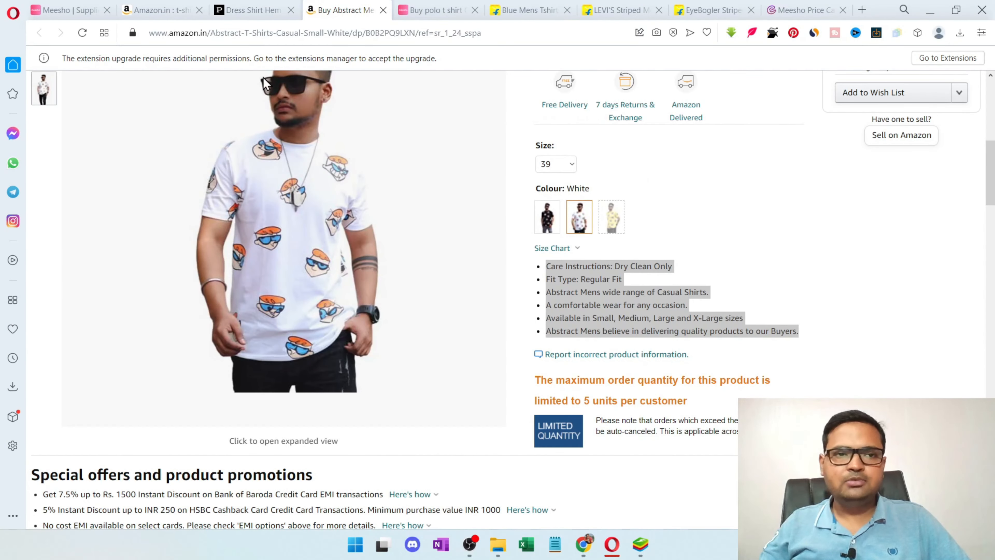
Switch to the Meesho Supplier site in the browser and start adding a catalog in bulk from Catalog Uploads.
left_click(78, 12)
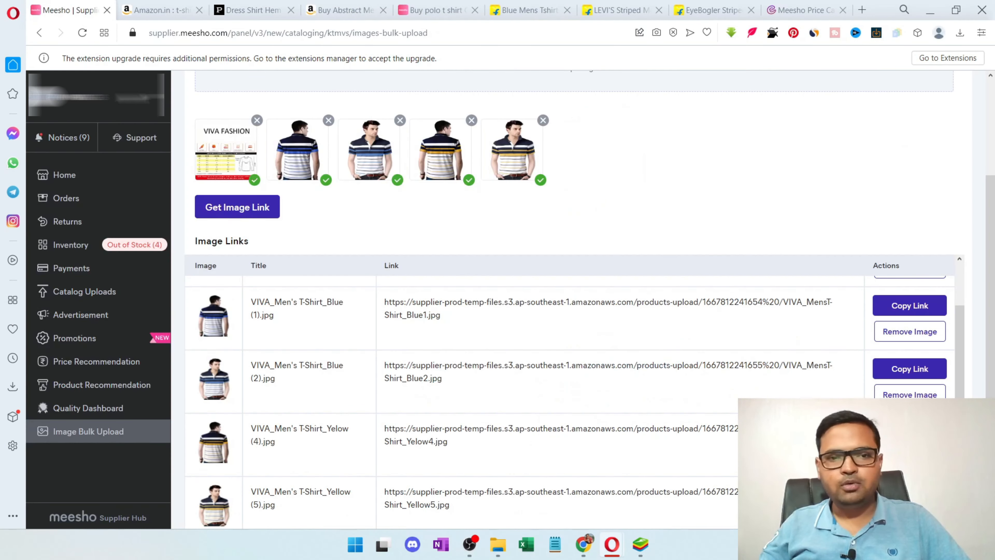
scroll(593, 345, "up", 1)
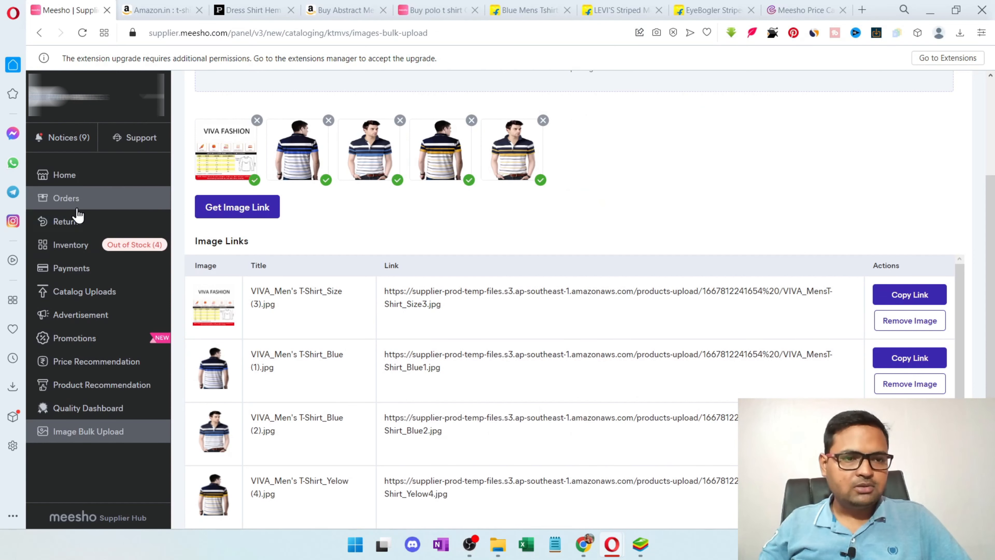
left_click(81, 291)
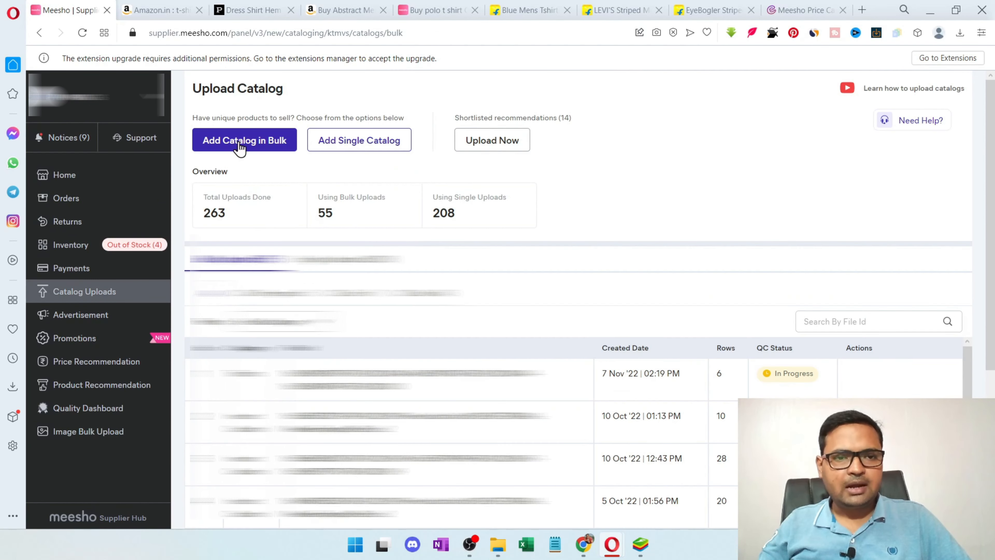
left_click(253, 155)
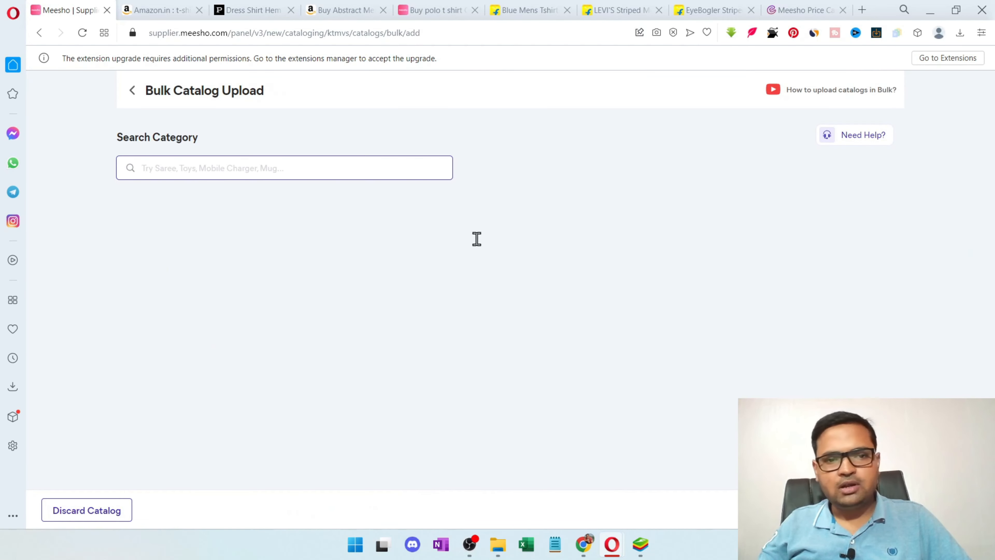
Set the bulk catalog's category to Men Fashion / Western Wear / Top Wear / Tshirts.
left_click(214, 241)
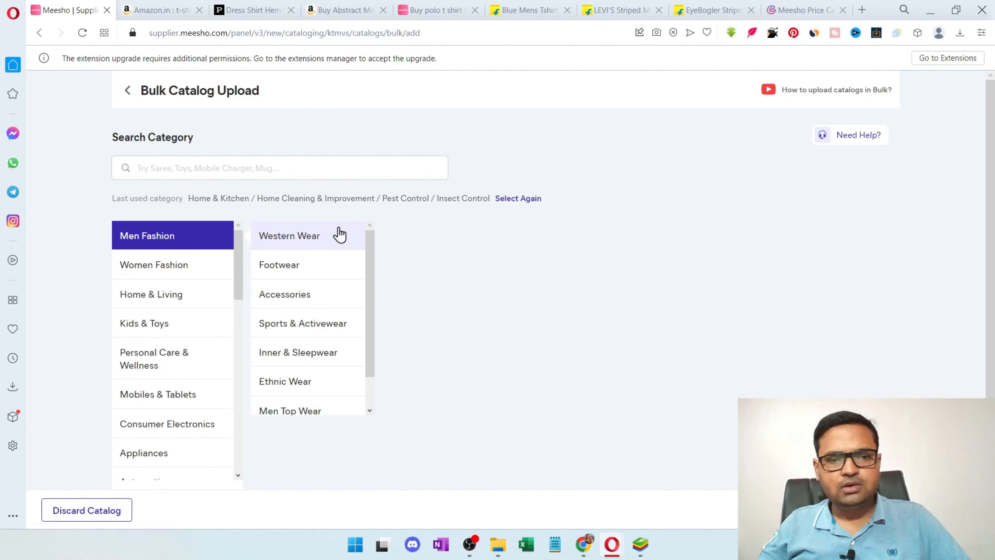
left_click(338, 235)
left_click(473, 241)
left_click(564, 238)
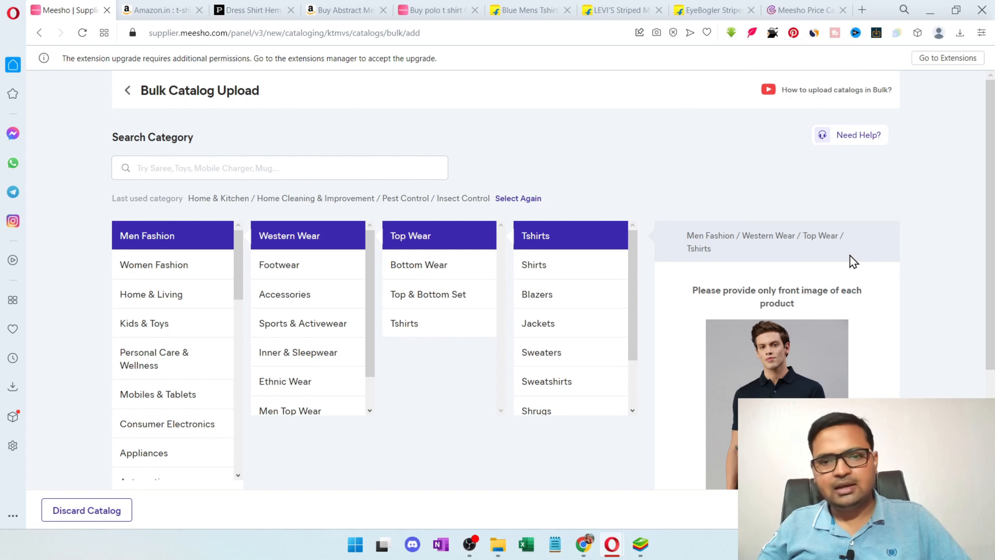
Select today's filled Tshirts template workbook in Downloads as the template file and upload it.
scroll(853, 262, "down", 5)
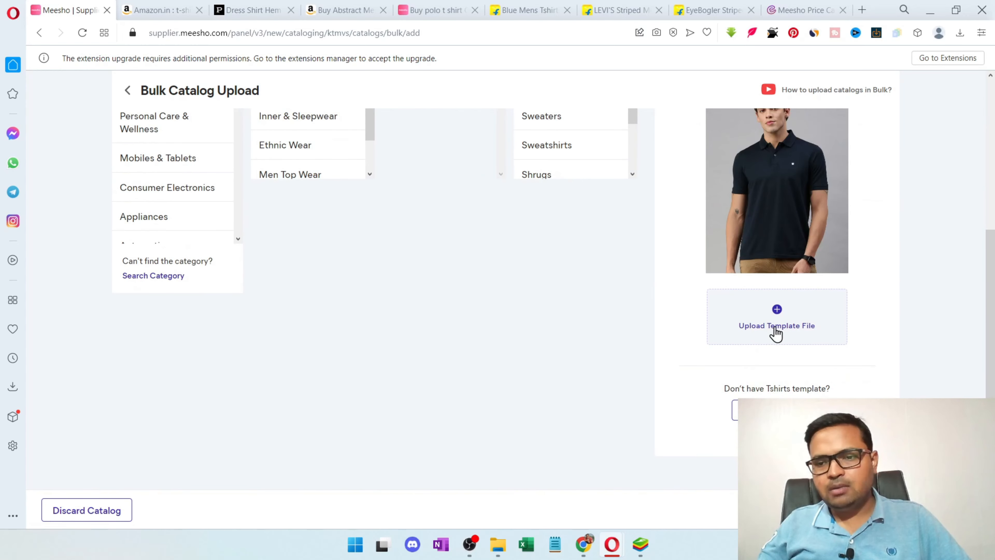
left_click(798, 336)
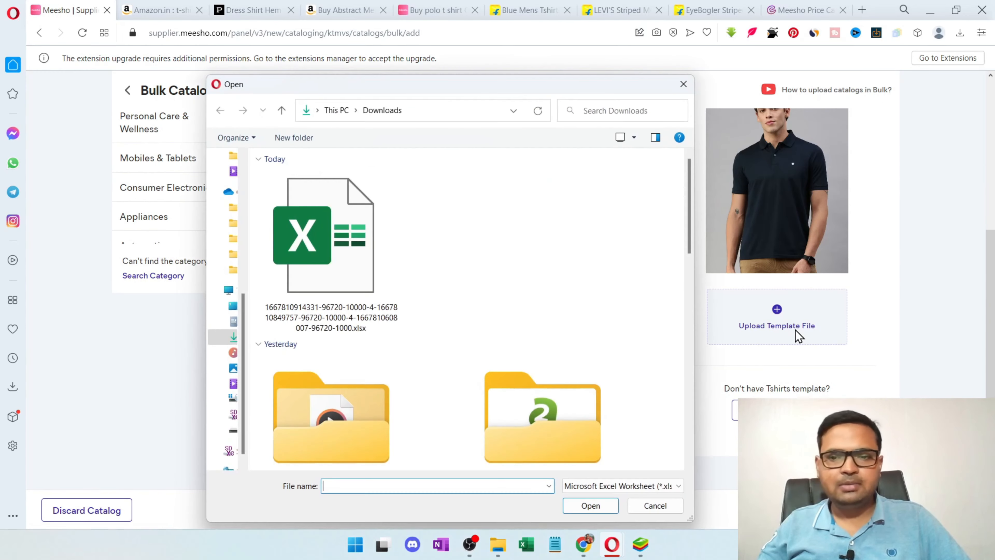
double_click(340, 290)
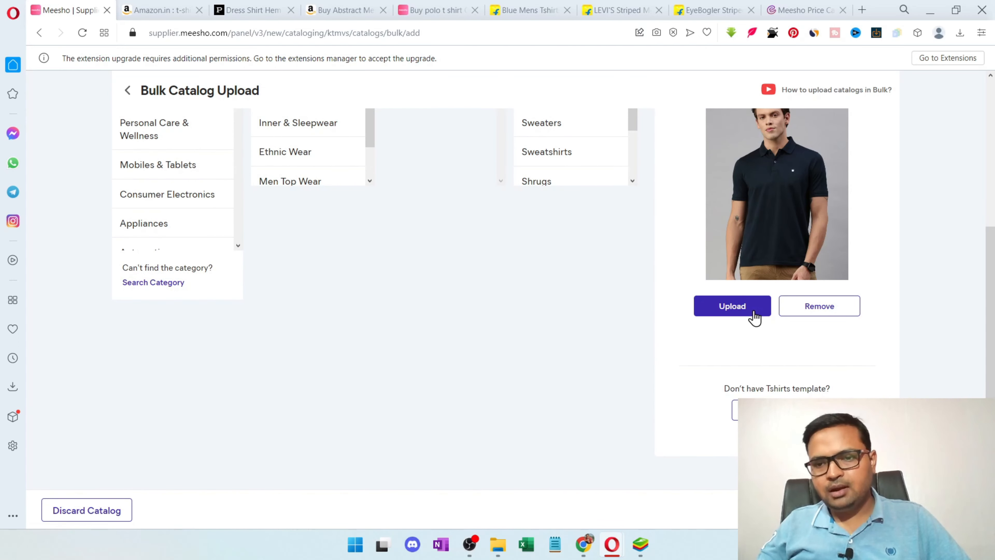
left_click(754, 317)
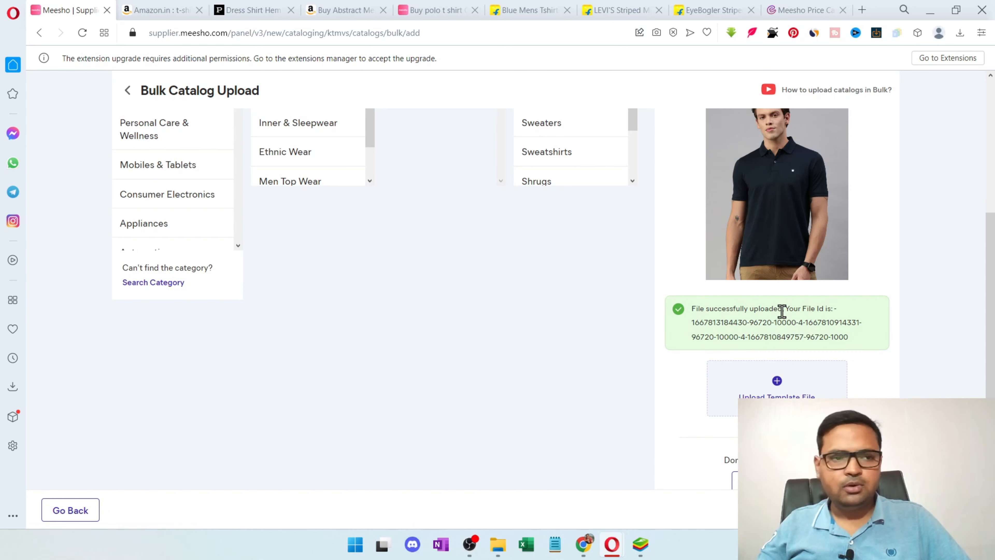
Return to the catalog uploads list, then download the newest Tshirts upload's error file and open it maximized in Excel.
scroll(672, 318, "up", 5)
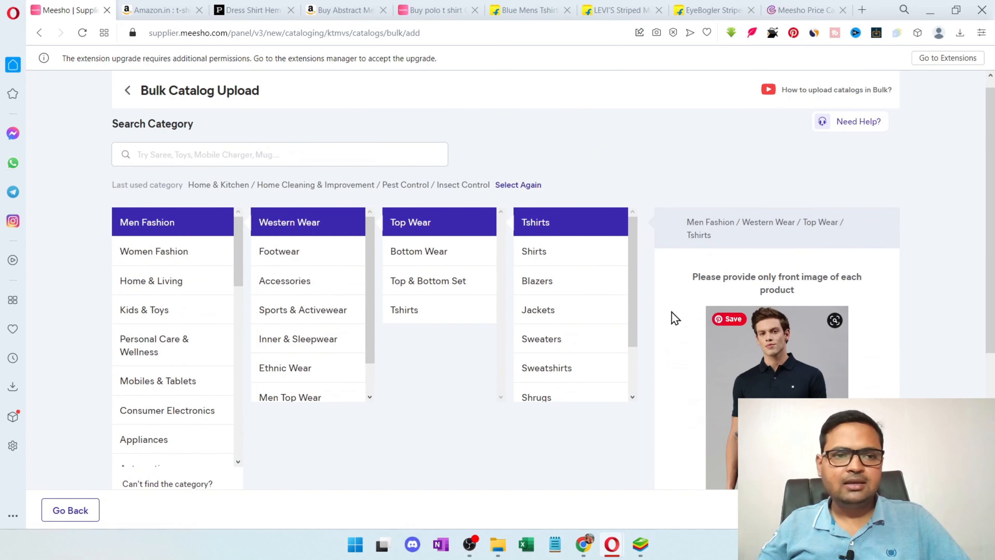
left_click(127, 90)
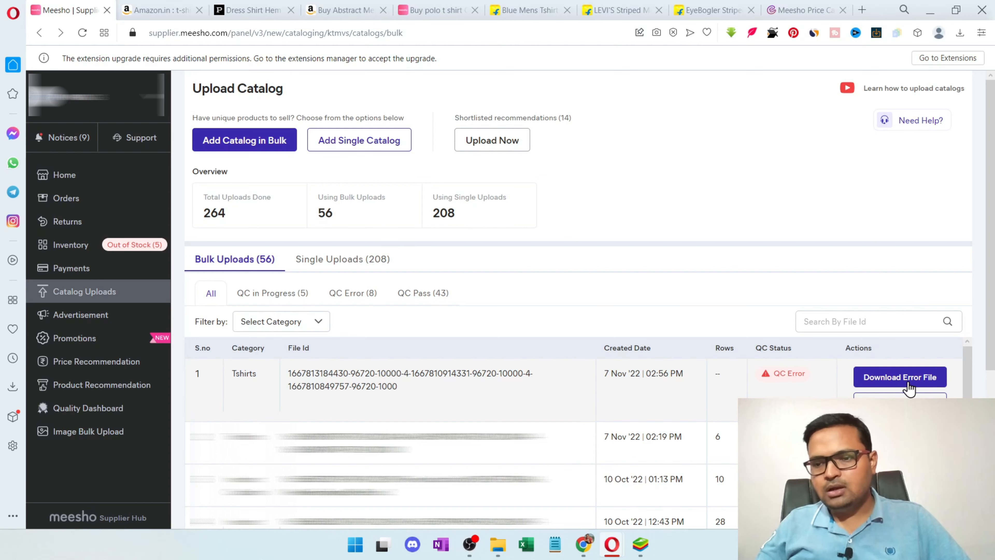
left_click(919, 379)
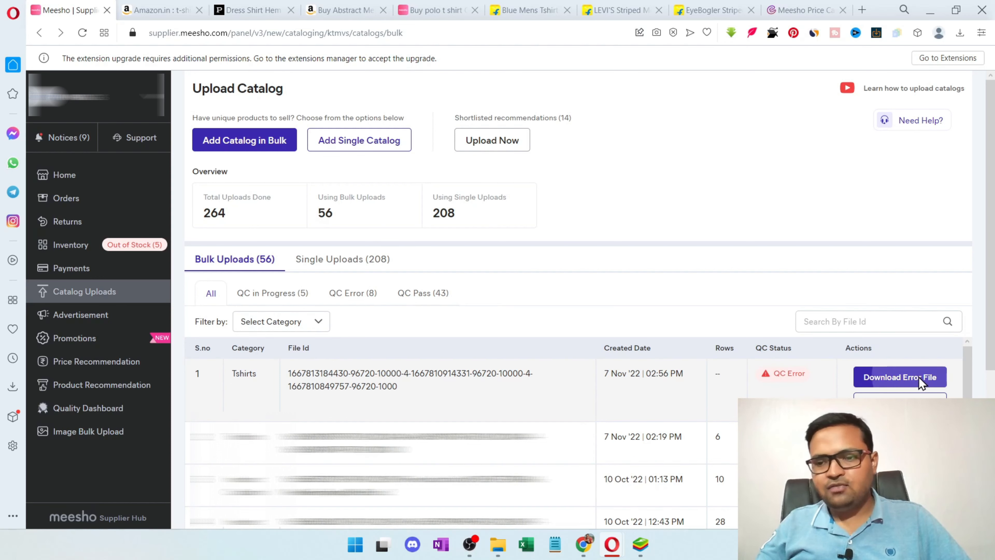
left_click(886, 88)
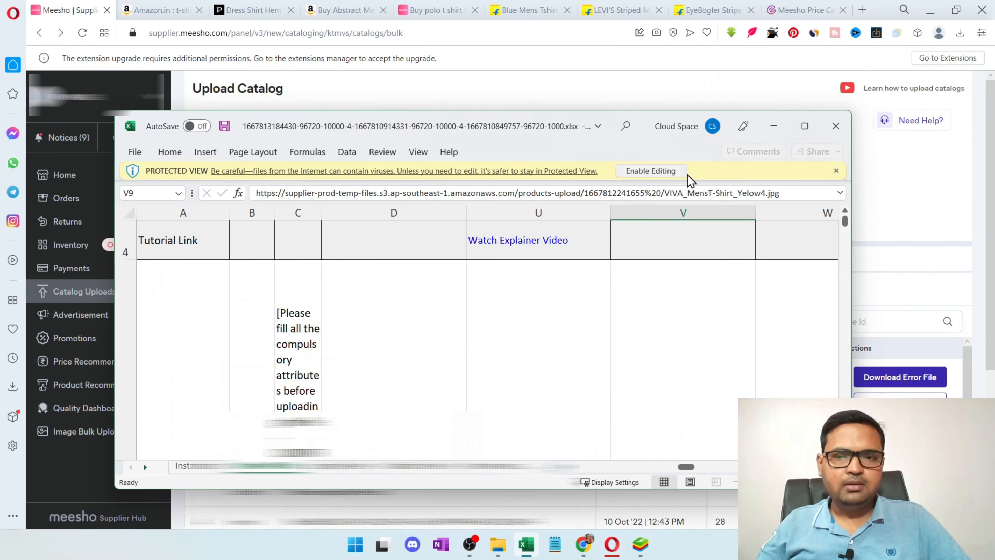
left_click(805, 126)
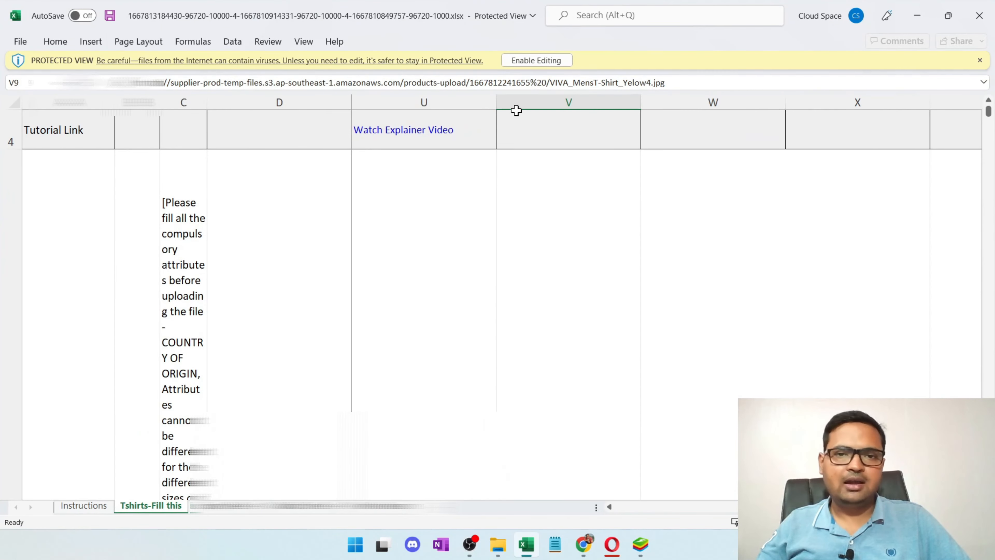
Enable editing of the error file, widen its Error Message column and heighten row 5 to read the full message.
left_click(538, 62)
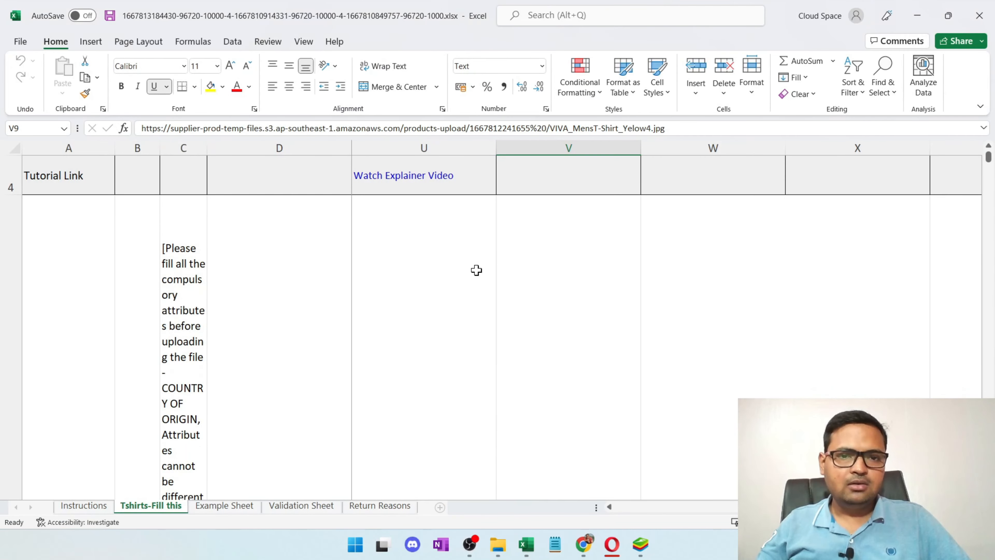
scroll(476, 270, "up", 2)
scroll(217, 257, "up", 2)
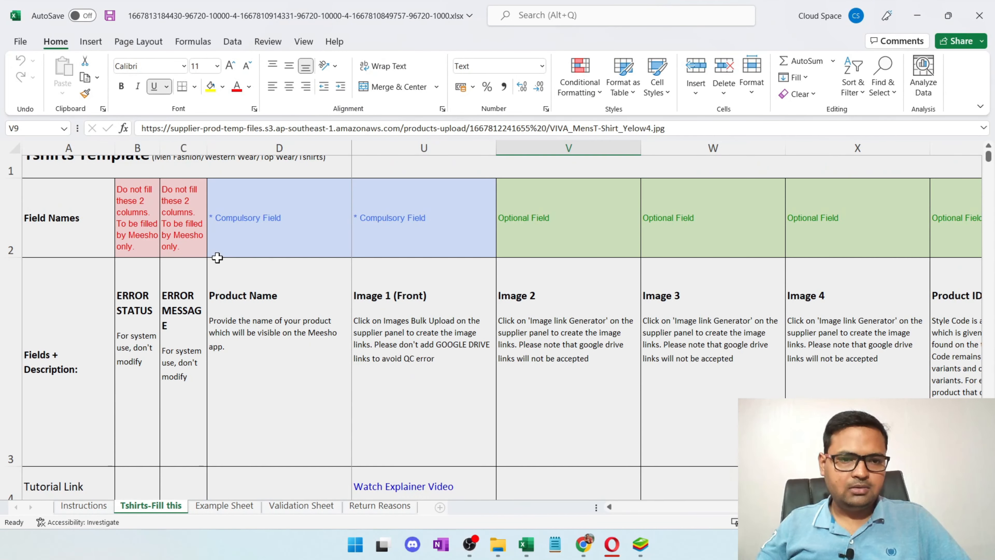
scroll(218, 258, "down", 6)
scroll(218, 257, "up", 5)
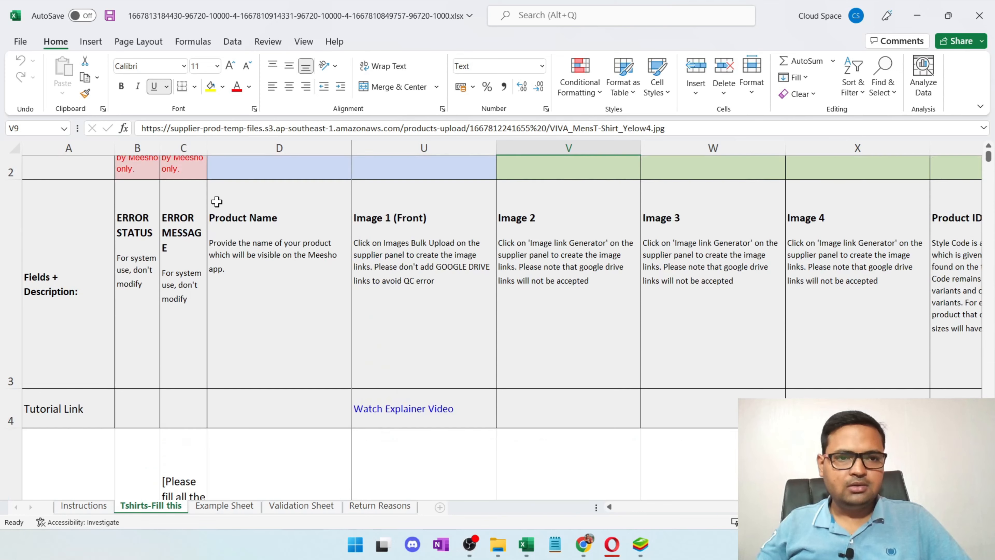
left_click_drag(207, 147, 352, 147)
left_click_drag(159, 147, 276, 147)
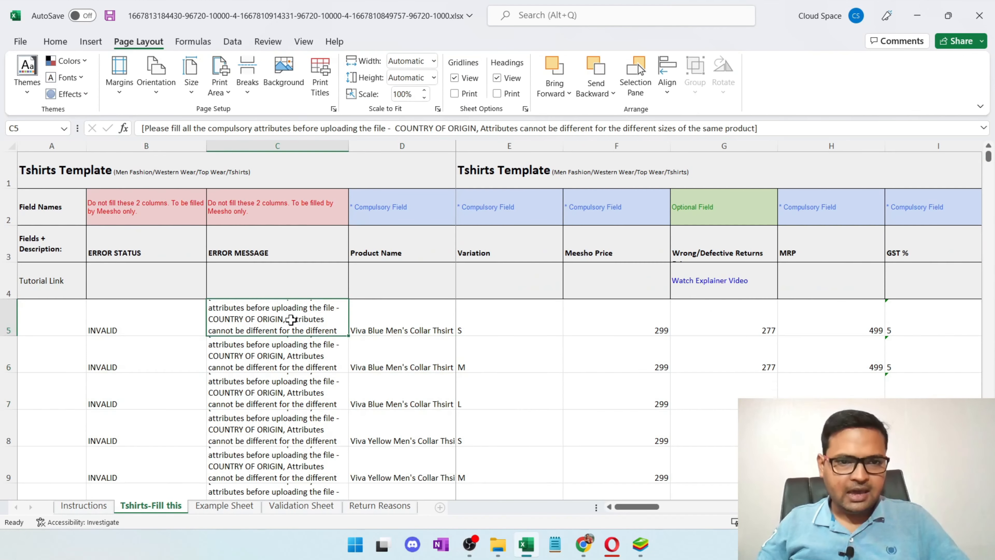
left_click_drag(9, 336, 10, 386)
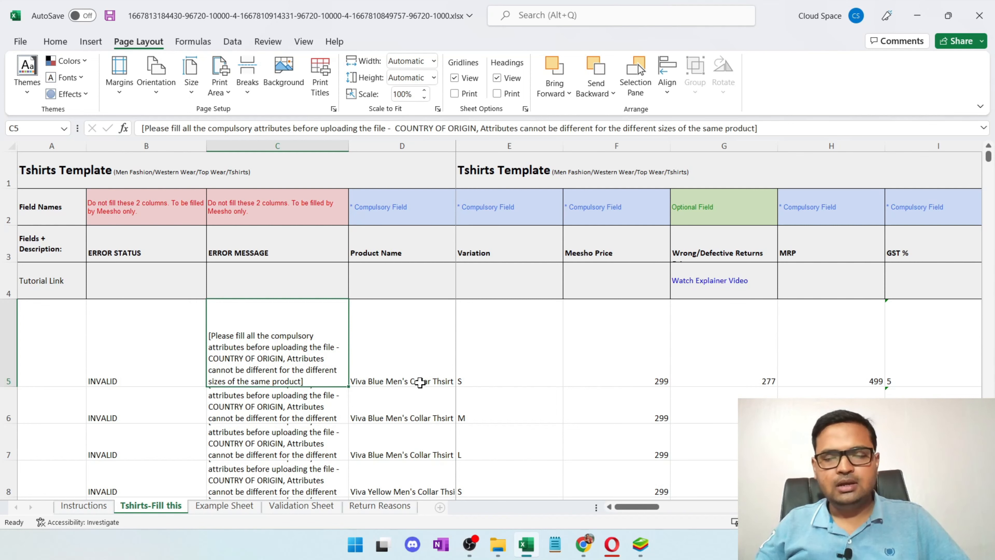
scroll(563, 386, "down", 2)
scroll(563, 386, "up", 1)
scroll(740, 391, "up", 1)
scroll(739, 392, "down", 2)
scroll(739, 392, "up", 2)
Copy the country of origin India from M5 to cells M6:M10.
left_click(735, 375)
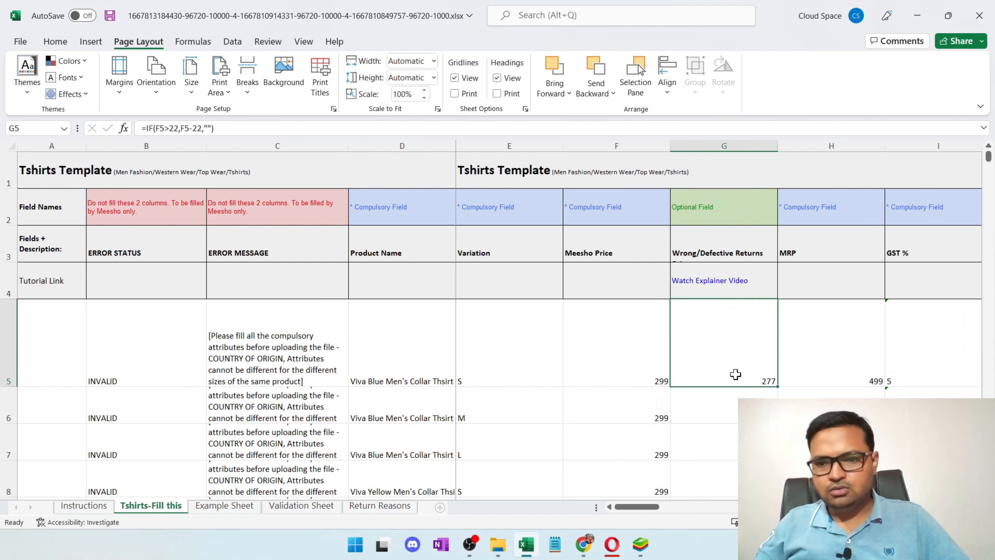
scroll(736, 375, "down", 2)
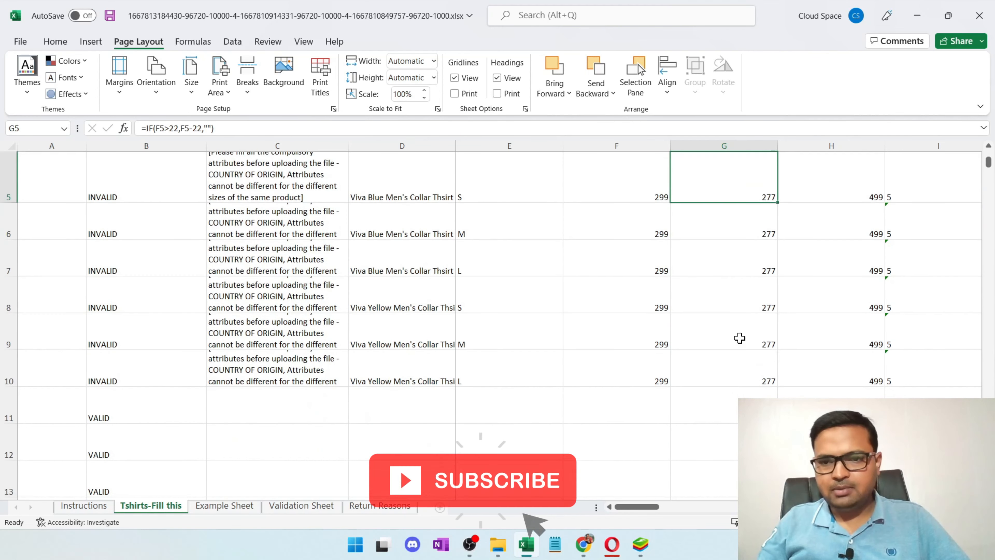
key("Right")
key("Right")
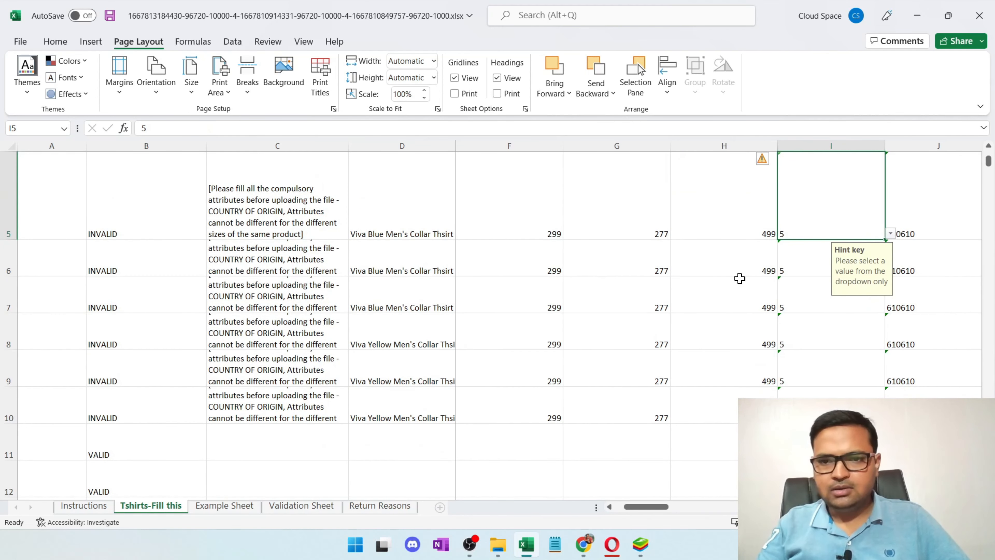
key("Right")
key("Right")
key("Right")
key("Right")
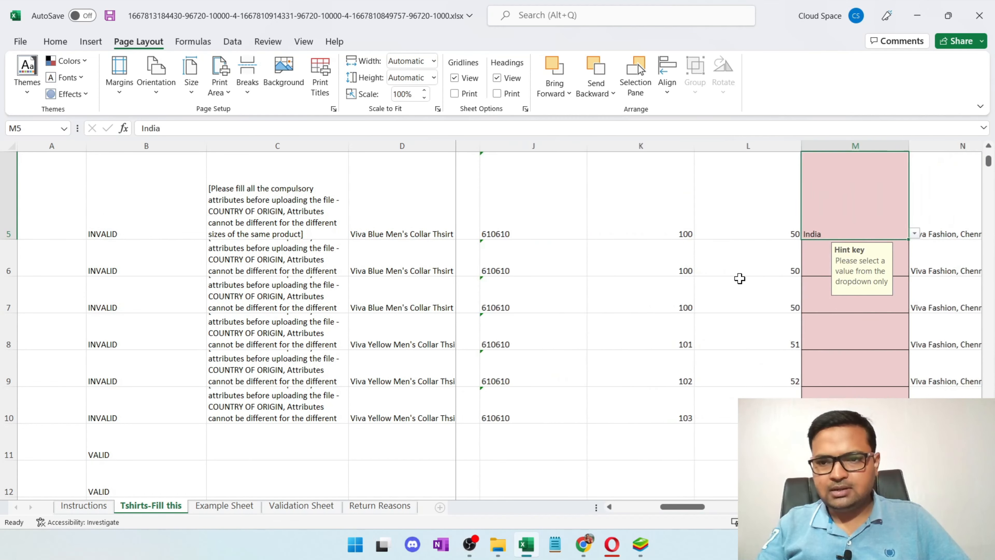
key("ctrl+c")
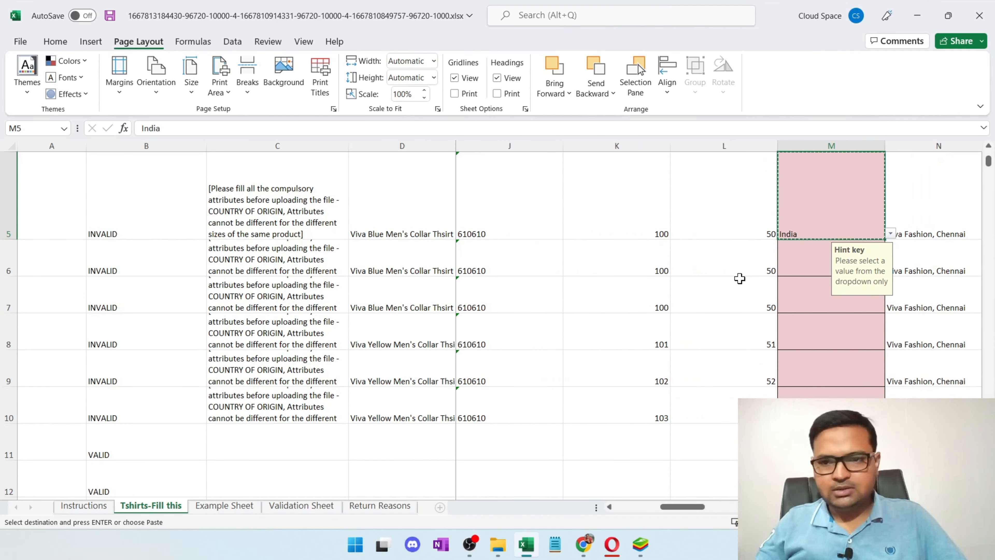
left_click_drag(821, 267, 815, 408)
key("ctrl+v")
Examine the attribute columns from N to AH for values missing in the product rows.
key("Right")
key("Right")
key("Right")
key("Right")
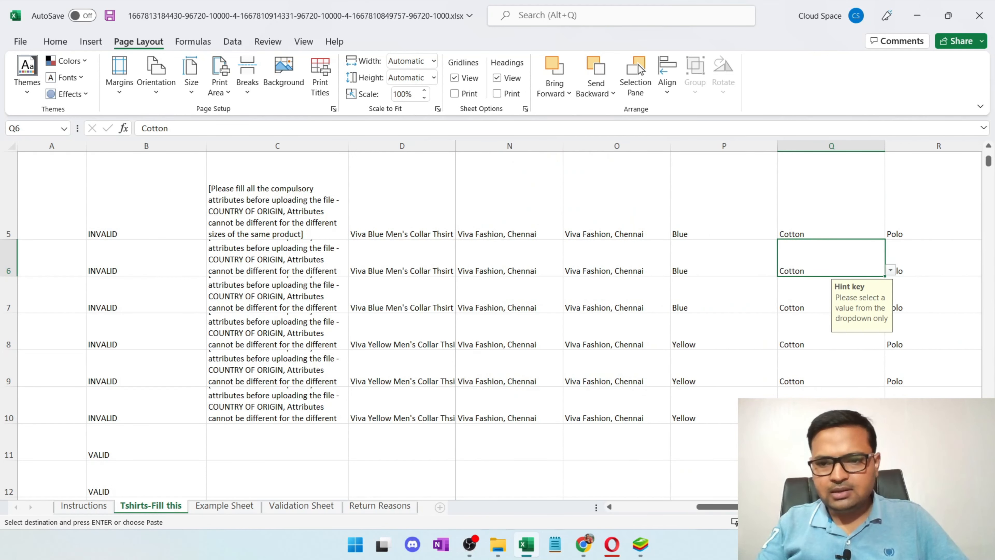
key("Right")
key("Right")
key("Right")
key("Right")
key("Right")
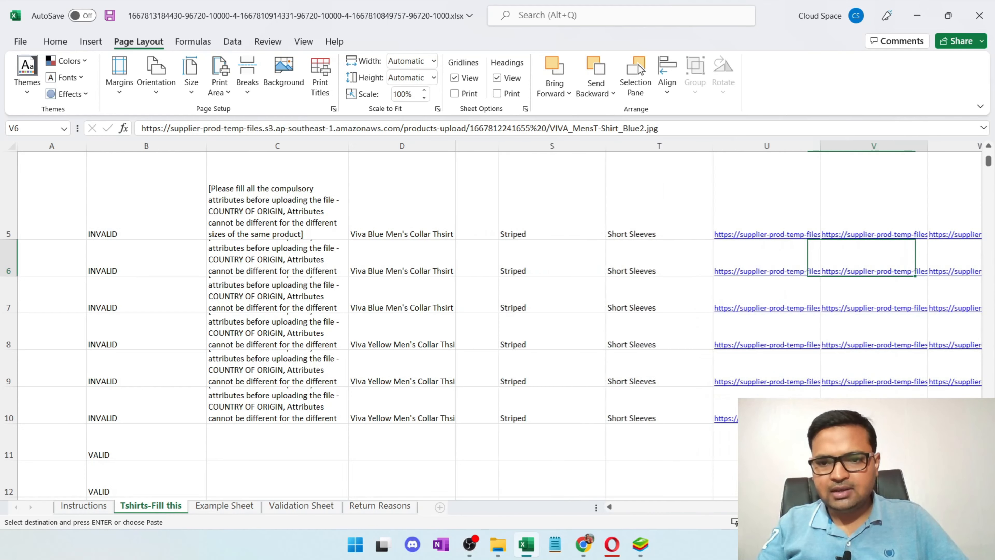
key("Right")
key("Right")
key("Right")
key("Right")
key("Right")
key("Right")
key("Right")
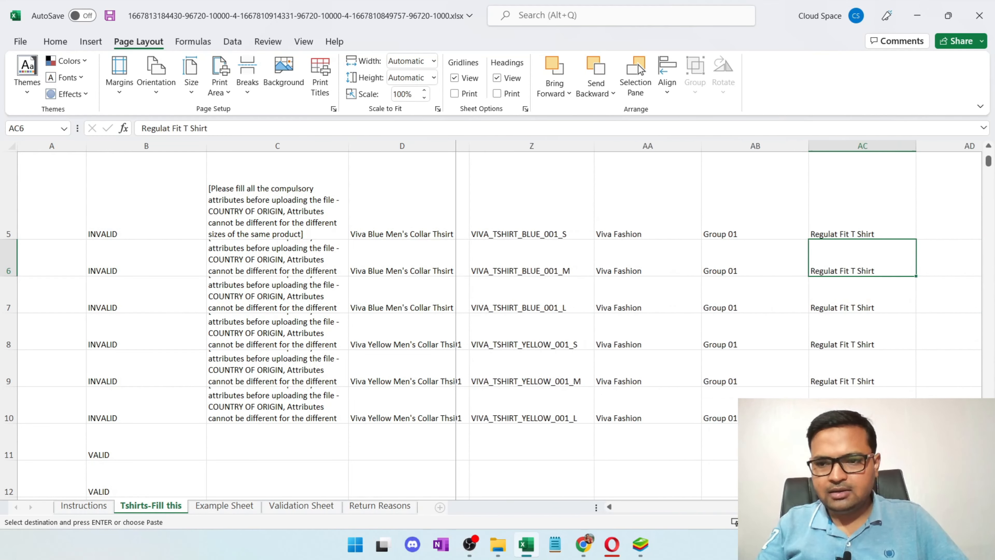
key("Right")
key("Right")
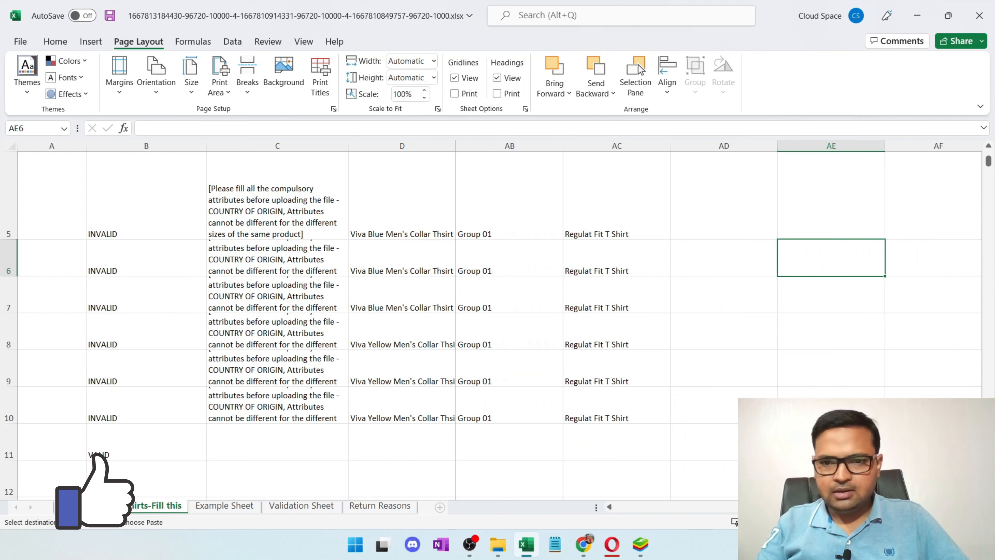
key("Right")
key("Right")
key("Right")
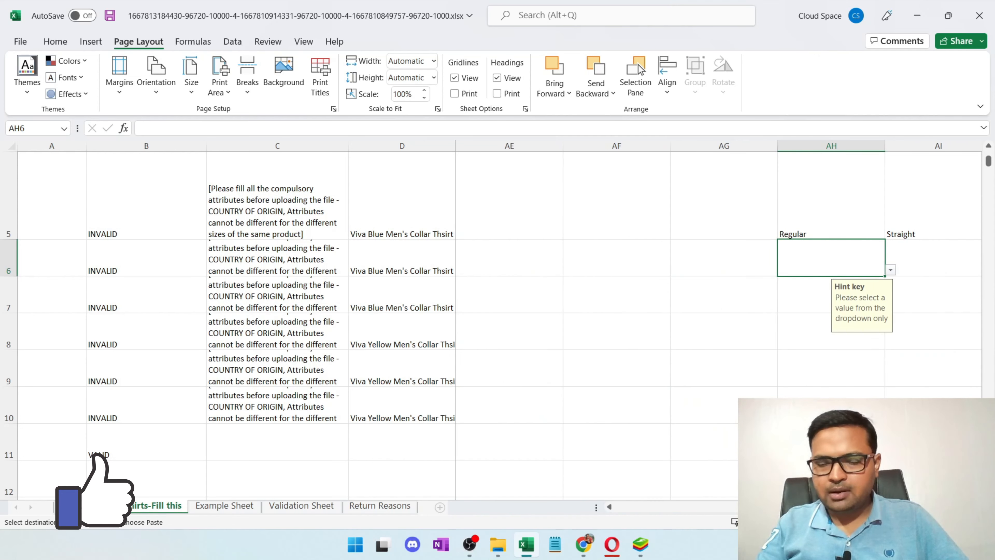
Copy the Regular, Straight and Regular values from AH5:AJ5 to rows 6 to 10.
key("Left")
key("Right")
key("Up")
key("Right")
key("Left")
key("shift+Right")
key("shift+Right")
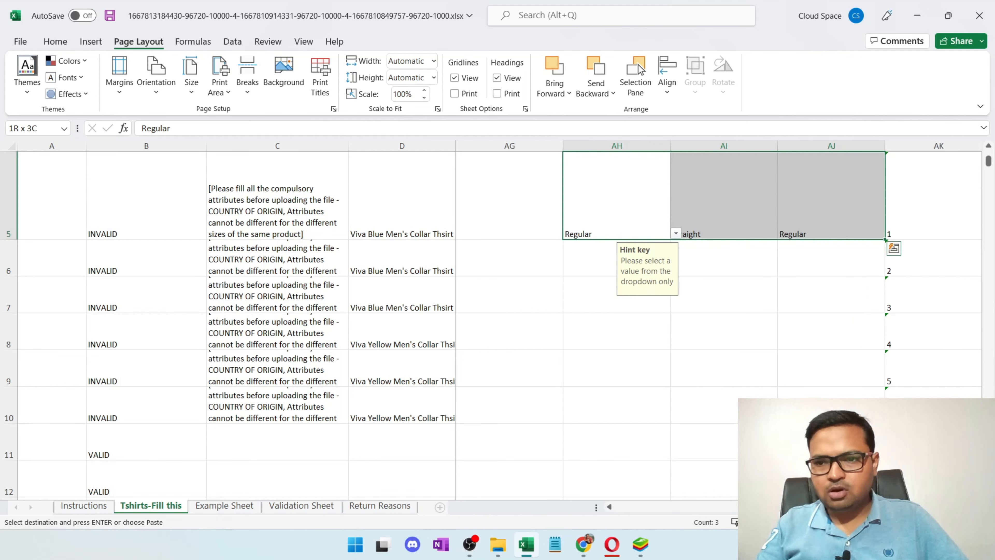
key("ctrl+c")
left_click_drag(591, 258, 831, 404)
key("ctrl+v")
left_click(830, 380)
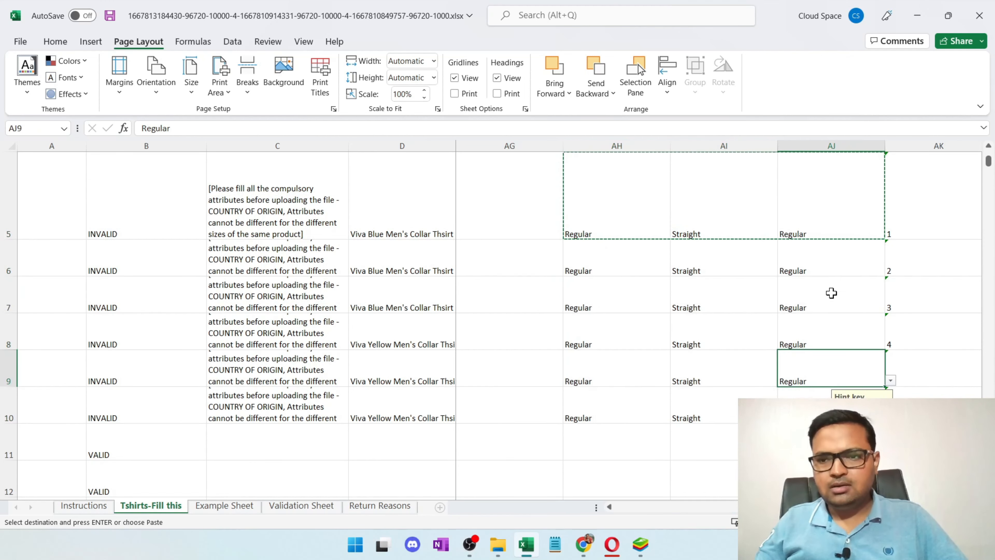
Replace the numbers in AK6:AK10 with the value 1 copied from AK5.
left_click(908, 228)
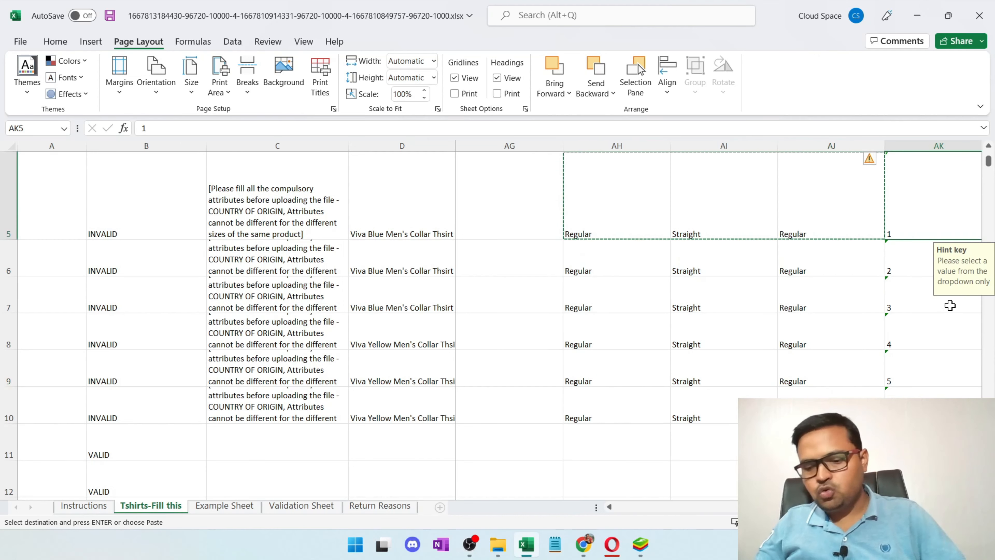
key("Right")
left_click(749, 233)
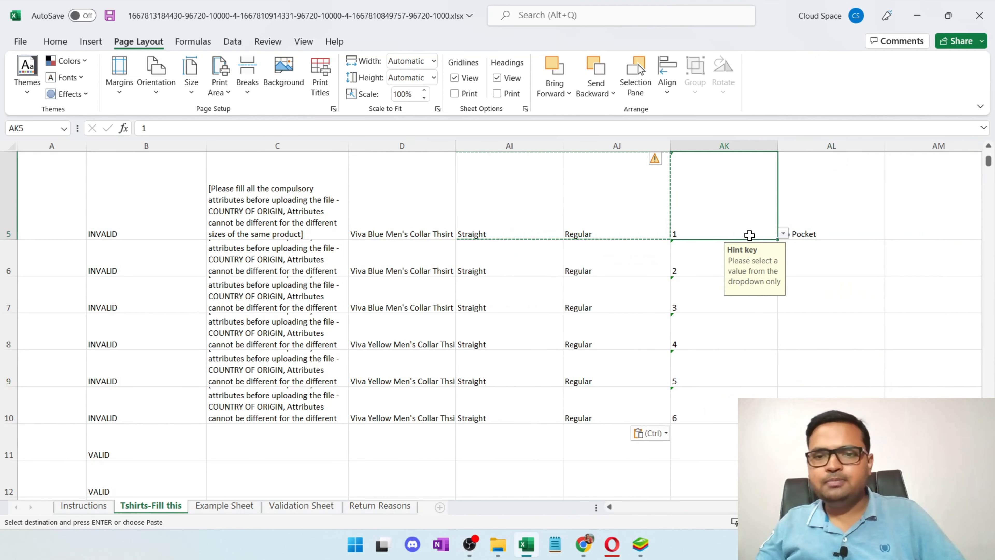
left_click(718, 222)
key("ctrl+c")
left_click(710, 251)
left_click_drag(710, 251, 713, 397)
left_click(748, 390)
Copy No Pocket from AL5 to cells AL6:AL10.
left_click(848, 222)
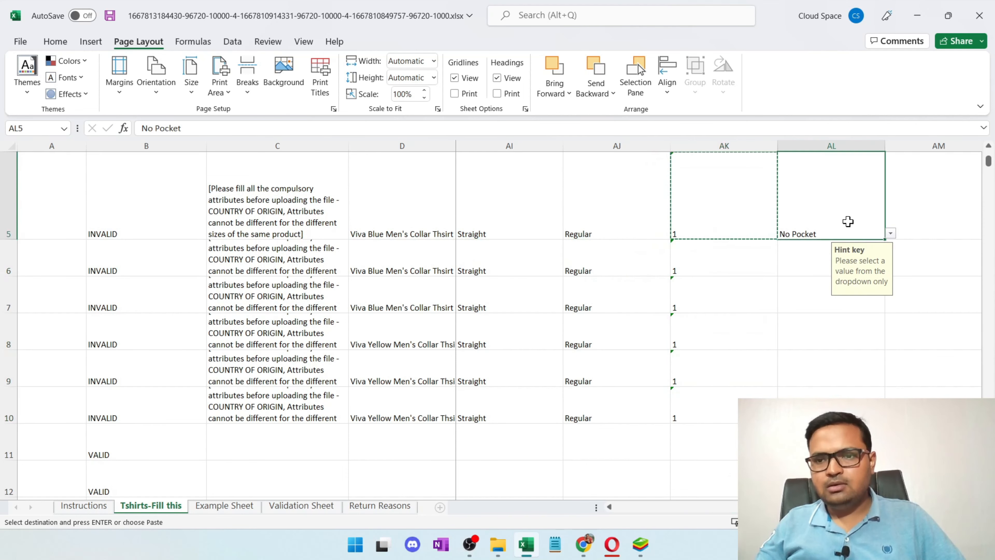
key("ctrl+c")
left_click_drag(821, 262, 816, 393)
key("ctrl+v")
left_click(823, 393)
Fill the Regular value from AO5 down to AO10.
key("Right")
key("Right")
key("Right")
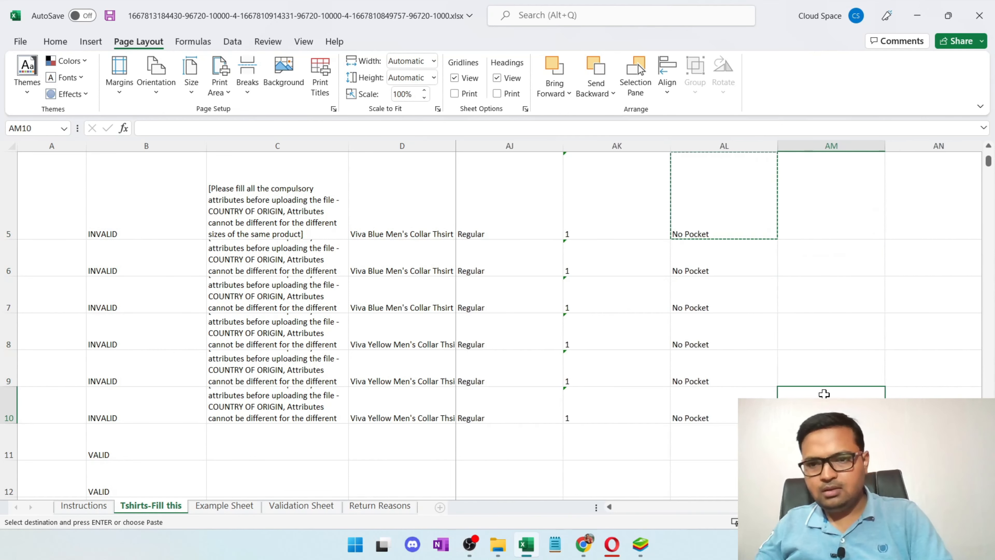
scroll(824, 394, "right", 1)
left_click(764, 231)
left_click_drag(777, 239, 772, 416)
Check the remaining columns from AP onward for missing attributes and return toward the sheet's first columns.
key("Right")
key("Right")
key("Right")
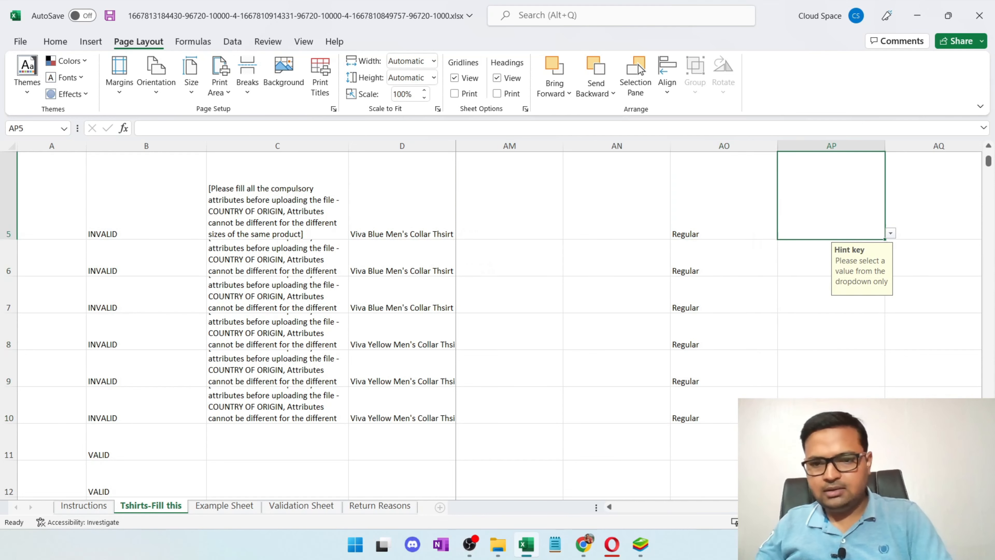
key("Right")
key("Right")
key("Right")
scroll(857, 315, "down", 2)
left_click_drag(931, 507, 581, 510)
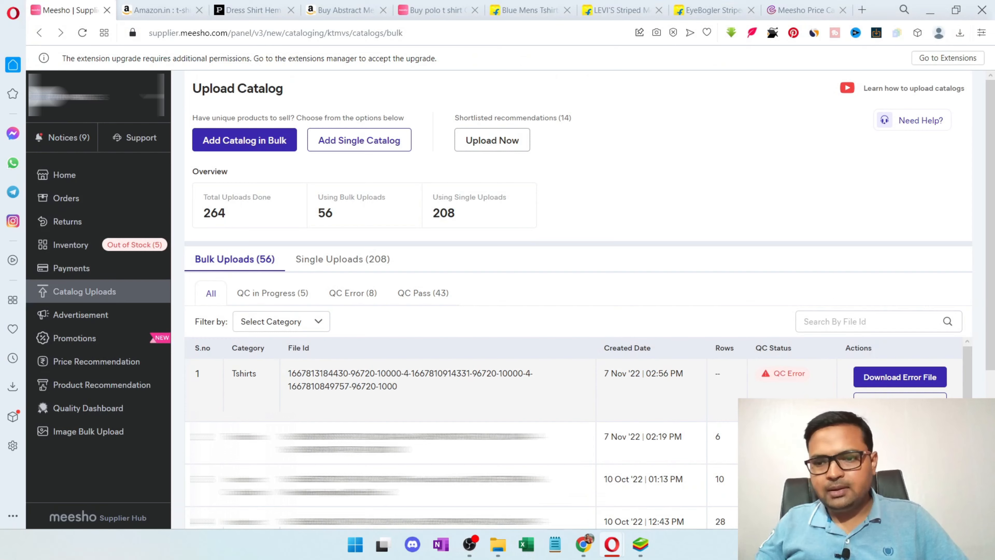
Switch to Catalog Uploads in the browser and choose the corrected workbook to re-upload for the newest Tshirts entry.
left_click(899, 402)
double_click(388, 266)
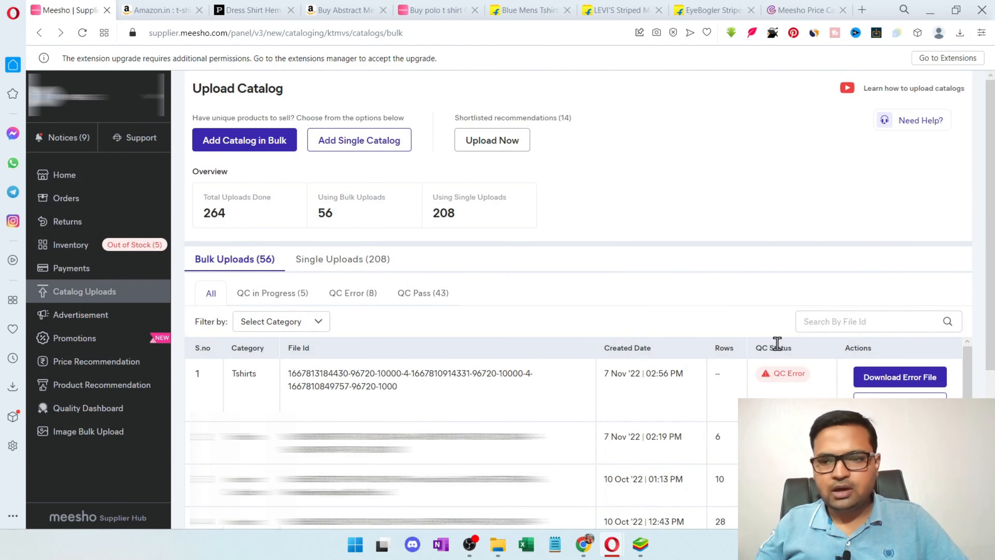
Open the Meesho Supplier Learning playlist from the YouTube channel's playlists and look through its videos.
left_click(87, 34)
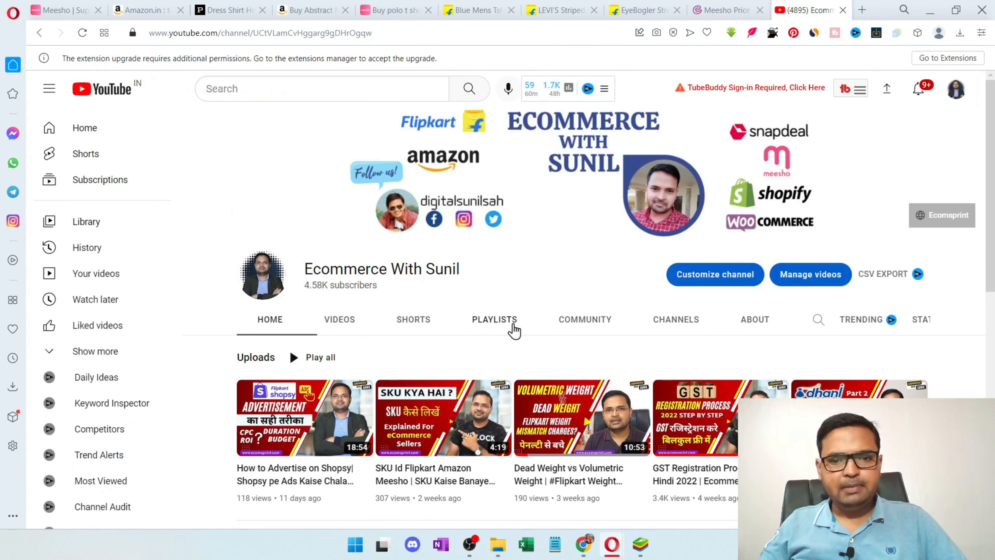
left_click(513, 325)
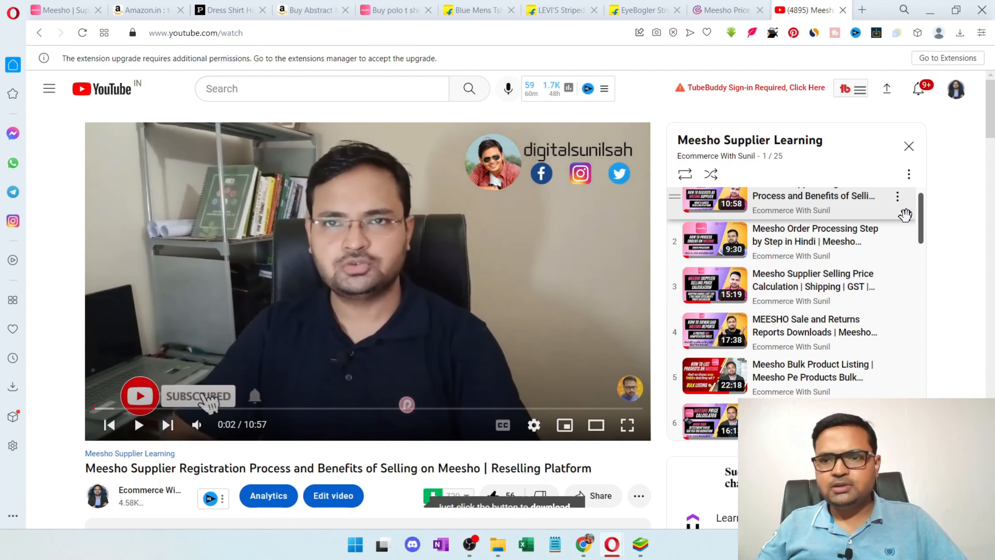
left_click_drag(921, 222, 923, 410)
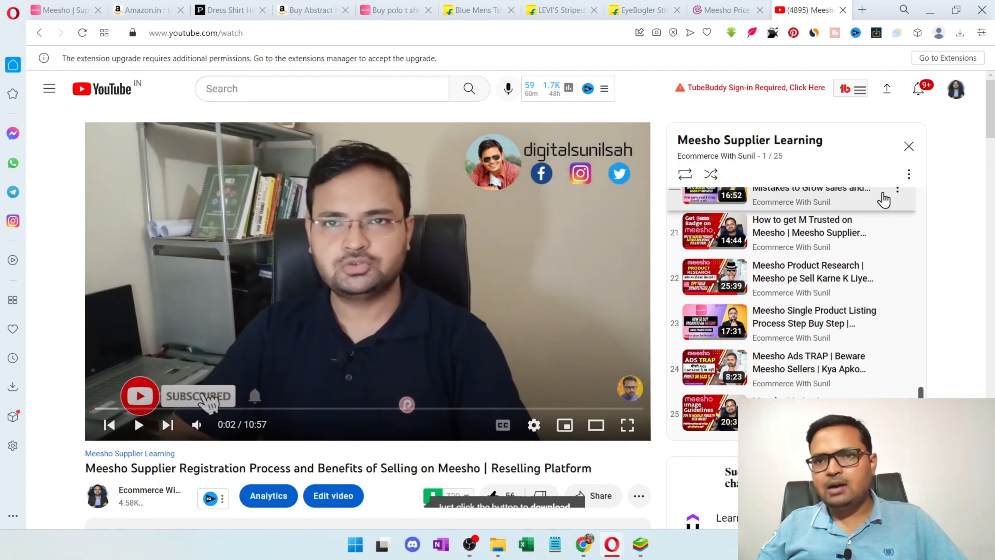
View the Ecomsprint Meesho Price Calculator page and its Tools menu, and return to the Meesho Supplier site.
left_click(723, 10)
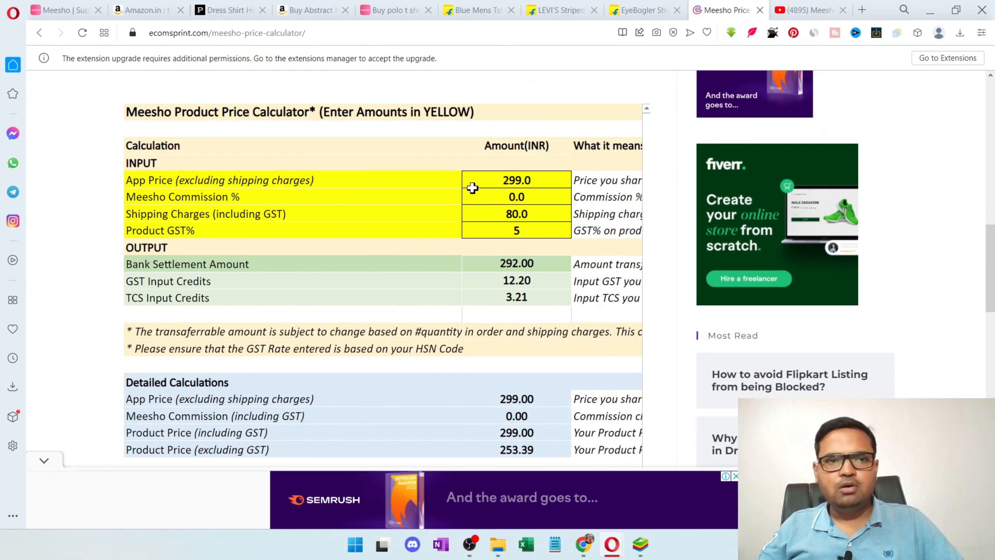
scroll(495, 238, "up", 5)
scroll(550, 250, "up", 7)
scroll(550, 250, "up", 3)
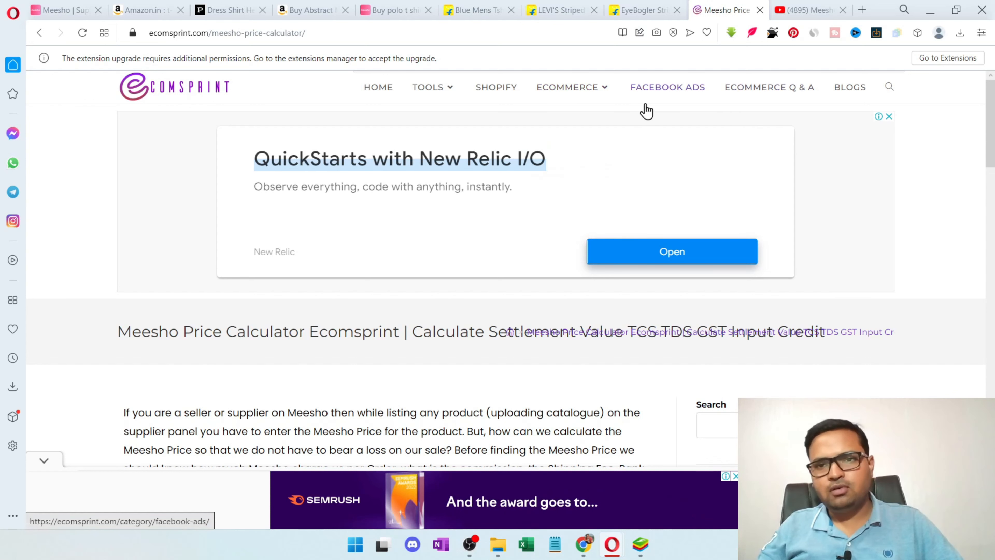
mouse_move(431, 94)
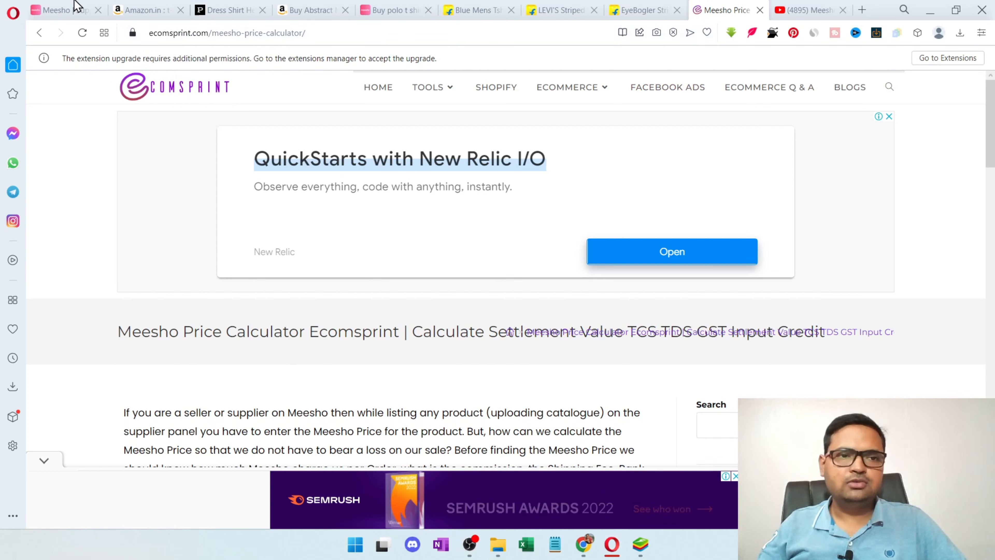
left_click(59, 8)
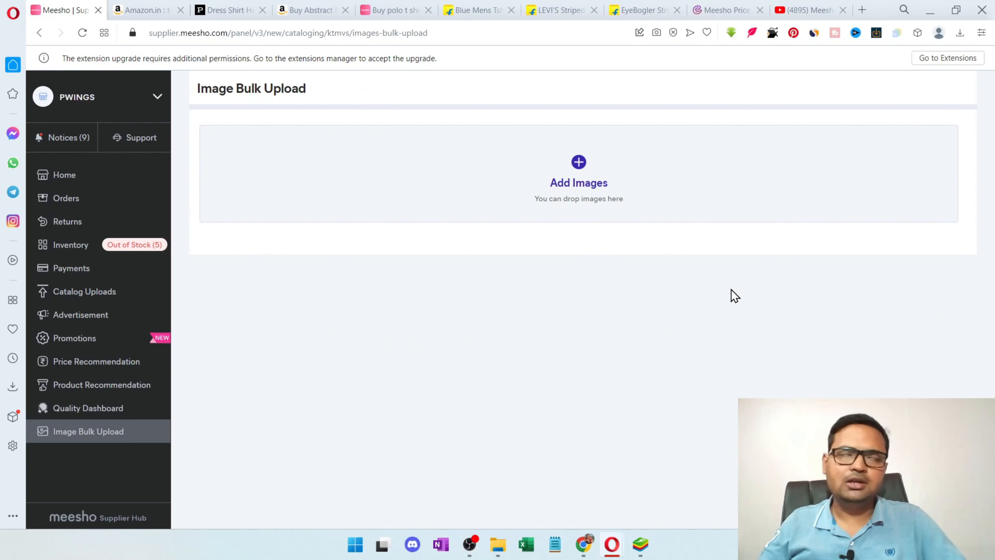